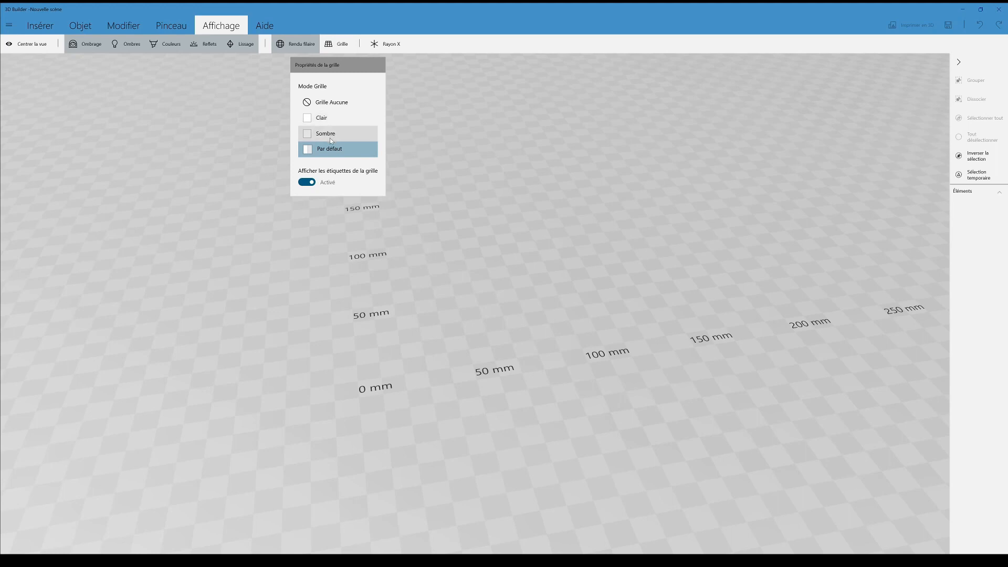
- Try the Sombre and Clair grid modes, and return the grid to Par défaut
left_click(331, 135)
left_click(333, 119)
left_click(334, 134)
left_click(334, 151)
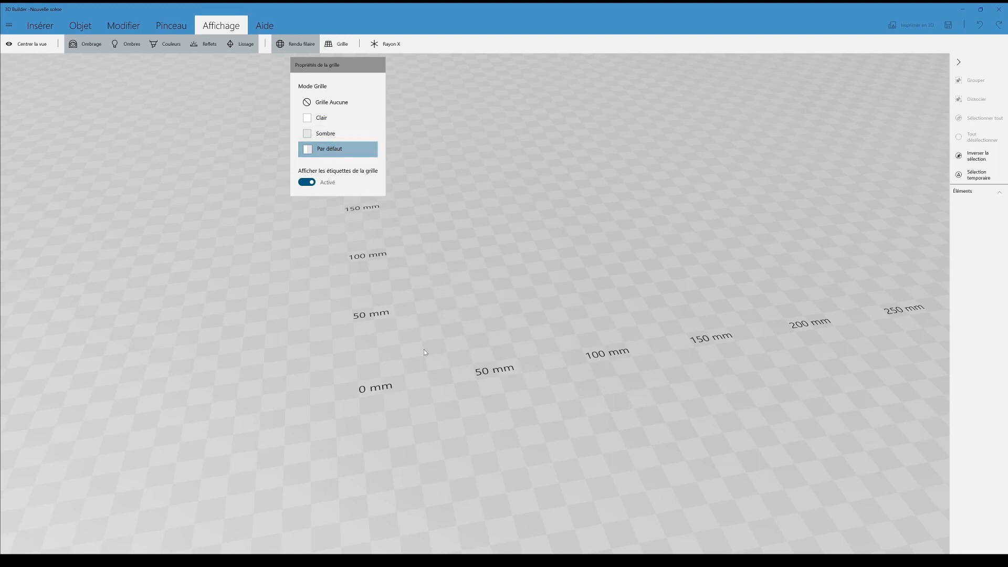
left_click(412, 383)
scroll(418, 374, "up", 6)
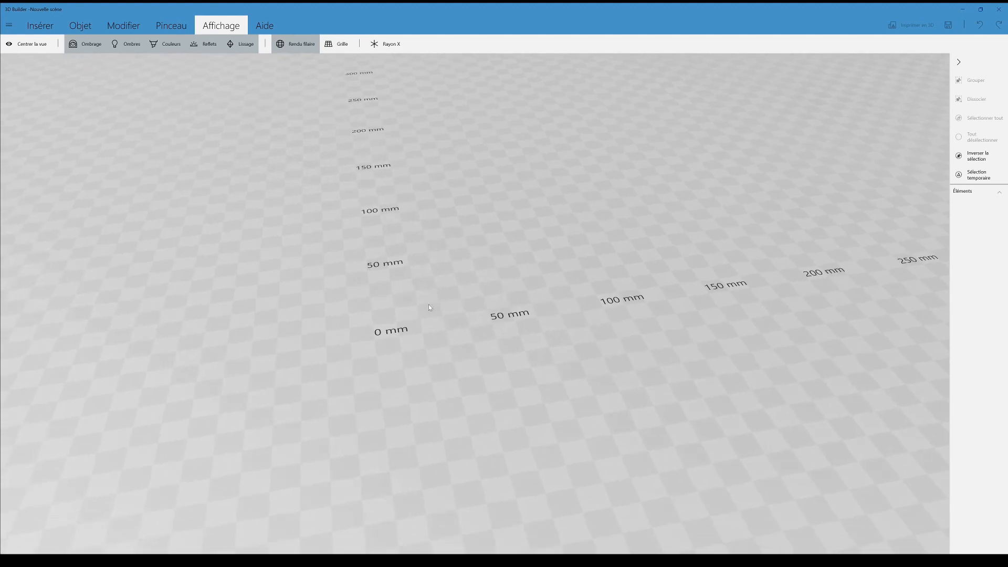
scroll(430, 357, "down", 5)
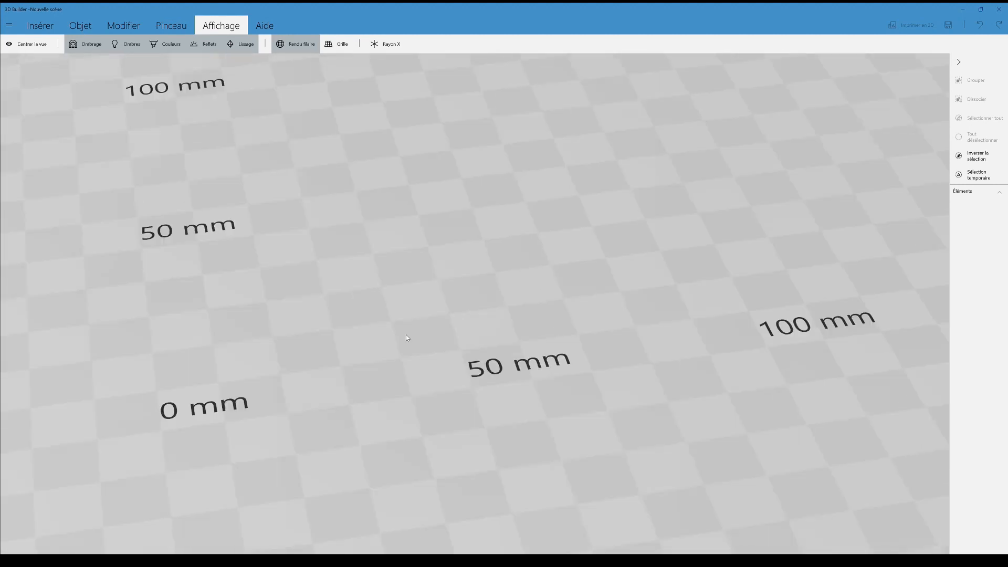
left_click(339, 45)
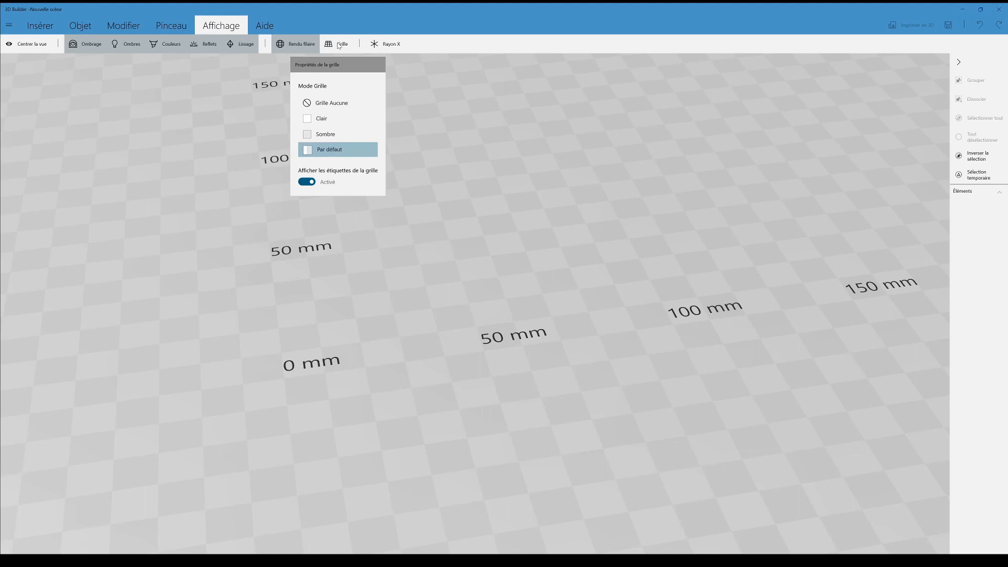
left_click_drag(500, 297, 488, 273)
- Insert a cube on the grid beside the 0 mm mark
left_click(40, 25)
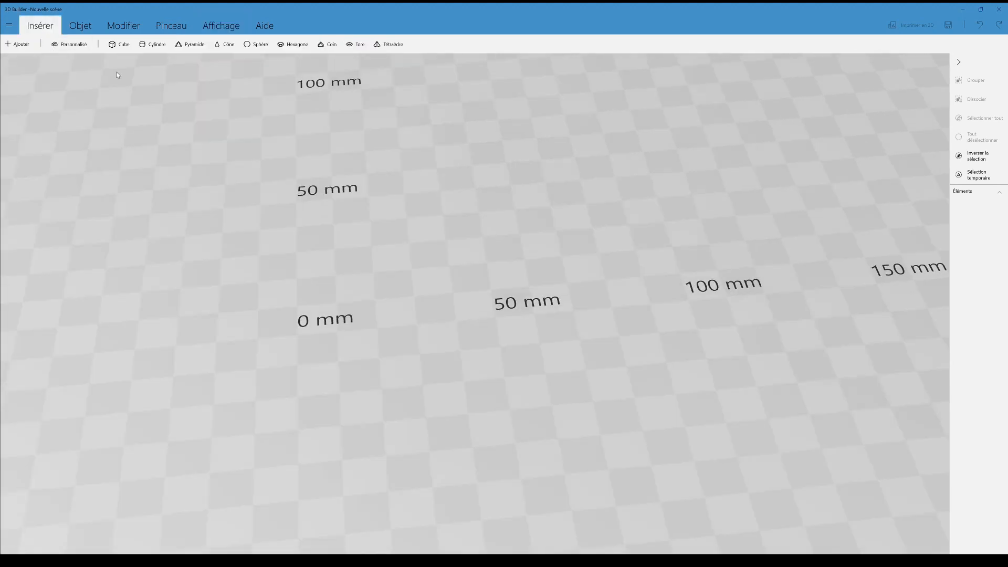
left_click(121, 45)
mouse_move(457, 313)
left_mouse_down()
mouse_move(601, 261)
mouse_move(553, 259)
left_mouse_up()
right_click_drag(554, 260, 484, 423)
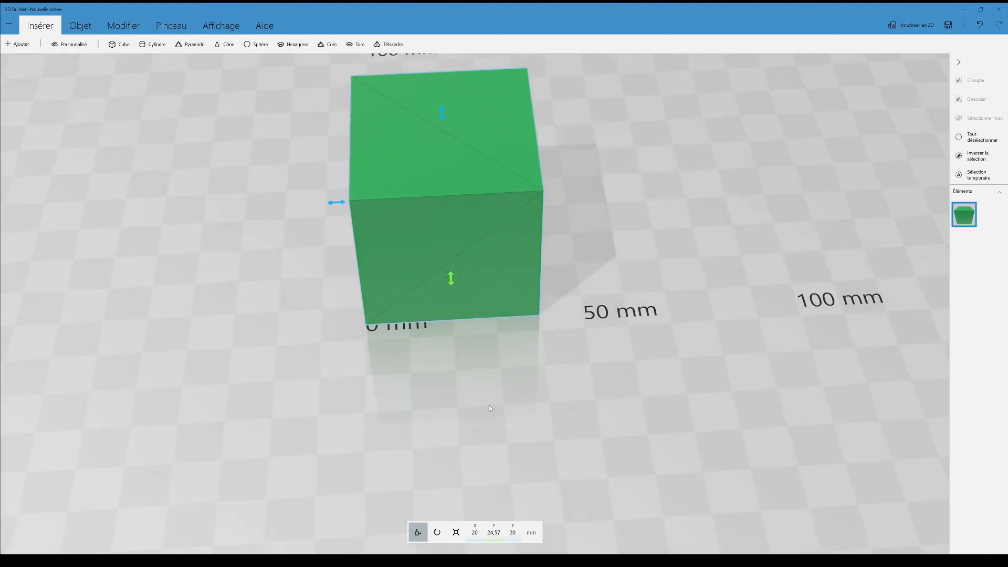
scroll(494, 395, "up", 5)
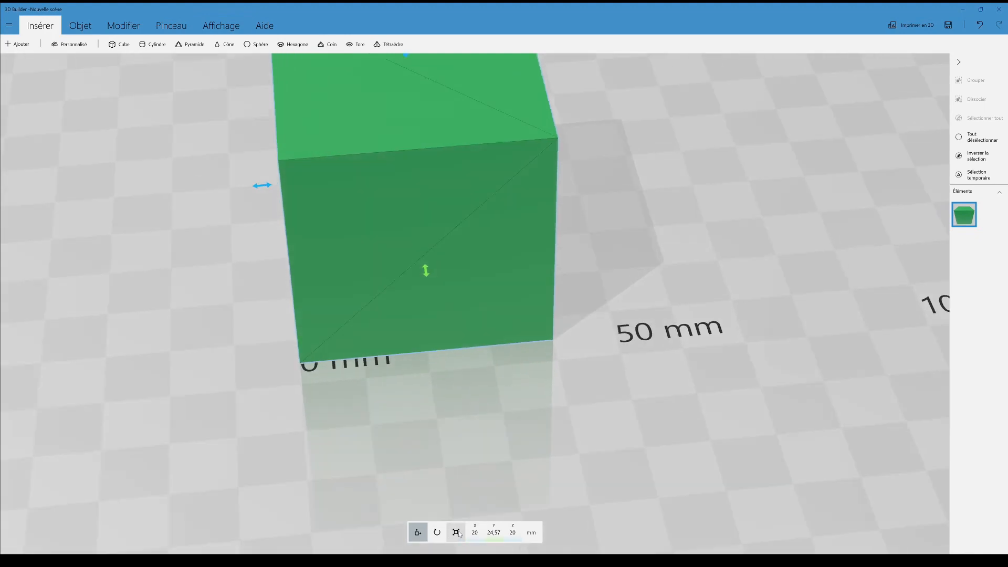
- Switch the selected cube to scale mode and examine its dimensions and resize handles
left_click(457, 532)
scroll(466, 421, "down", 3)
right_click_drag(468, 416, 460, 415)
middle_click_drag(475, 360, 477, 419)
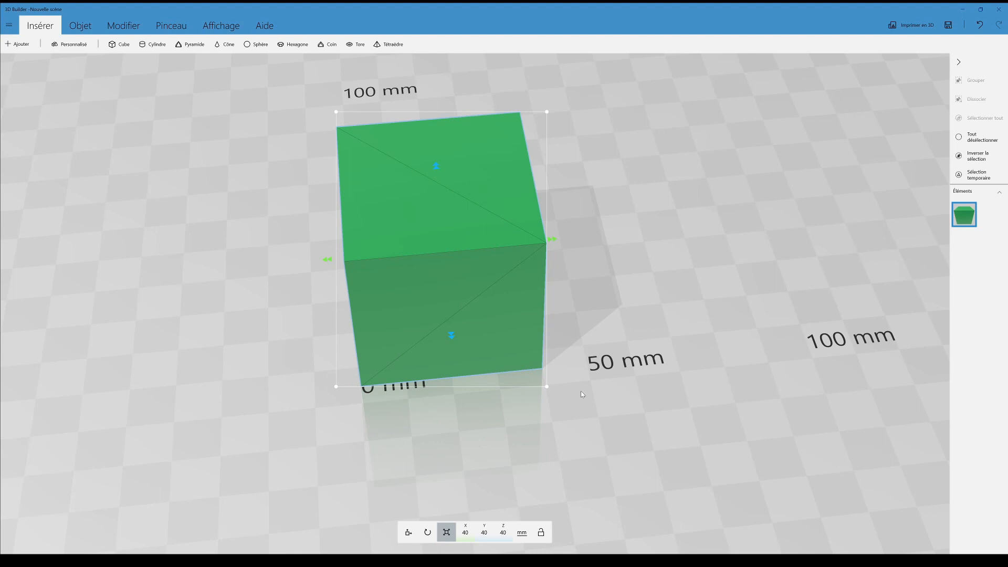
middle_click_drag(582, 394, 575, 421)
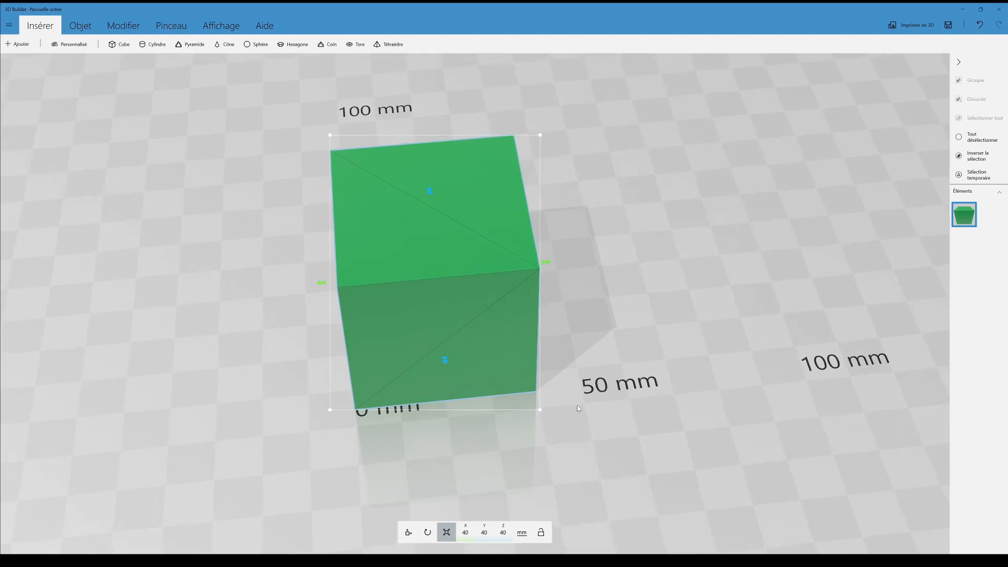
left_click_drag(603, 427, 614, 397)
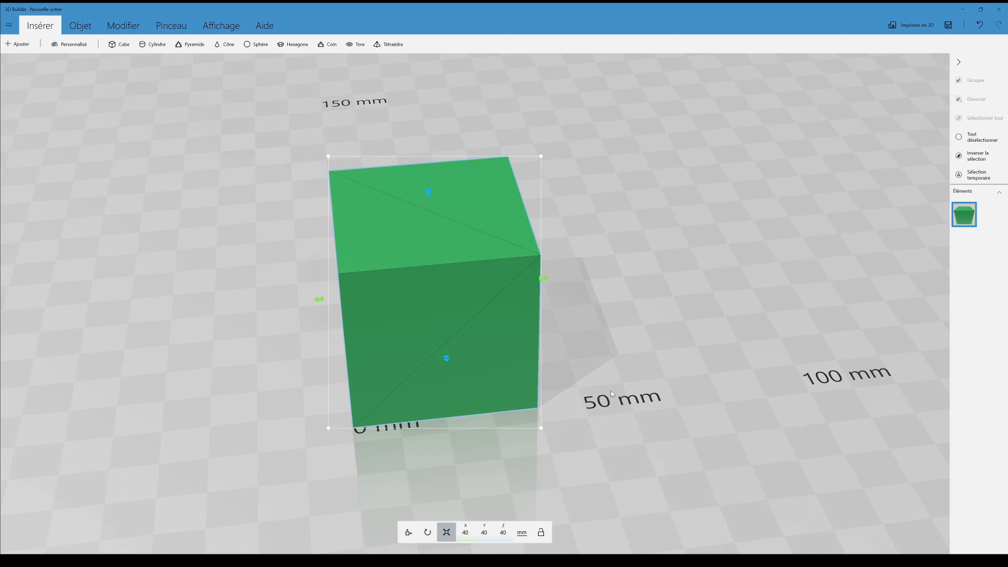
- Review the grid properties, and turn the cube's wireframe rendering off and on again
left_click(221, 25)
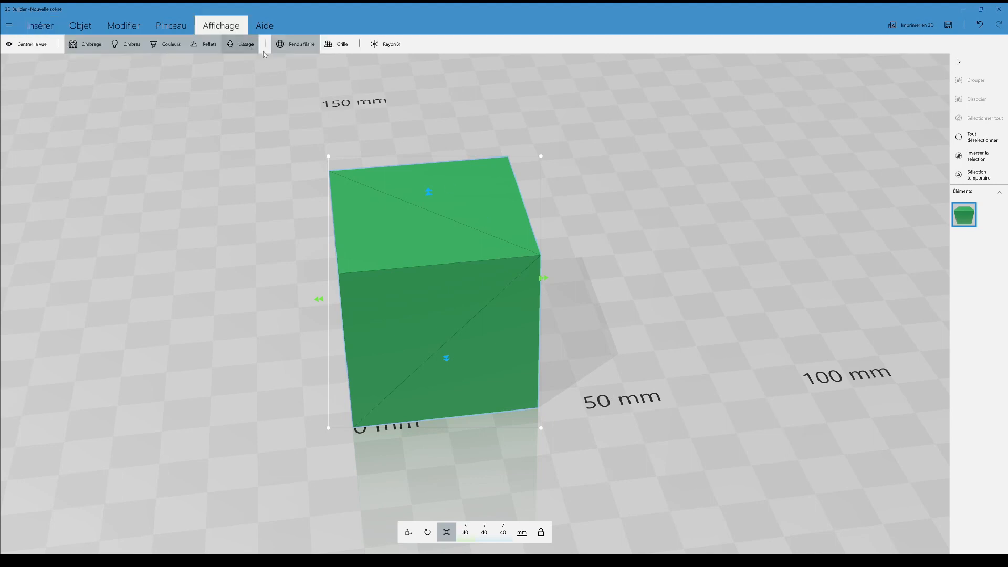
left_click(347, 49)
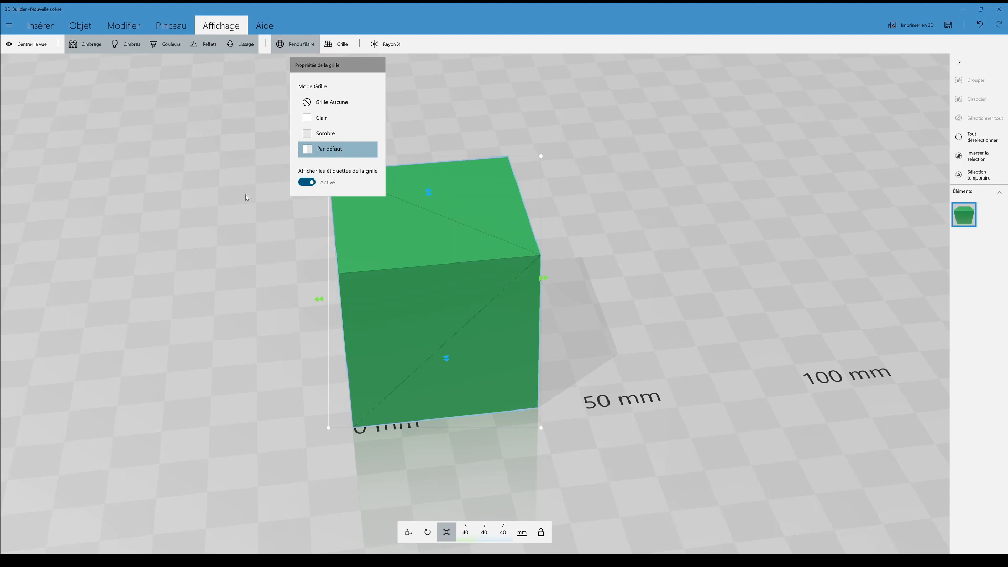
left_click(619, 303)
left_click_drag(585, 298, 552, 294)
left_click(299, 45)
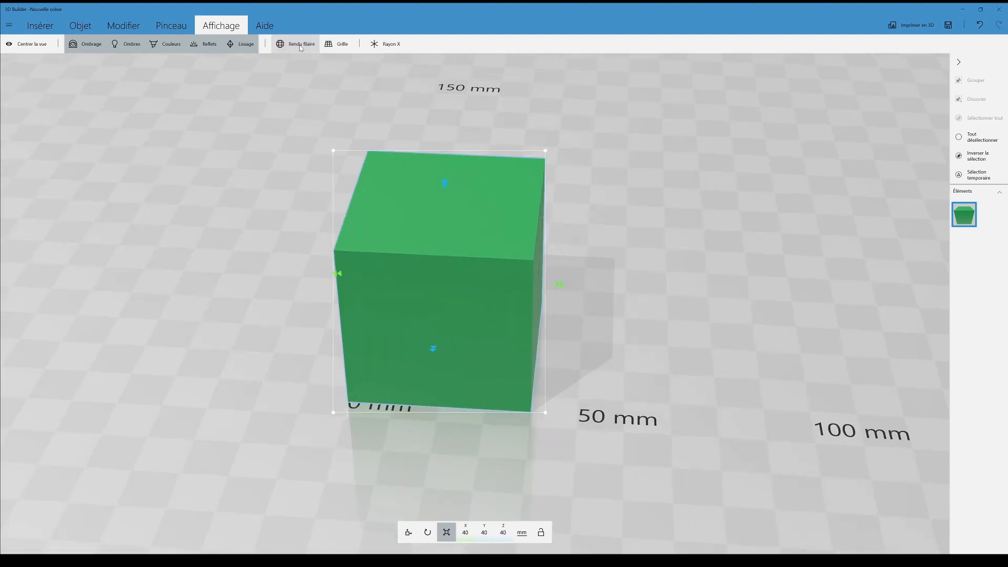
left_click(301, 47)
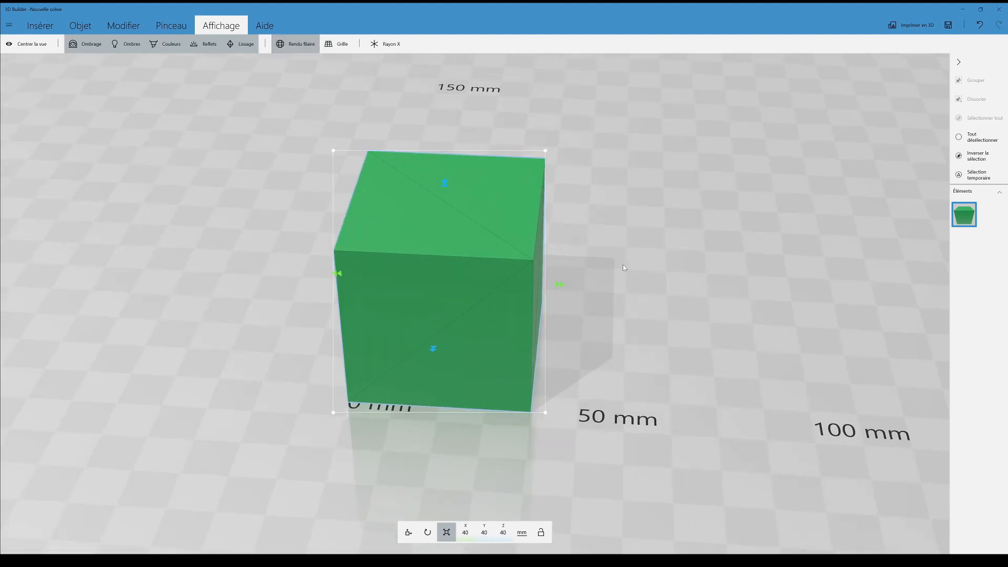
left_click_drag(625, 268, 665, 266)
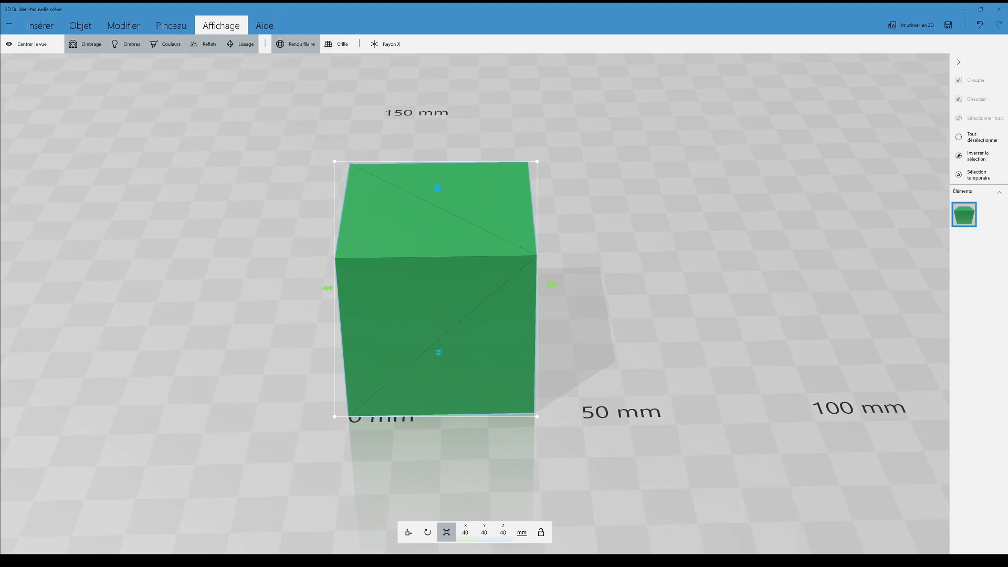
right_click_drag(224, 111, 240, 123)
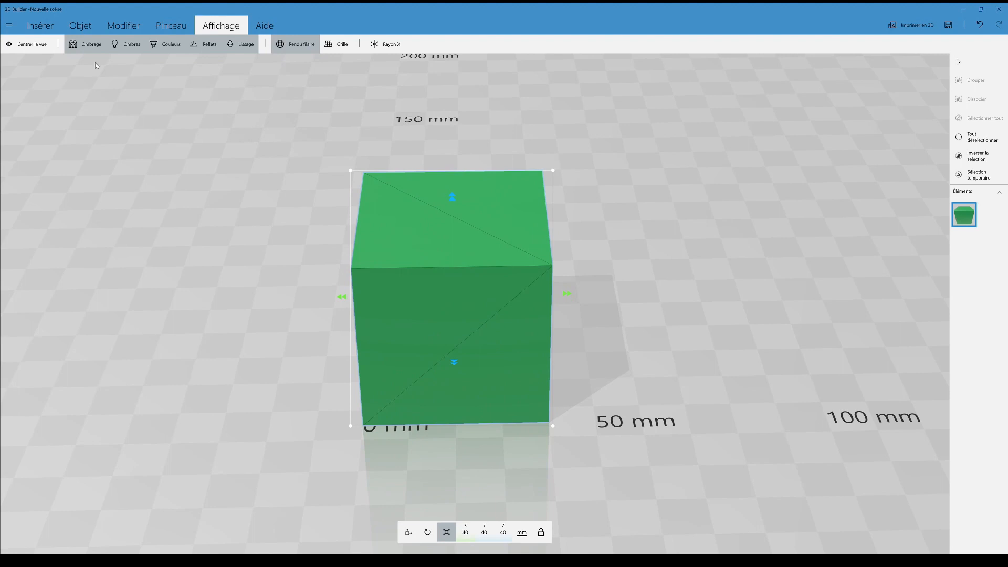
- Insert a cylinder, place it beside the green cube, and delete the cylinder
left_click(31, 26)
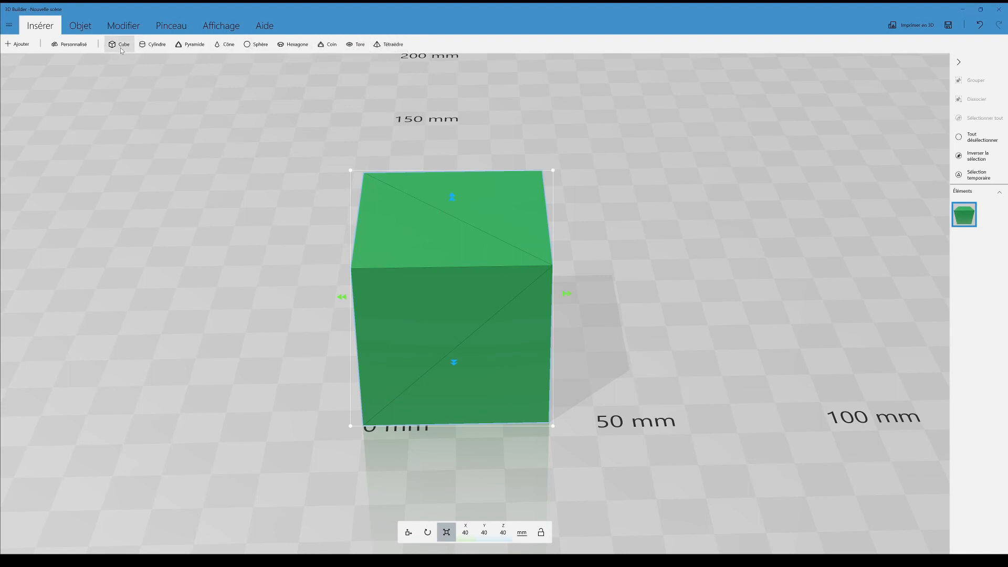
scroll(129, 59, "down", 2)
left_click(154, 45)
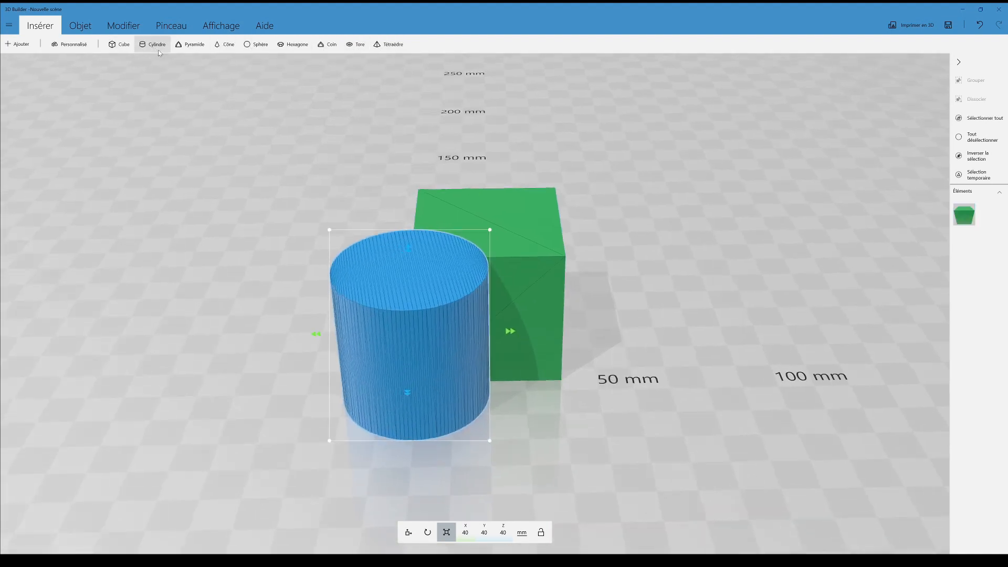
left_click_drag(492, 247, 330, 203)
scroll(370, 187, "down", 2)
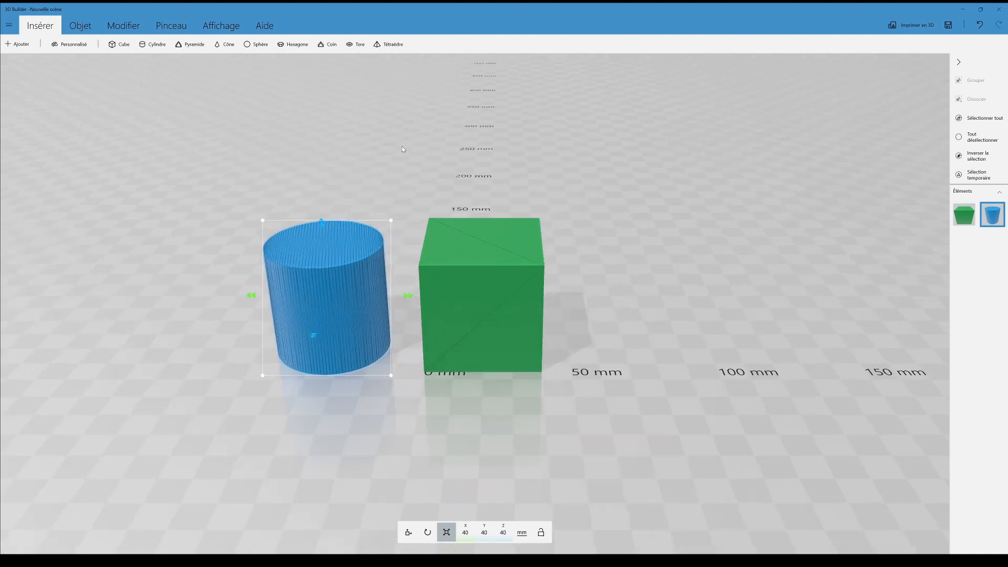
key("Delete")
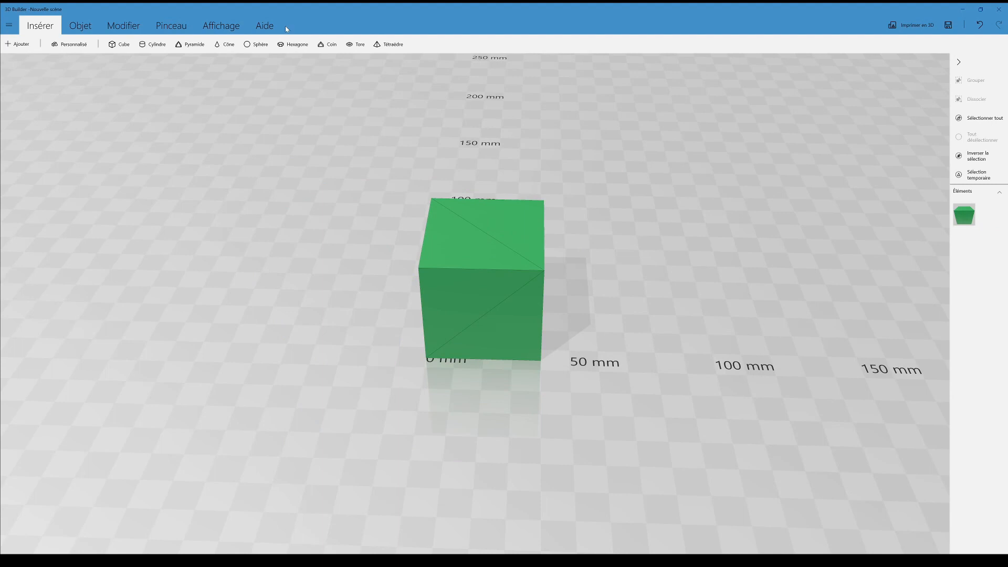
- Paint the whole cube with the standard grey color and apply the color
left_click(171, 25)
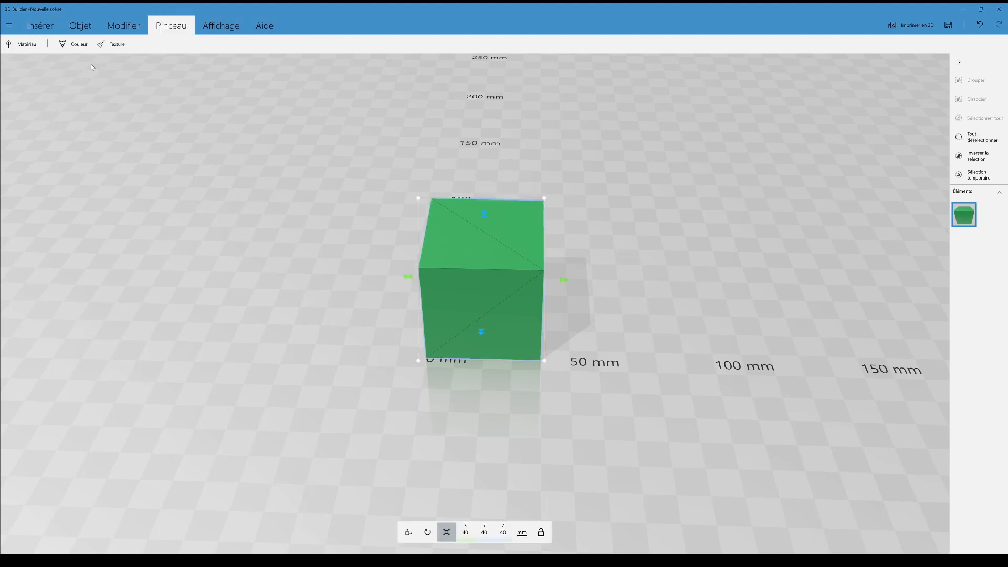
left_click(73, 43)
left_click(108, 35)
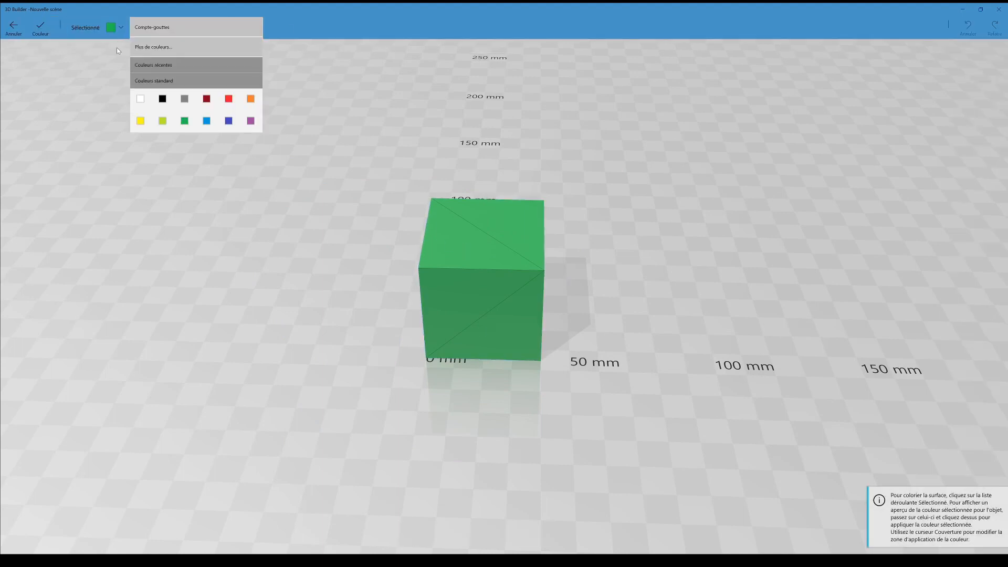
left_click(184, 100)
left_click(488, 250)
middle_click_drag(322, 195, 292, 218)
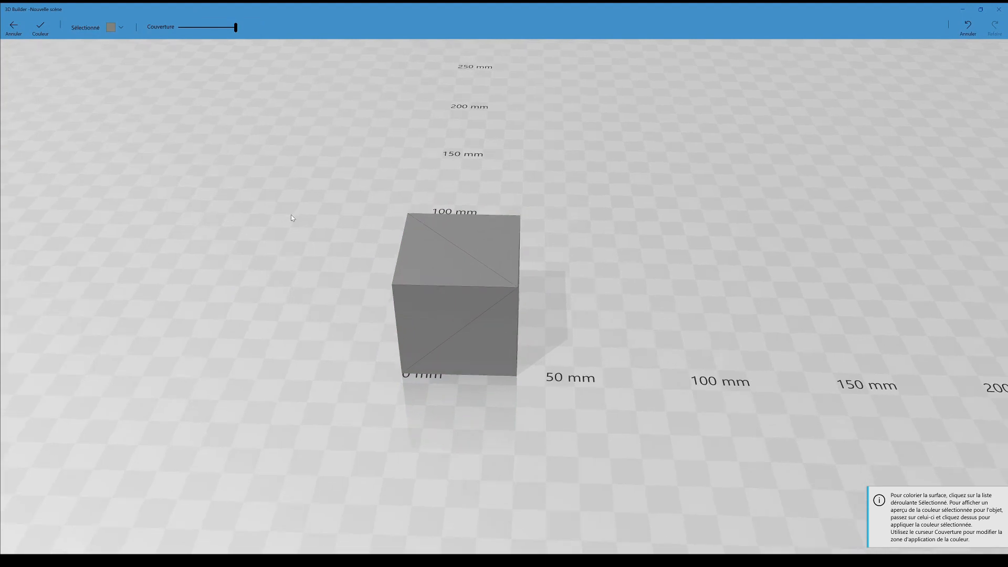
right_click_drag(293, 218, 337, 183)
left_click(40, 27)
scroll(312, 188, "up", 2)
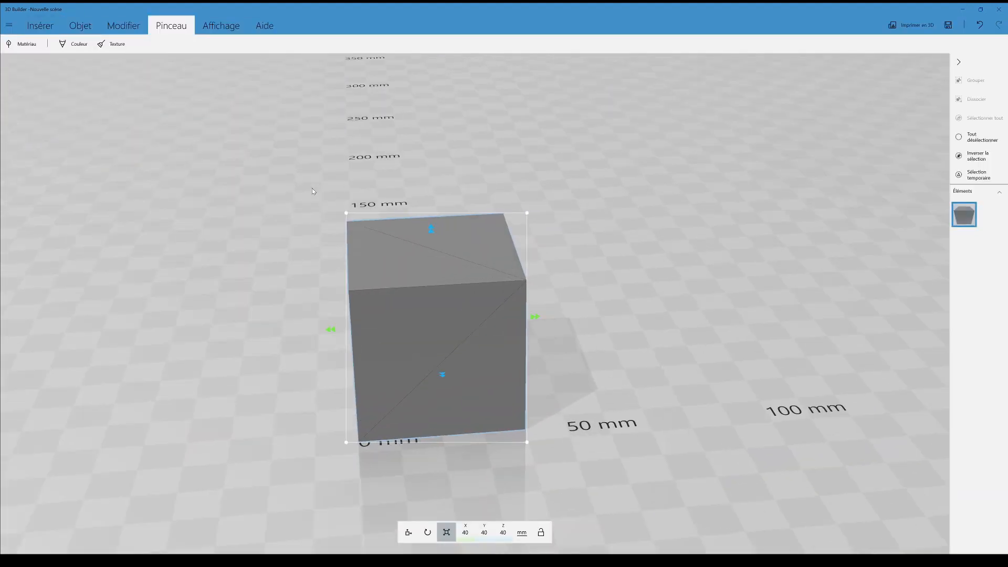
- Recentre the view on the grey cube and inspect it from different angles and distances
right_click_drag(641, 329, 405, 333)
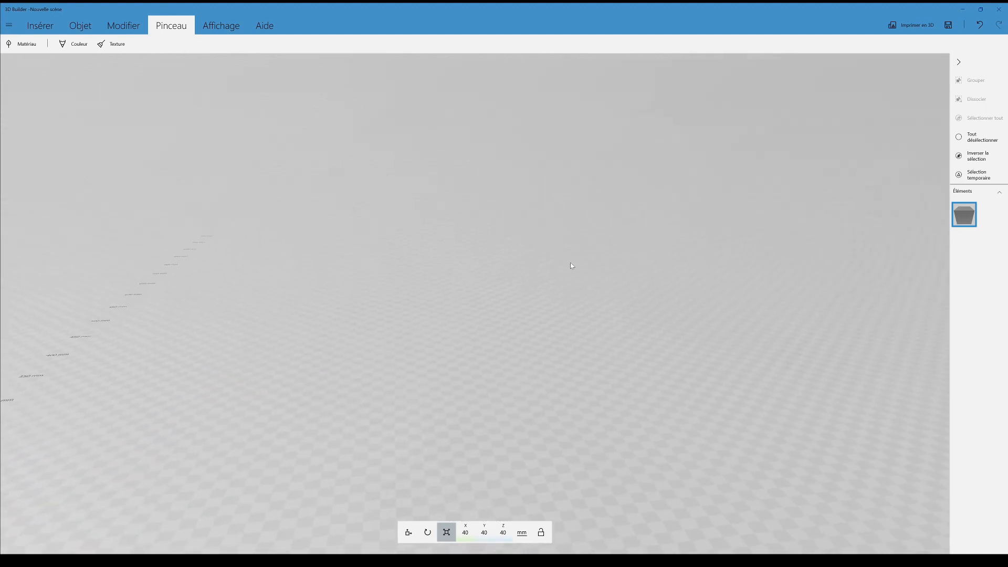
left_click(969, 218)
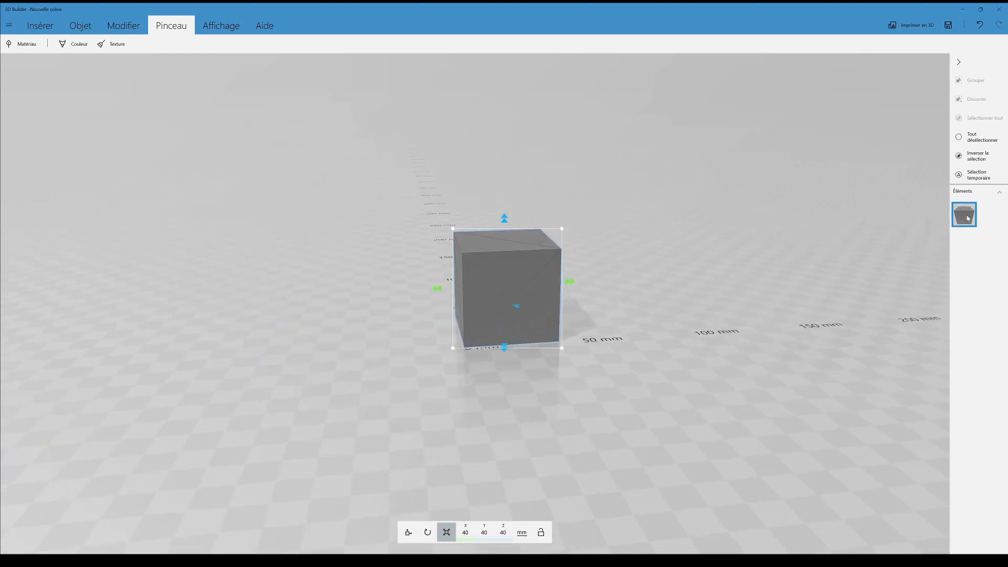
right_click_drag(727, 240, 685, 258)
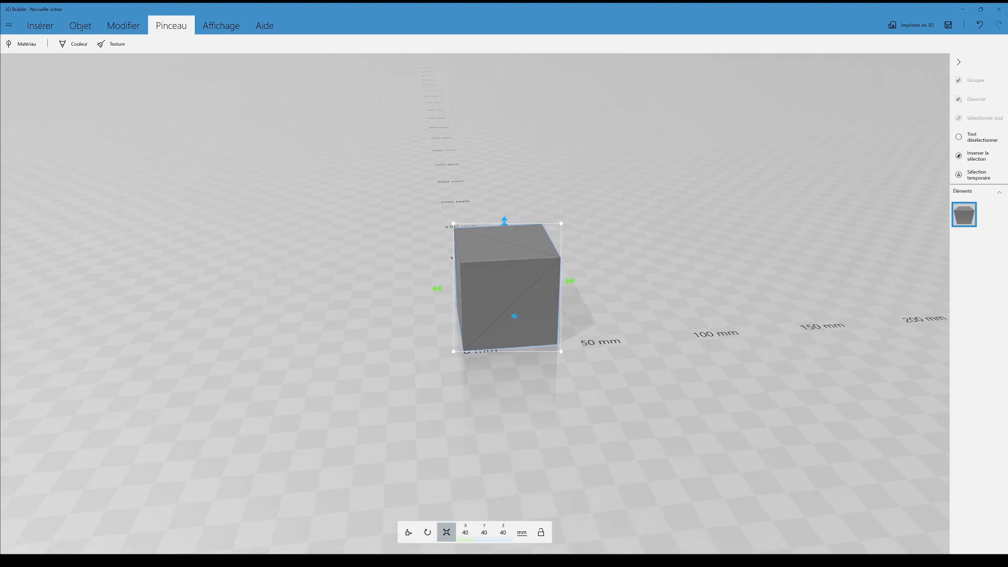
right_click_drag(344, 142, 420, 221)
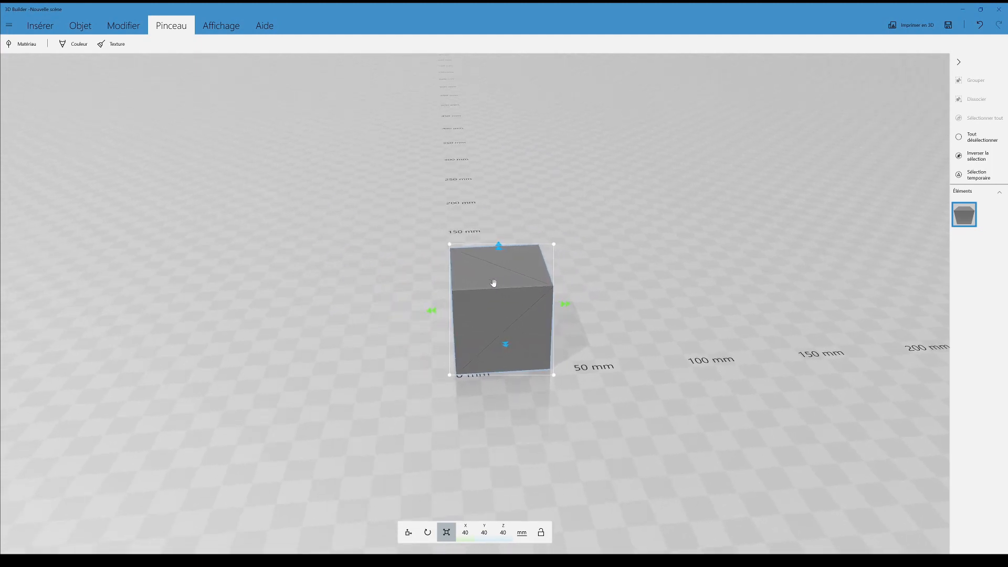
scroll(487, 286, "up", 5)
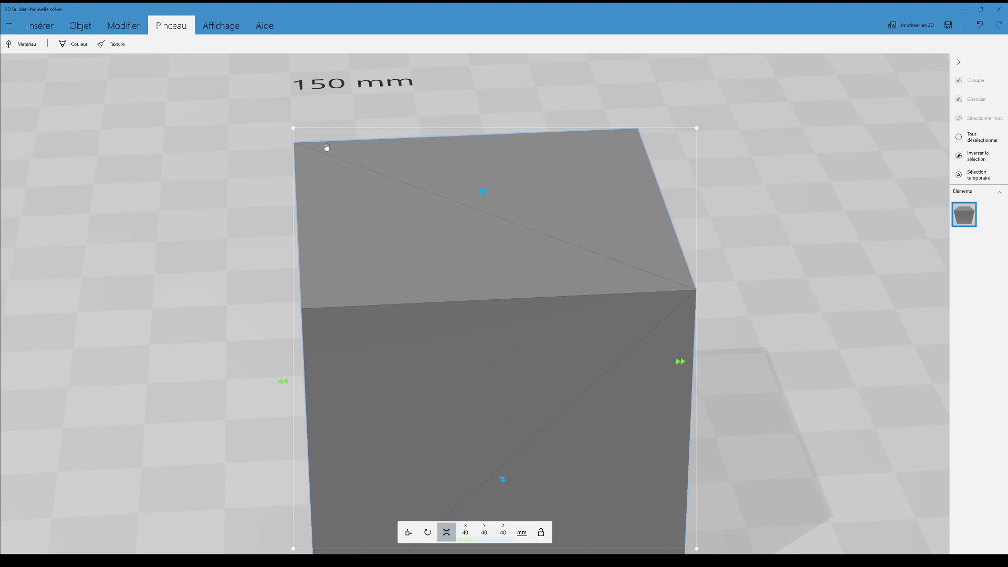
scroll(292, 293, "down", 3)
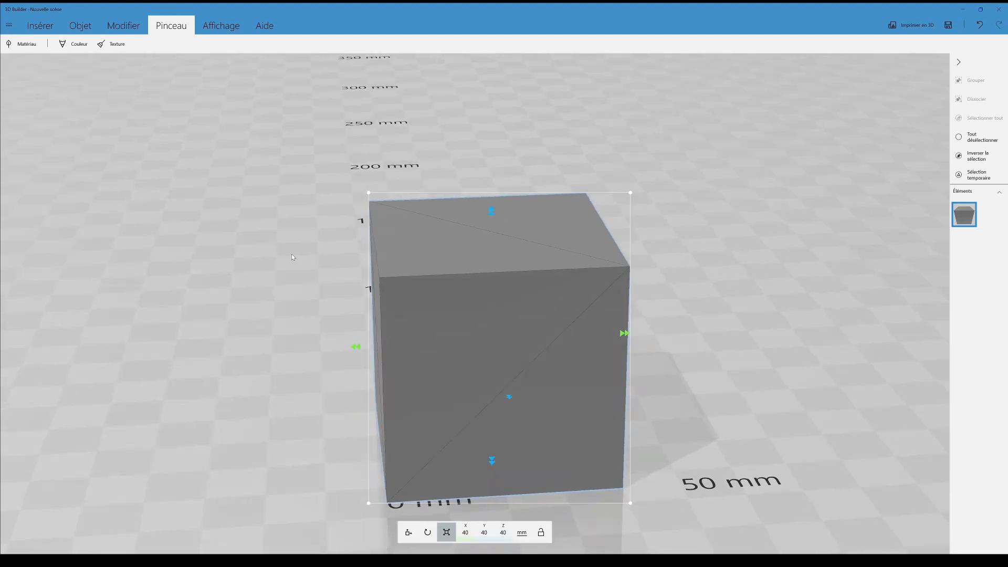
scroll(317, 246, "down", 2)
mouse_move(317, 245)
left_mouse_down()
mouse_move(431, 231)
mouse_move(310, 240)
left_mouse_up()
- Insert a cylinder about 33 mm in each dimension inside the grey cube and select it
left_click(40, 25)
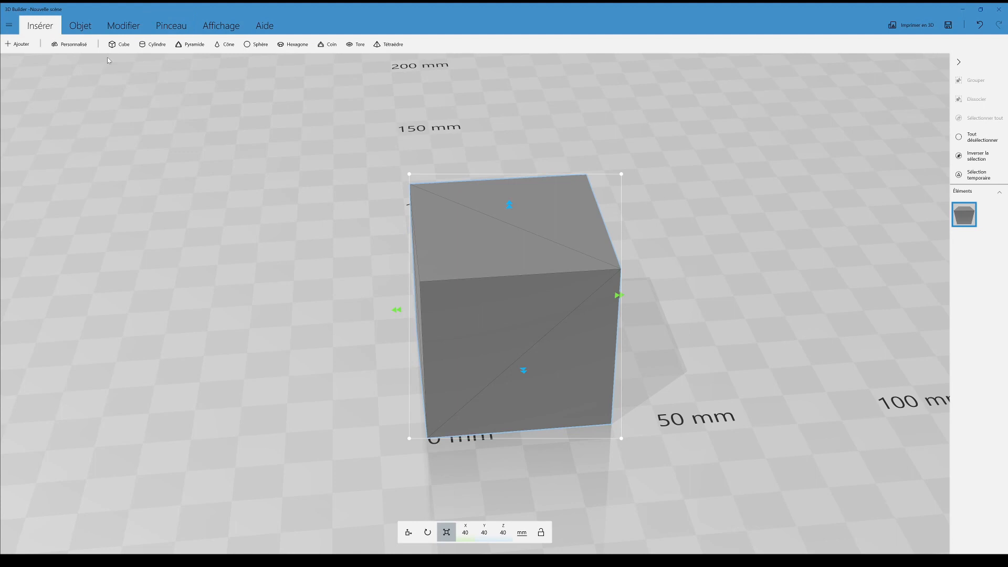
left_click(154, 44)
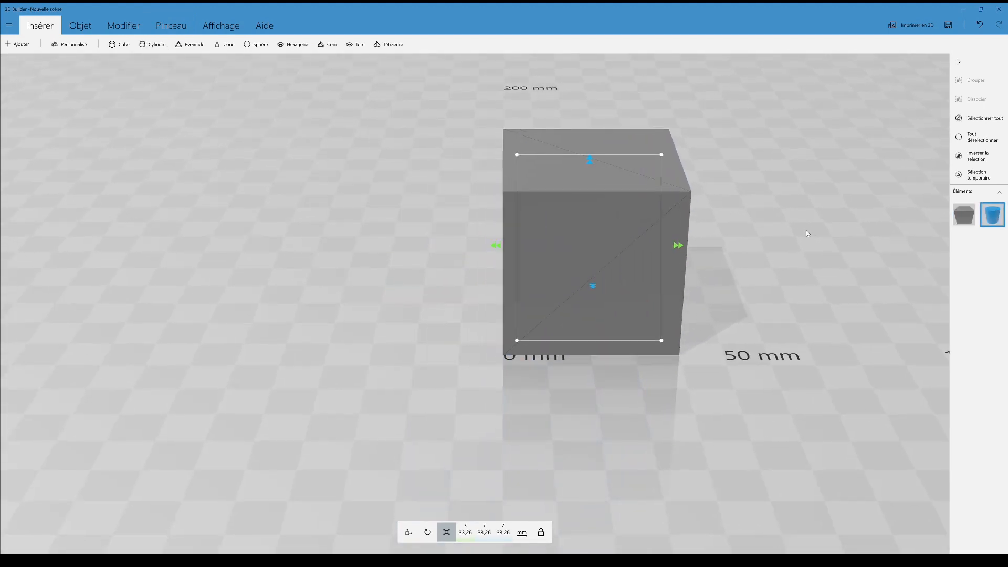
left_click(524, 254)
left_click(993, 223)
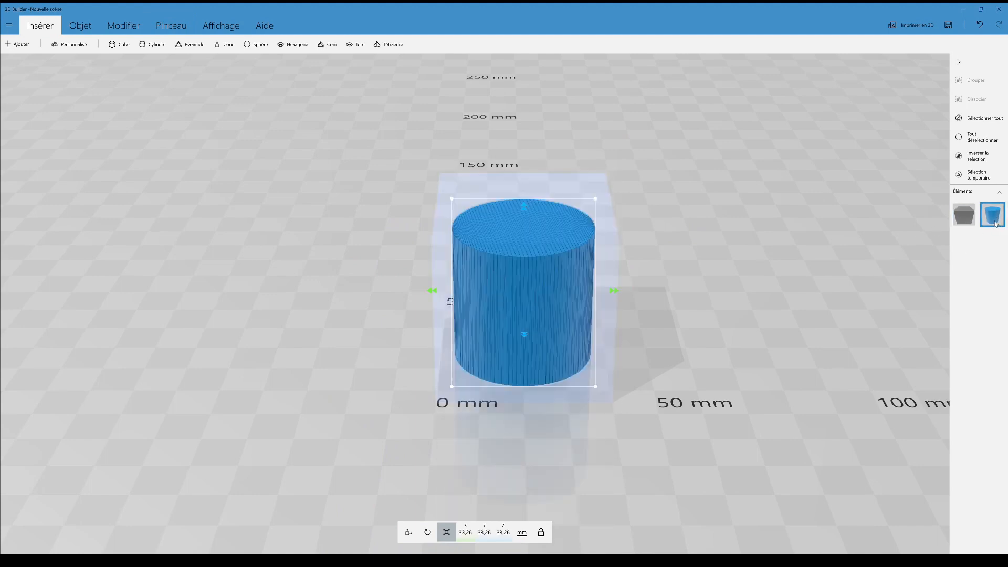
left_click(996, 225)
left_click_drag(714, 283, 621, 339)
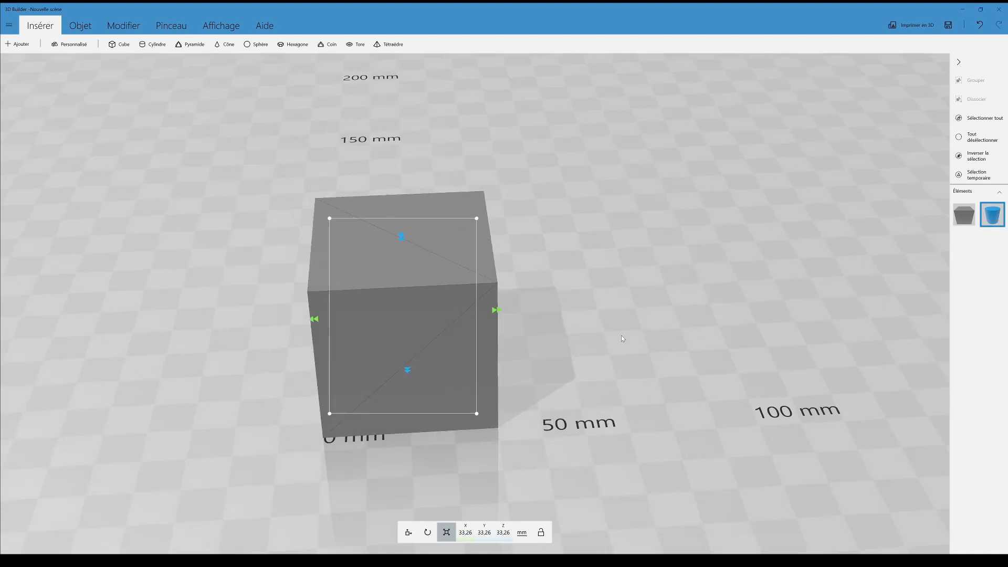
- Move the cylinder along X out of the cube to its left side, at about X -25 mm
left_click(408, 533)
left_click_drag(493, 308, 315, 316)
scroll(537, 308, "down", 3)
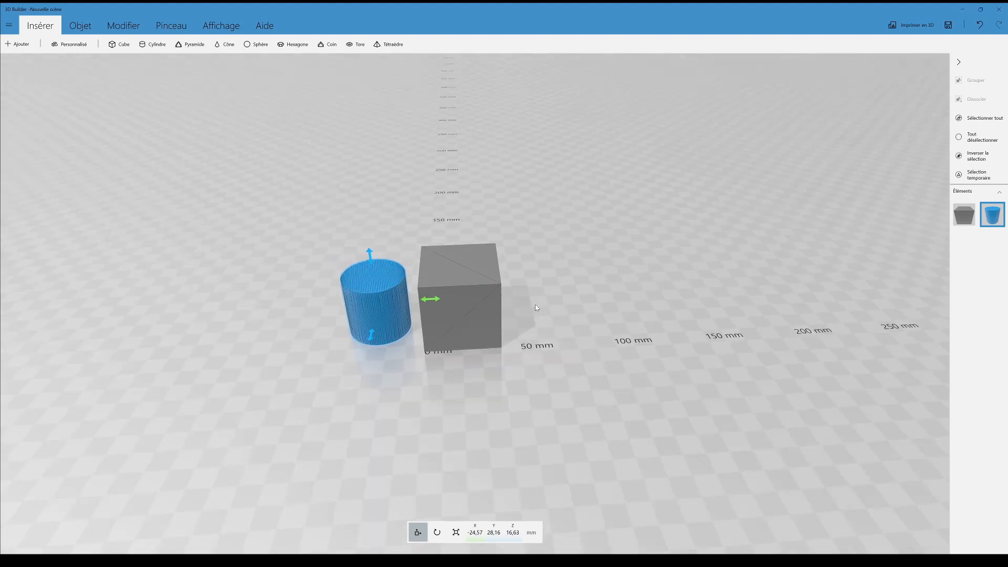
- Examine the blue cylinder beside the grey cube from different distances and viewing angles
scroll(536, 308, "up", 3)
scroll(536, 308, "down", 3)
scroll(535, 308, "up", 3)
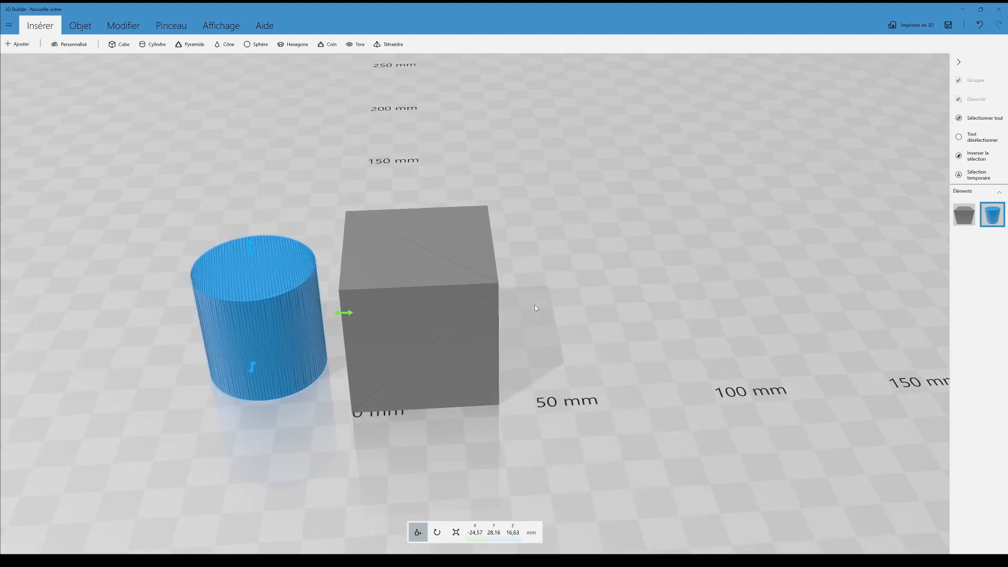
scroll(535, 305, "down", 3)
scroll(534, 305, "up", 3)
scroll(535, 306, "down", 3)
scroll(534, 306, "up", 1)
mouse_move(534, 306)
left_mouse_down()
mouse_move(525, 302)
mouse_move(546, 258)
mouse_move(534, 293)
left_mouse_up()
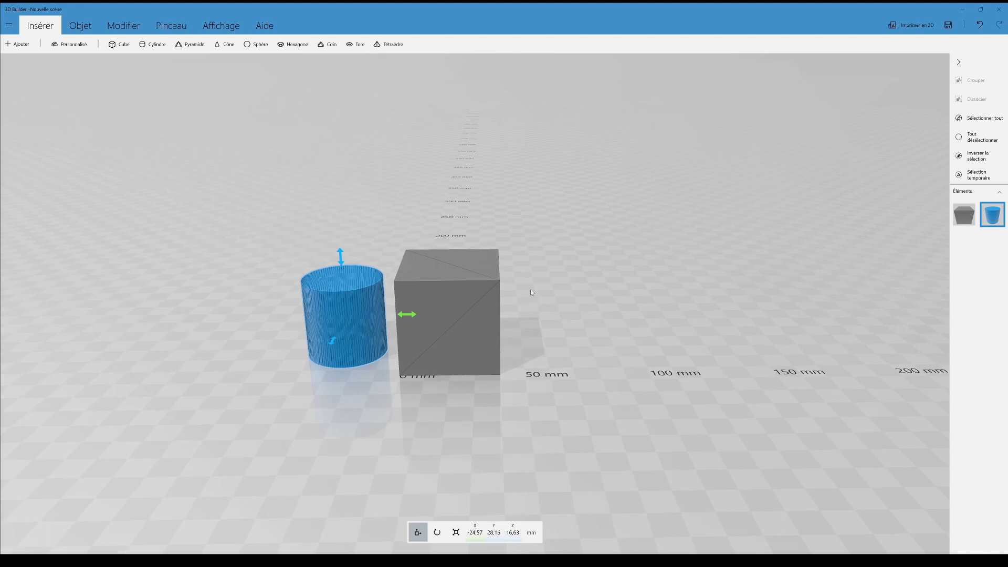
left_click_drag(531, 302, 569, 342)
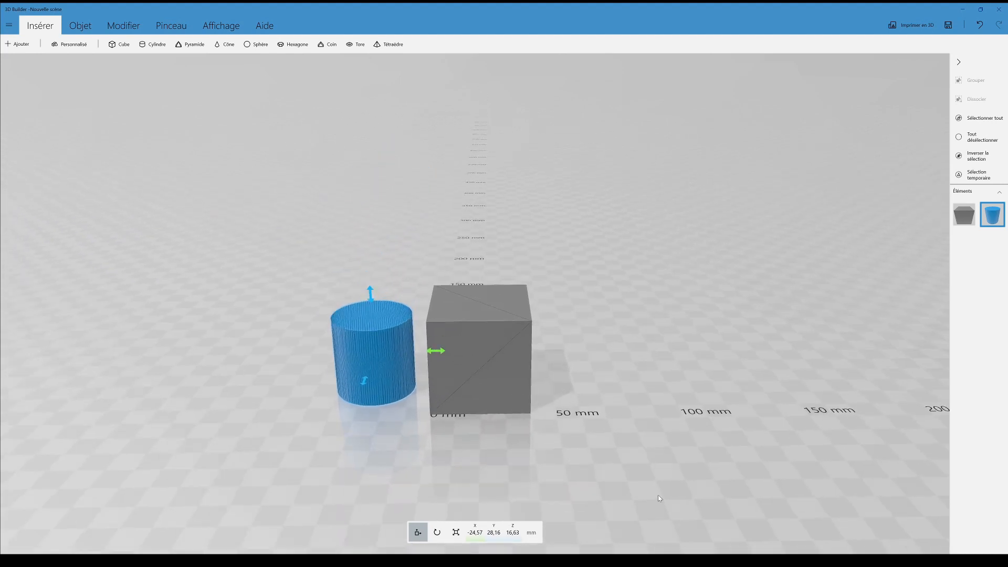
left_click_drag(620, 431, 499, 422)
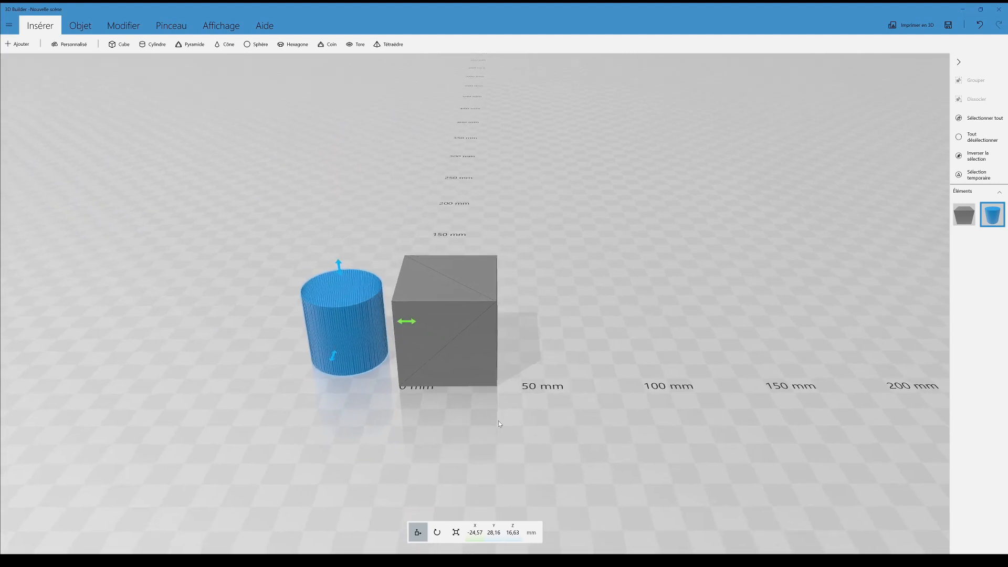
left_click_drag(564, 437, 538, 424)
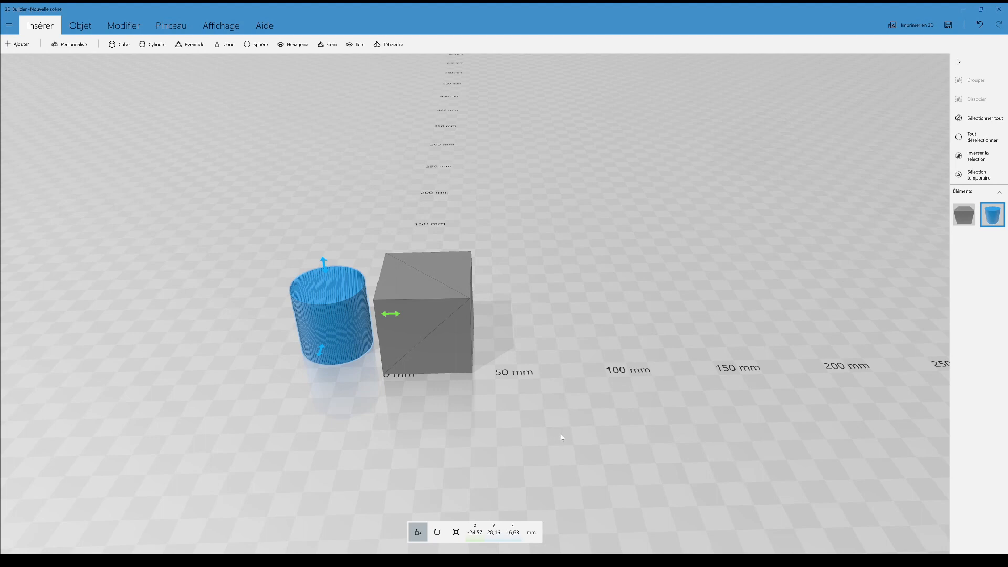
left_click_drag(537, 428, 536, 425)
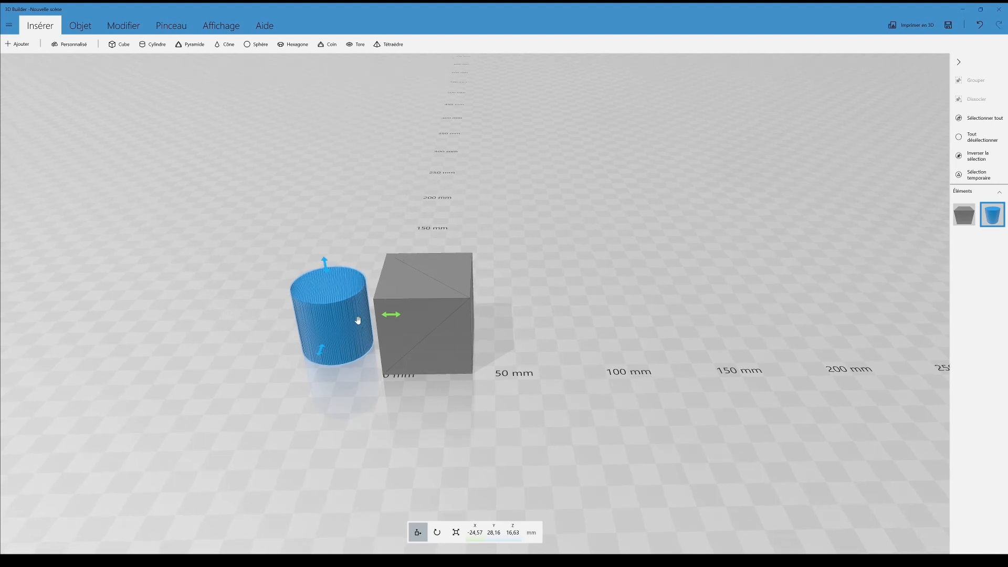
- Select the grey cube, show its rotation handles and return to the Move mode
left_click(425, 351)
left_click_drag(491, 399, 512, 401)
right_click_drag(513, 402, 522, 413)
scroll(522, 414, "up", 1)
left_click_drag(522, 413, 541, 397)
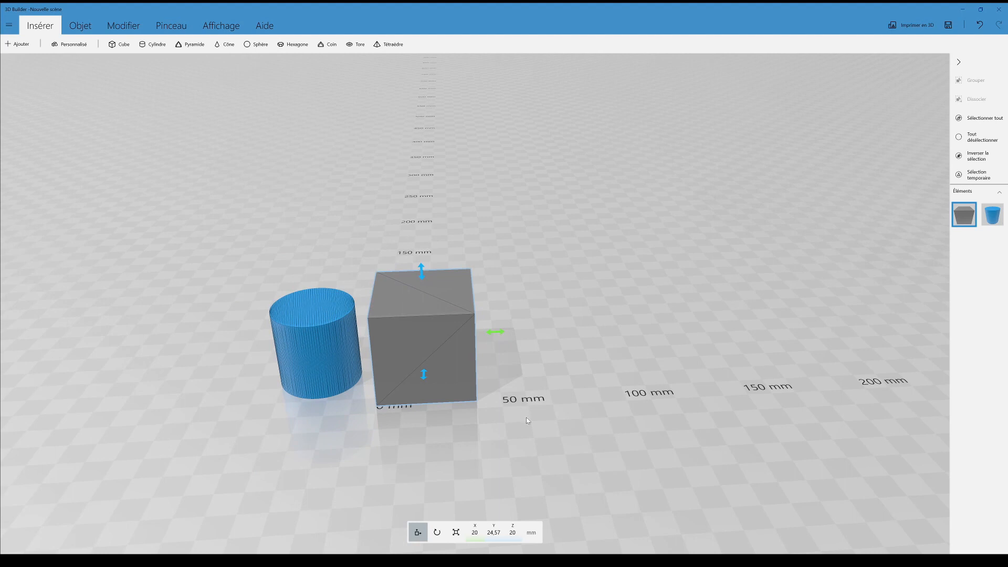
left_click_drag(581, 436, 413, 517)
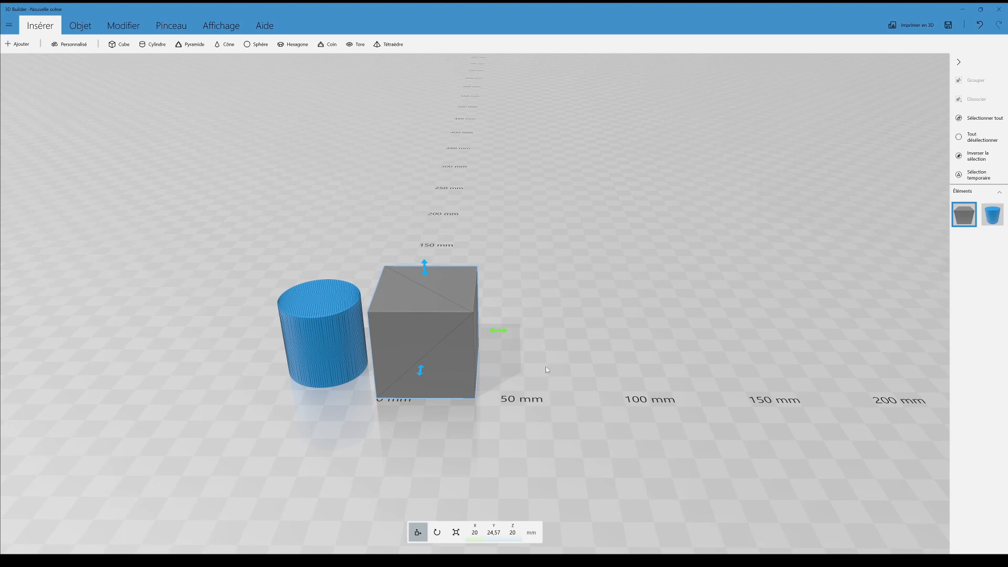
left_click(437, 532)
scroll(518, 437, "up", 5)
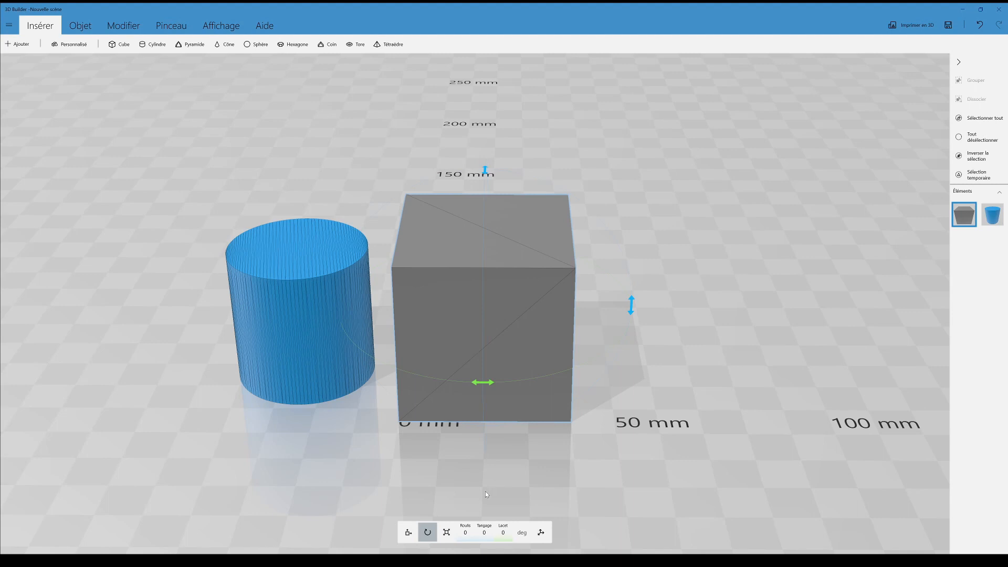
left_click(409, 534)
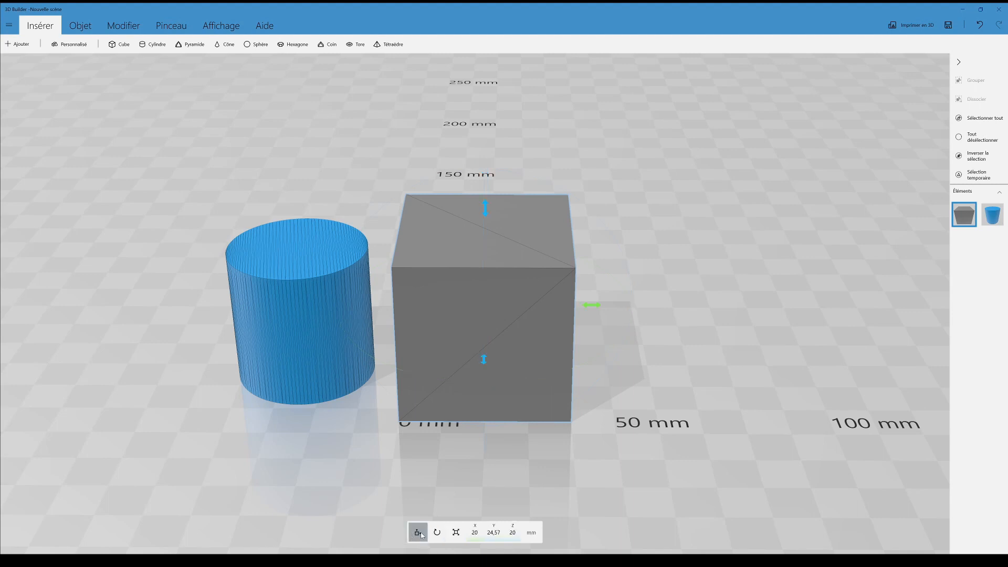
- Move the grey cube away from the cylinder to about X 37 mm and Y 30 mm, keeping Z at 20 mm
left_click_drag(431, 509, 463, 475)
left_click_drag(710, 434, 442, 373)
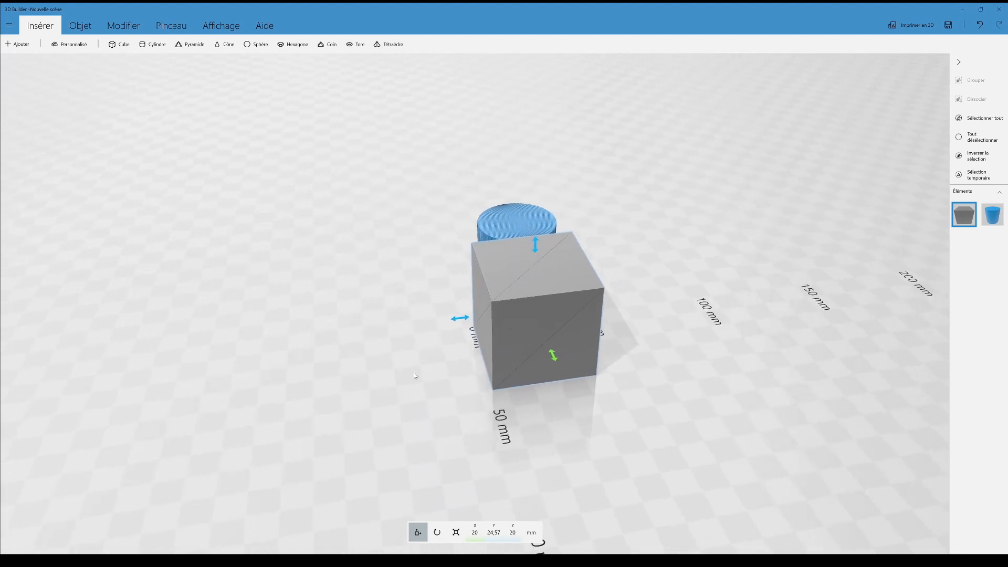
scroll(426, 350, "up", 2)
left_click_drag(533, 315, 562, 368)
mouse_move(465, 357)
left_mouse_down()
mouse_move(342, 372)
mouse_move(531, 350)
mouse_move(327, 376)
mouse_move(473, 359)
left_mouse_up()
right_click_drag(525, 346, 604, 336)
scroll(618, 329, "up", 3)
left_click_drag(628, 312, 599, 288)
mouse_move(550, 225)
left_mouse_down()
mouse_move(551, 90)
mouse_move(550, 343)
mouse_move(557, 157)
mouse_move(551, 220)
left_mouse_up()
left_click_drag(656, 399, 593, 419)
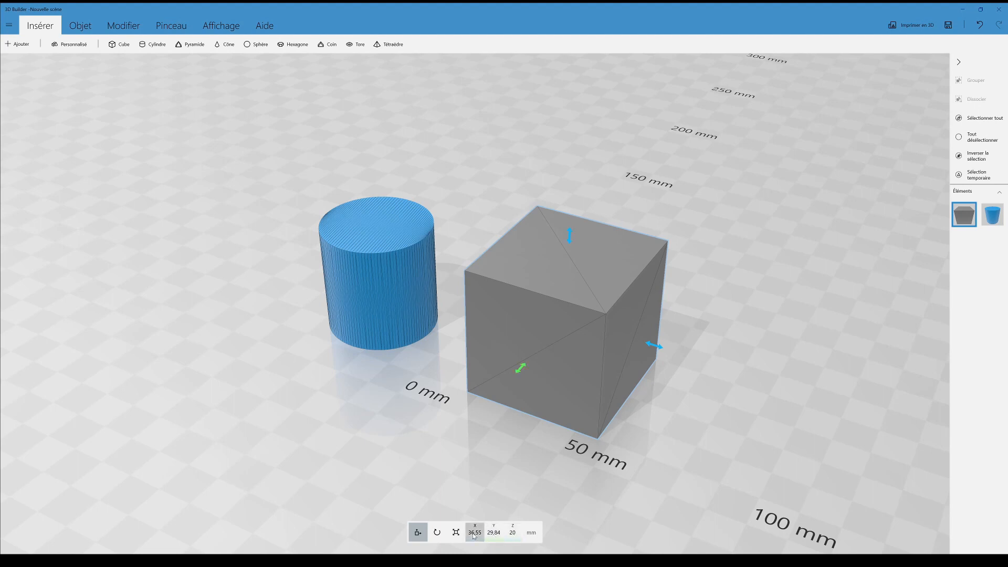
- Set the cube's Z position to 0 mm and raise it back to Z 20 mm so it rests on the grid
left_click_drag(469, 455, 546, 455)
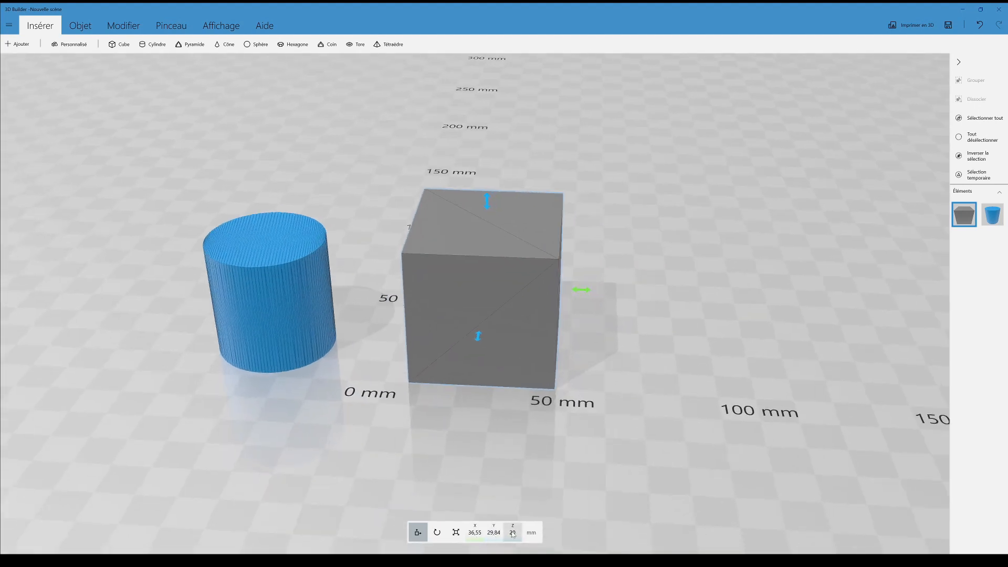
left_click(513, 532)
type("0")
key("Return")
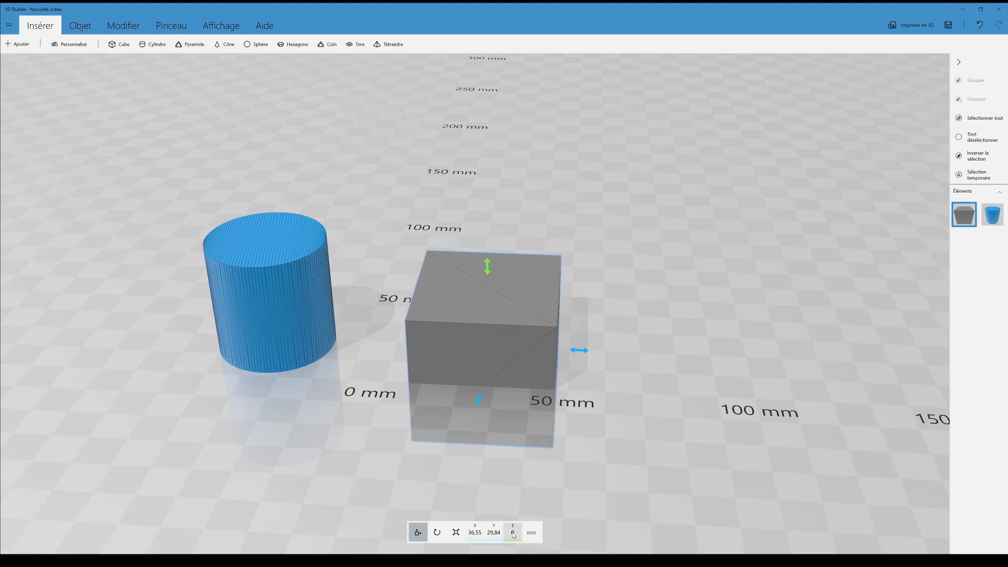
left_click_drag(629, 449, 613, 424)
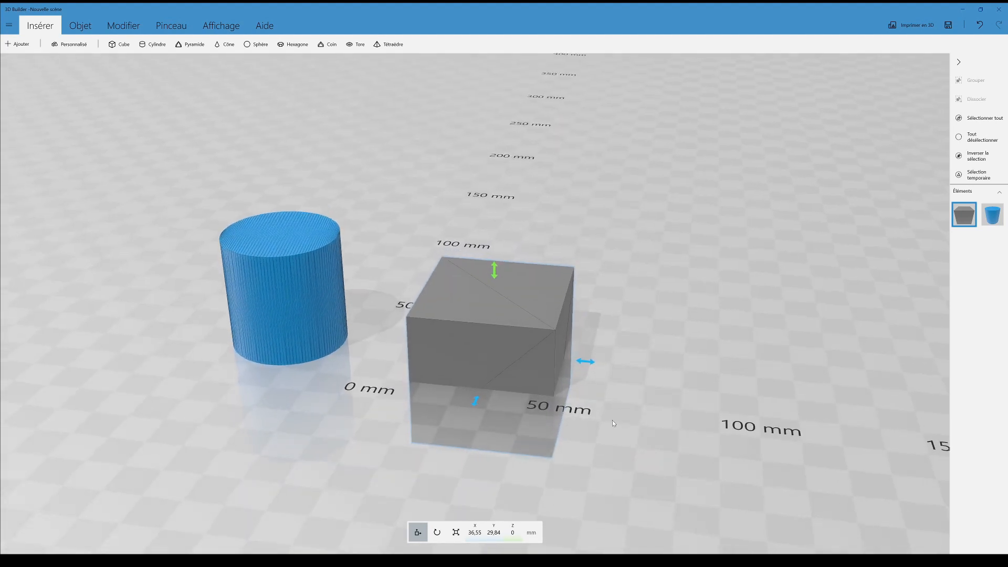
left_click_drag(494, 271, 509, 206)
left_click_drag(366, 290, 338, 304)
- Select the blue cylinder and rotate it onto its side so its axis runs along X
left_click(337, 304)
left_click(439, 533)
left_click_drag(429, 321, 419, 354)
right_click_drag(419, 353, 595, 394)
left_click_drag(475, 379, 456, 311)
right_click_drag(456, 311, 470, 328)
left_click_drag(470, 328, 313, 353)
right_click_drag(313, 352, 510, 440)
- Rotate the grey cube about all three axes to roll -135°, pitch about -7° and yaw about -17°
left_click(589, 344)
right_click_drag(589, 344, 513, 480)
mouse_move(574, 338)
left_mouse_down()
mouse_move(563, 379)
mouse_move(570, 354)
left_mouse_up()
mouse_move(439, 404)
left_mouse_down()
mouse_move(478, 400)
mouse_move(451, 405)
left_mouse_up()
left_click_drag(469, 247, 457, 338)
left_click_drag(325, 317, 570, 344)
left_click_drag(449, 402, 626, 438)
left_click_drag(614, 323, 517, 280)
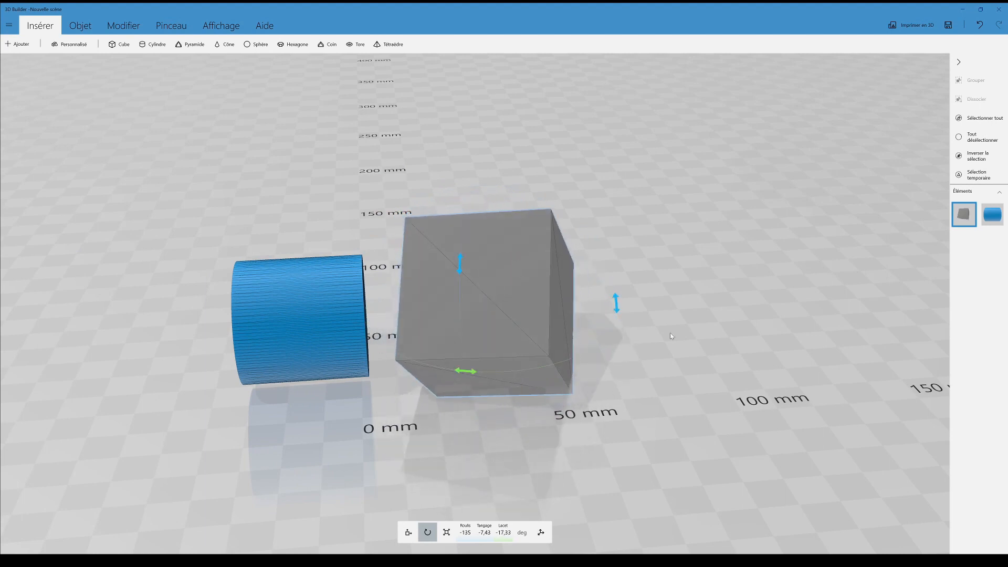
left_click_drag(750, 363, 736, 349)
- Undo all the rotations of the grey cube
key("ctrl+z")
key("ctrl+z")
key("ctrl+z")
key("ctrl+z")
key("ctrl+z")
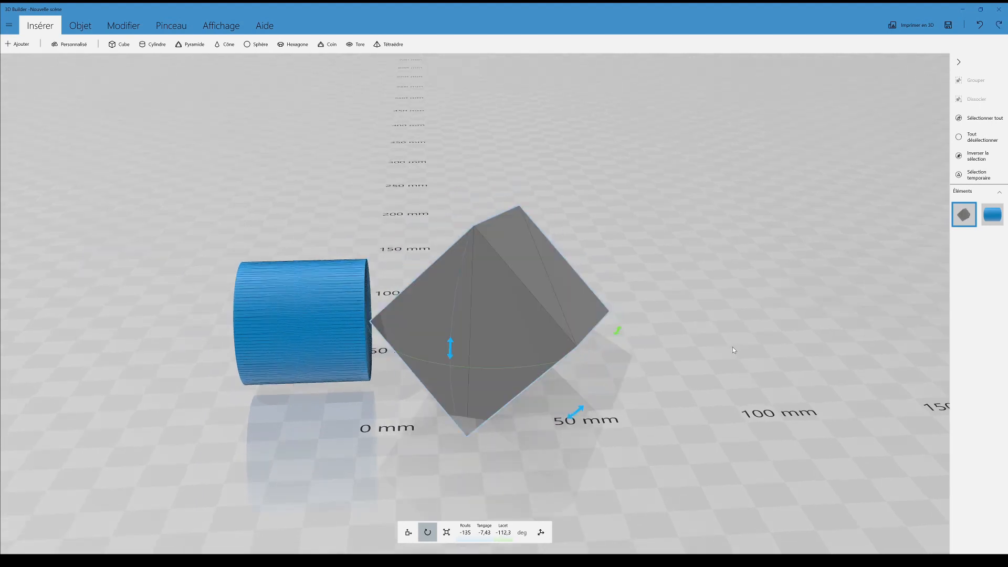
key("ctrl+z")
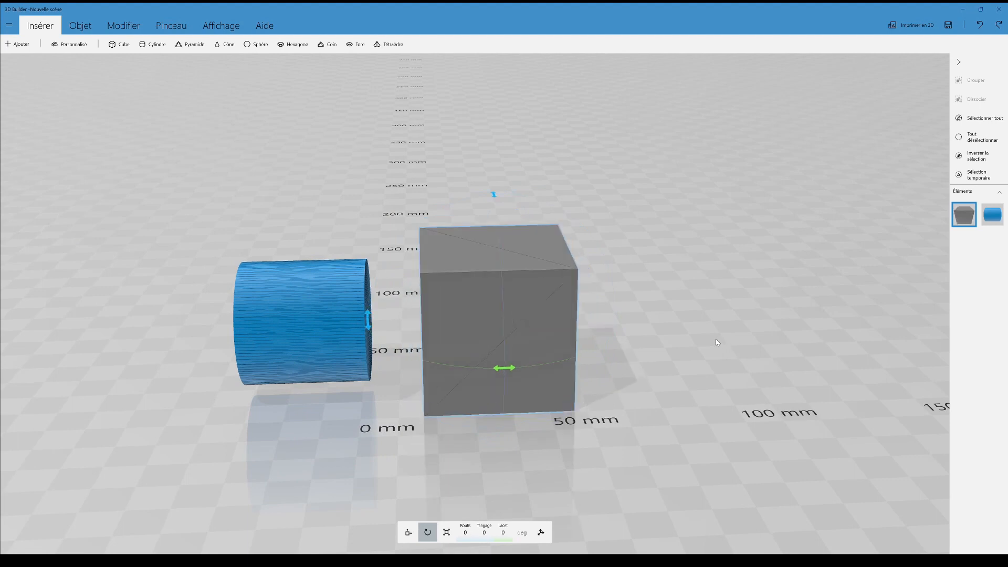
- Return to Move mode, duplicate the grey cube twice and place the two copies separately behind the original
left_click_drag(709, 349, 567, 360)
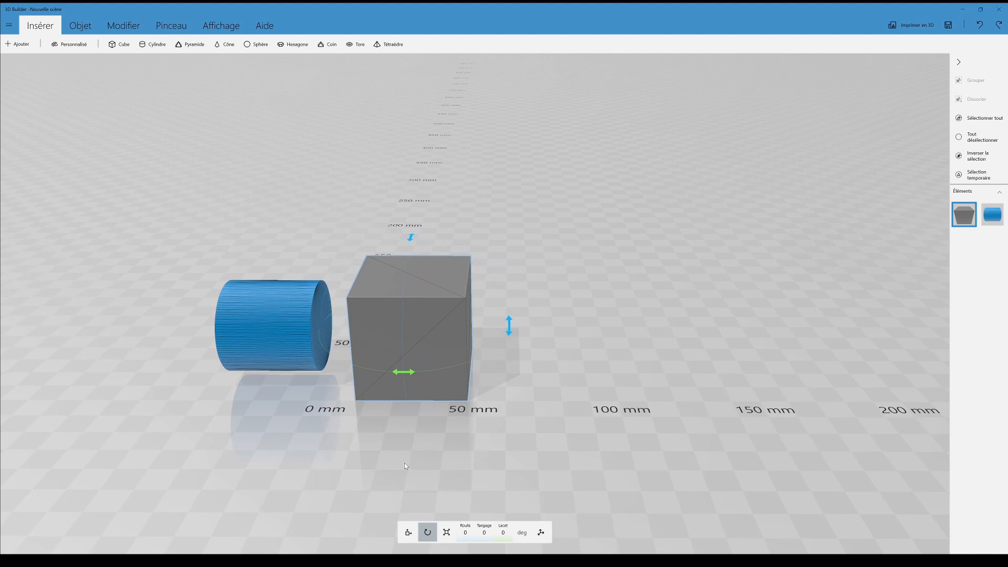
left_click(408, 533)
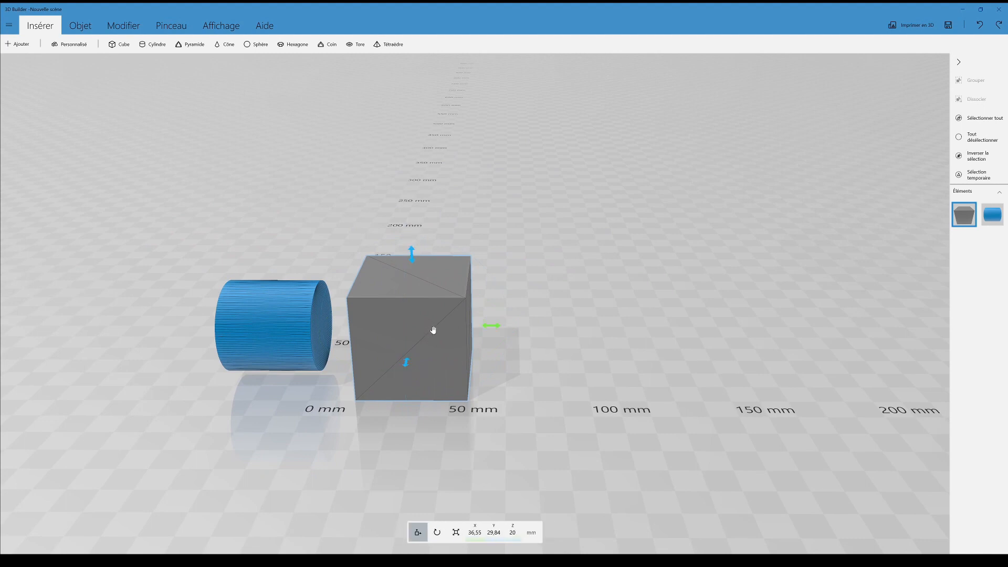
left_click_drag(494, 368, 554, 394)
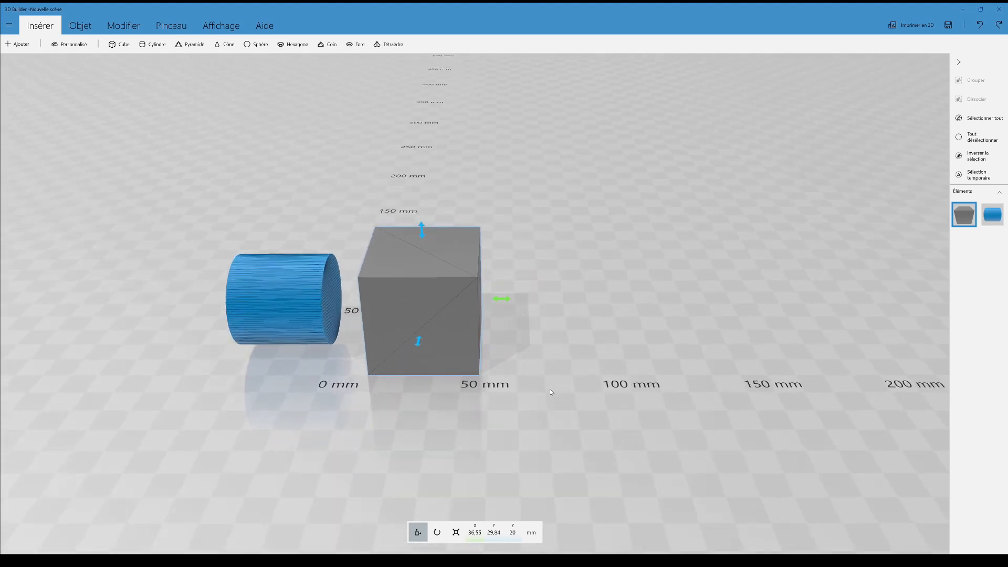
key("ctrl+d")
key("ctrl+d")
left_click_drag(191, 285, 449, 210)
left_click_drag(304, 277, 602, 189)
left_click_drag(572, 317, 569, 379)
- Select the rear-right cube, switch to Scale mode and bring the cube forward to about the 100 mm mark on X
key("ctrl+a")
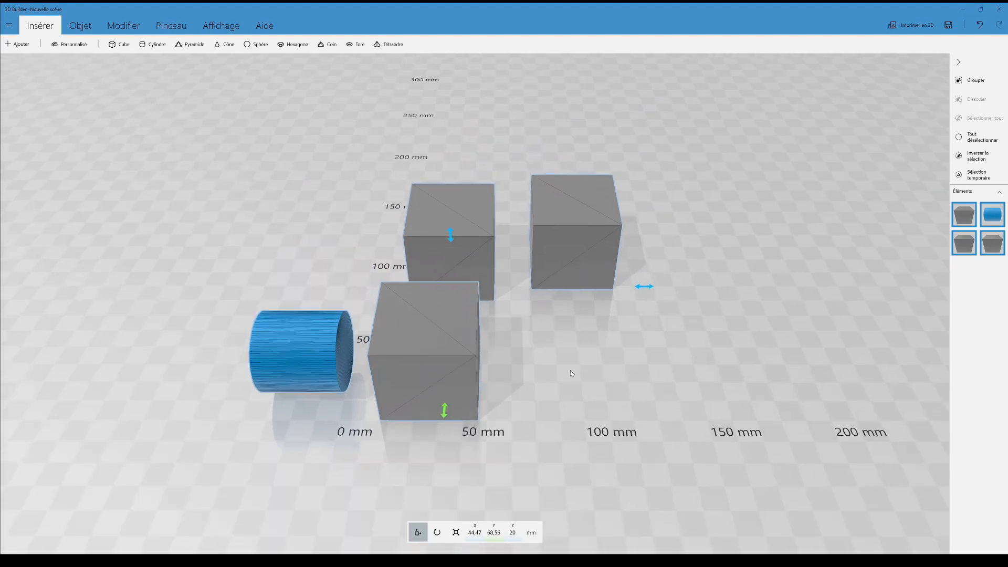
left_click(552, 268)
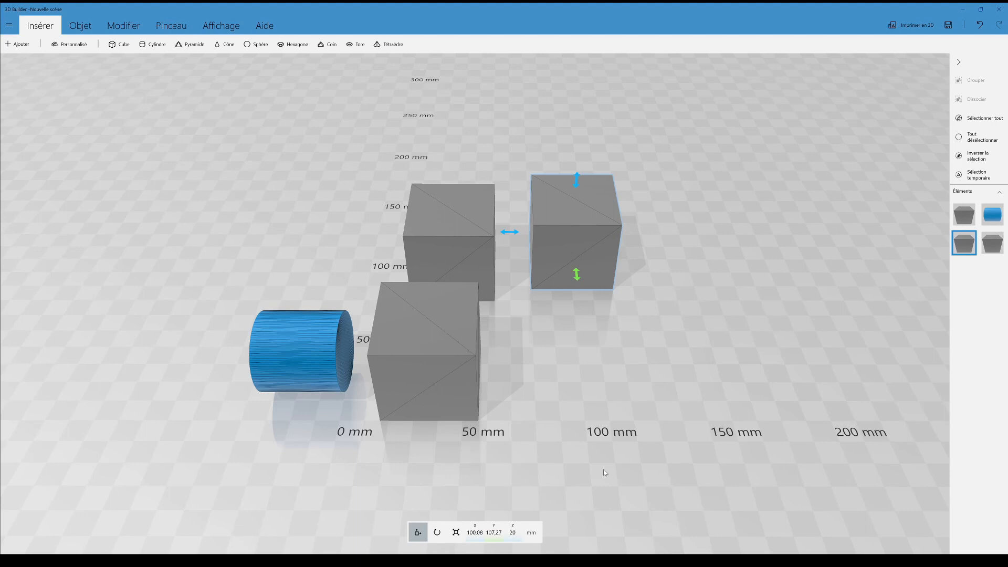
left_click_drag(605, 473, 564, 440)
left_click(456, 533)
right_click_drag(572, 422, 489, 362)
left_click_drag(516, 226, 577, 296)
scroll(682, 401, "up", 5)
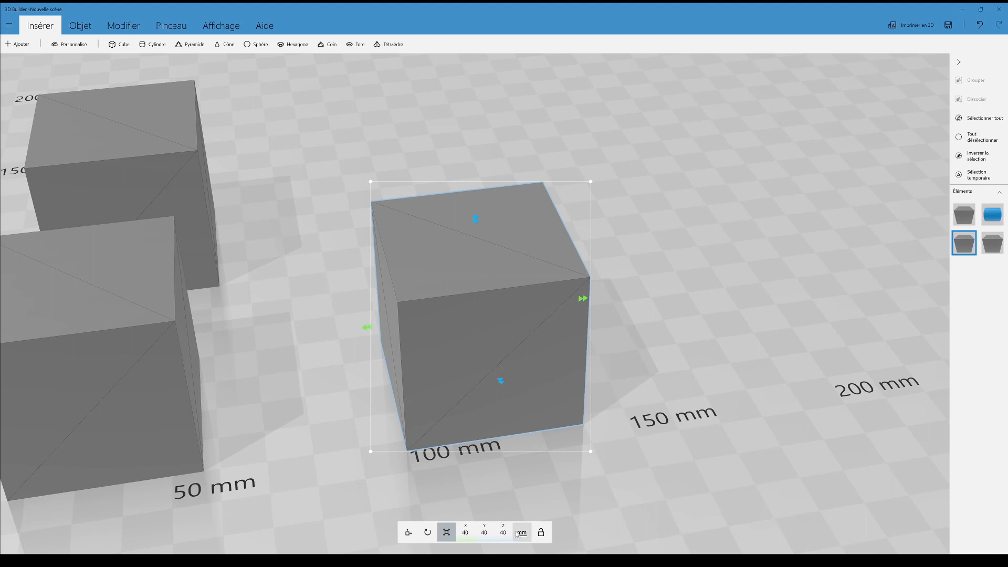
- Scale the cube at the 100 mm mark proportionally to about 38.6 mm per side
left_click(521, 534)
left_click_drag(666, 481, 629, 448)
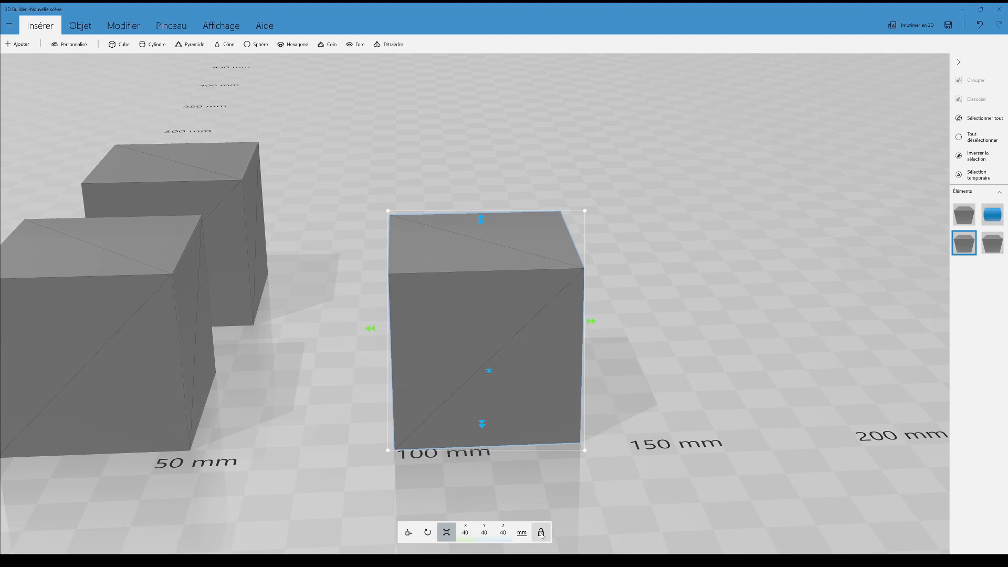
left_click_drag(481, 222, 458, 229)
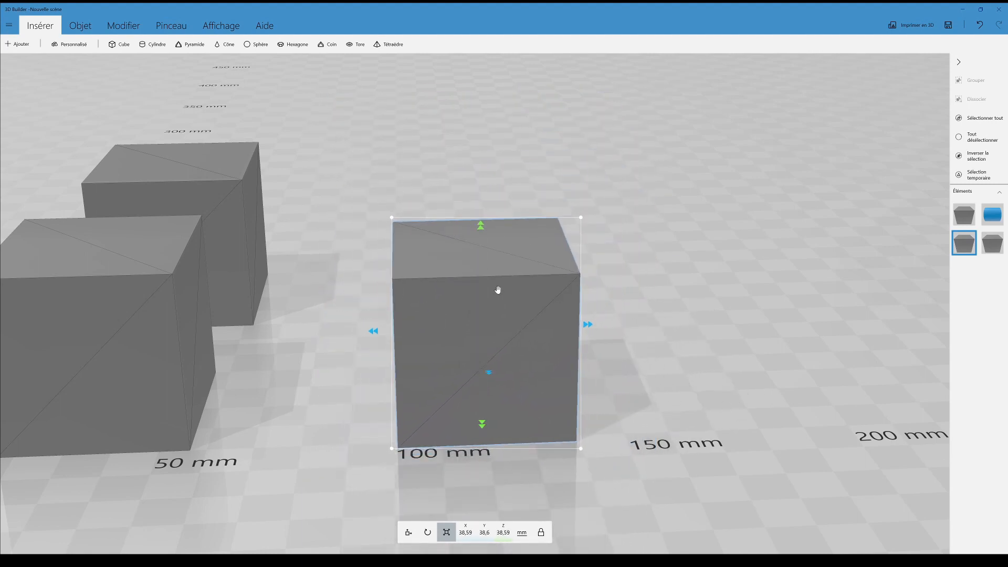
- Unlock the proportions and reshape the cube into a flat slab of about 37 × 74 × 5.5 mm near the 150 mm mark
left_click(541, 532)
left_click_drag(592, 482, 600, 500)
right_click_drag(601, 500, 445, 364)
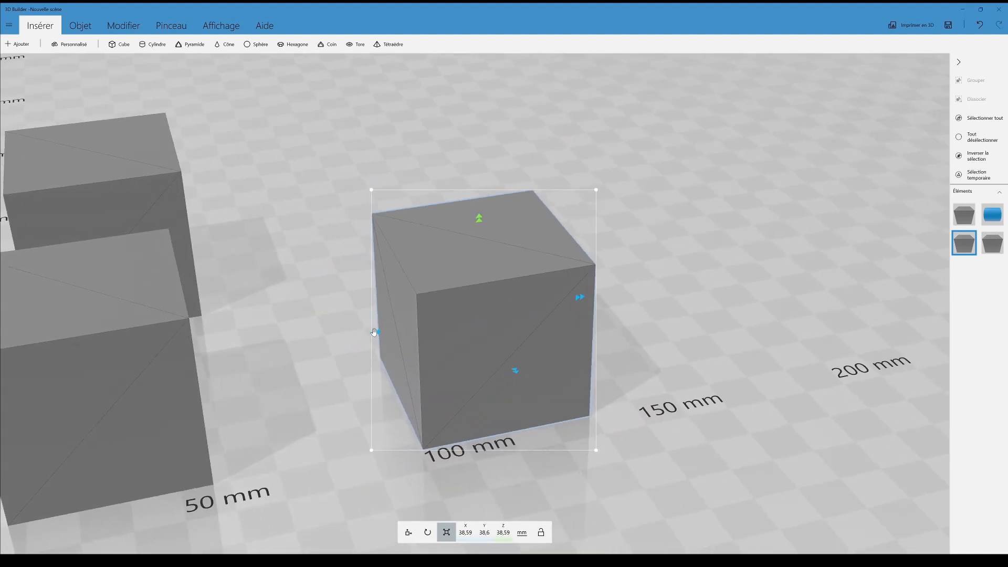
mouse_move(374, 332)
left_mouse_down()
mouse_move(472, 317)
mouse_move(385, 337)
left_mouse_up()
left_click_drag(482, 216, 481, 348)
right_click_drag(481, 348, 457, 317)
left_click_drag(545, 417, 655, 519)
left_click_drag(595, 440, 604, 291)
left_click_drag(820, 387, 564, 283)
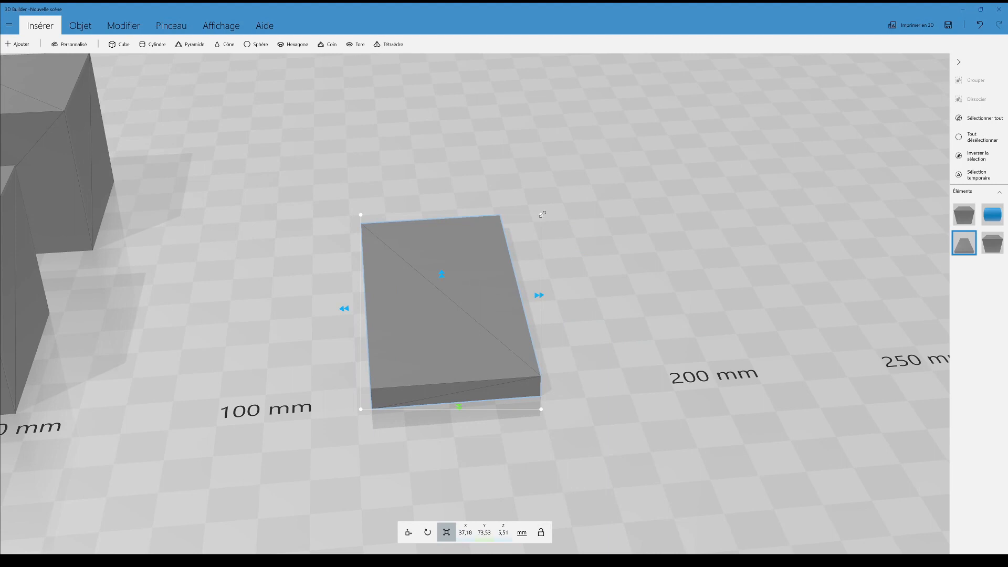
- Scale the flat slab uniformly from its corner to about 32.6 × 64.5 × 4.8 mm
left_click_drag(543, 214, 578, 253)
left_click_drag(605, 373, 554, 360)
right_click_drag(637, 374, 590, 384)
right_click_drag(552, 430, 606, 420)
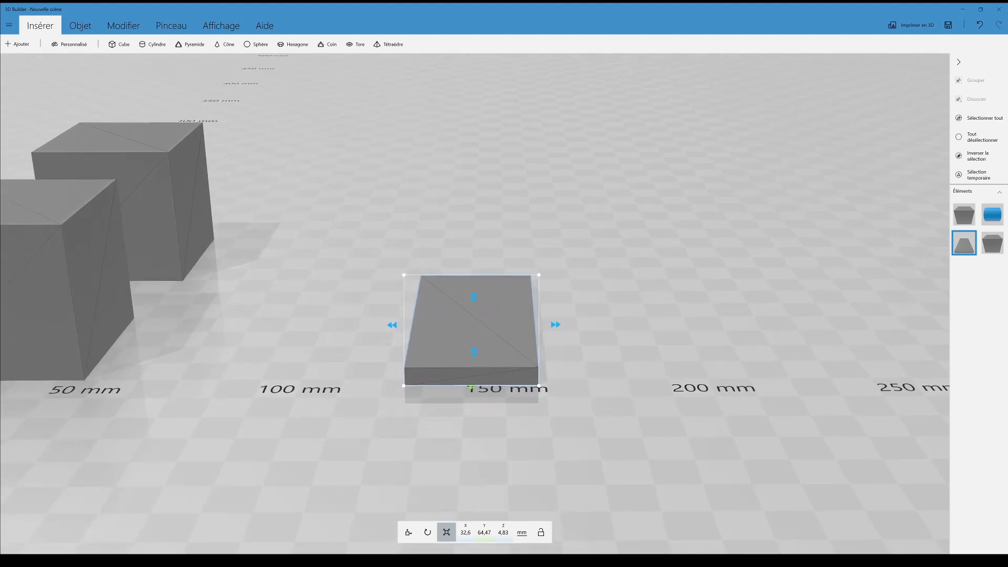
mouse_move(344, 280)
right_mouse_down()
mouse_move(320, 270)
mouse_move(359, 261)
mouse_move(310, 285)
mouse_move(357, 269)
right_mouse_up()
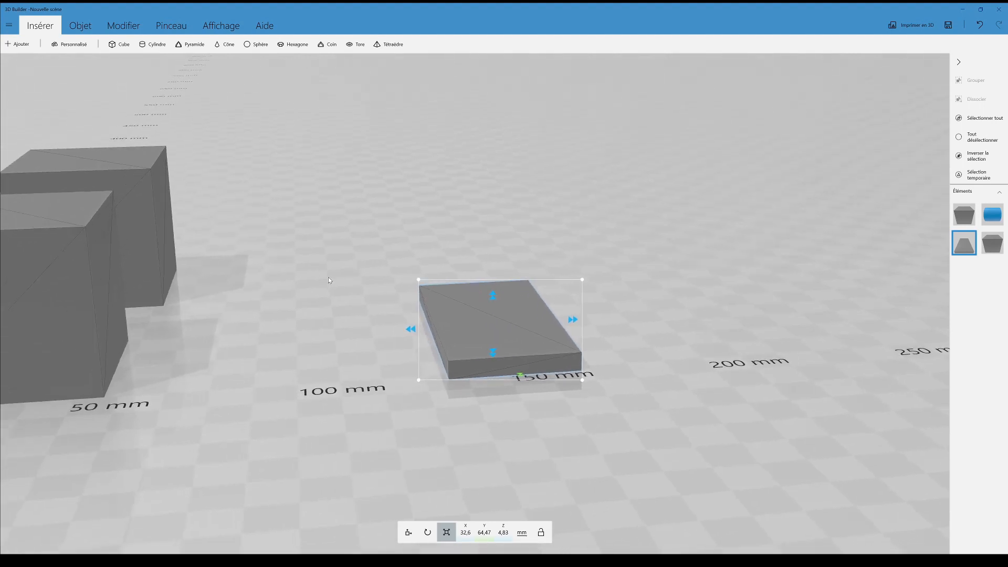
right_click_drag(336, 272, 221, 173)
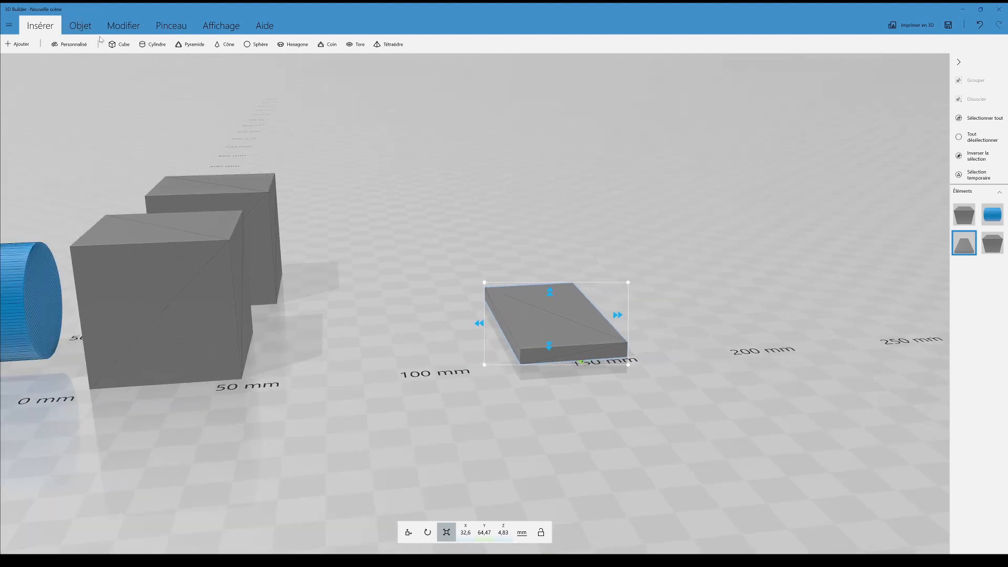
- Select the original grey cube and move it forward, between the cylinder and the flat slab
right_click_drag(320, 265, 297, 254)
left_click(298, 255)
left_click_drag(298, 254, 405, 285)
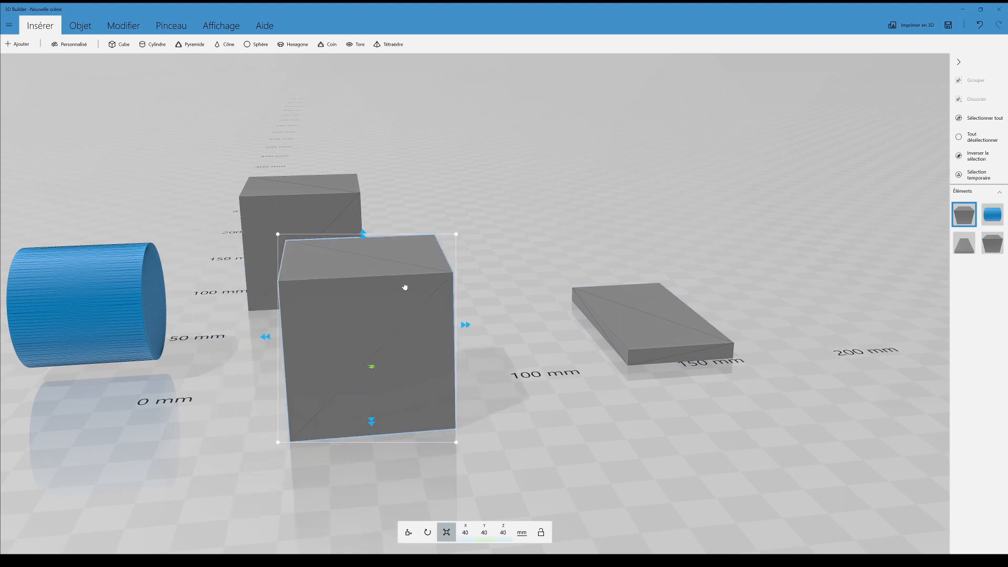
- Duplicate the front cube, place the copy overlapping its right side and tilt the copy to a roll of about -34°
key("ctrl+d")
left_click_drag(236, 286, 493, 287)
left_click(427, 532)
left_click_drag(435, 206, 497, 300)
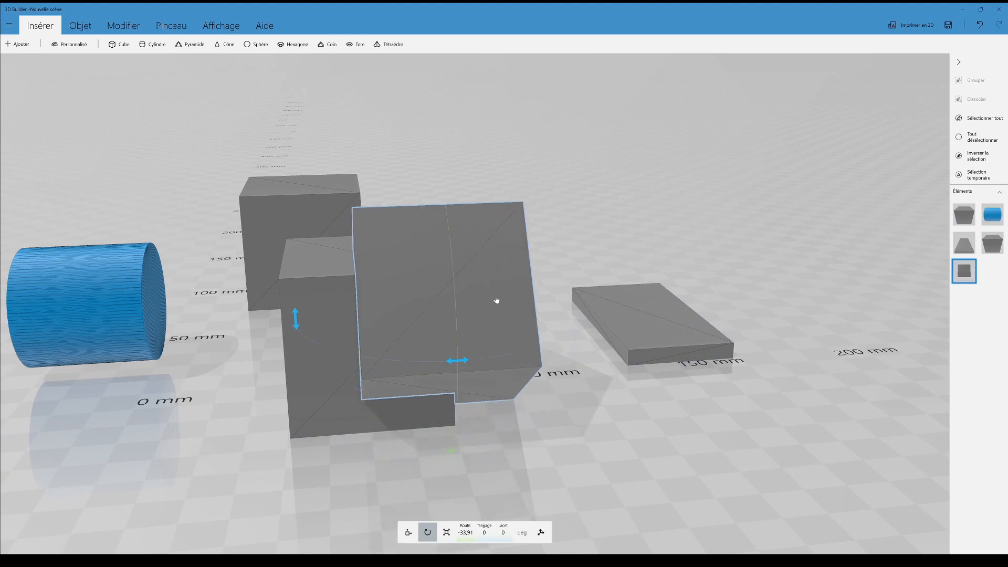
- Select the front cube together with its tilted copy and group them into one object
right_click_drag(283, 351, 409, 315)
left_click(420, 295, "ctrl")
scroll(420, 294, "down", 2)
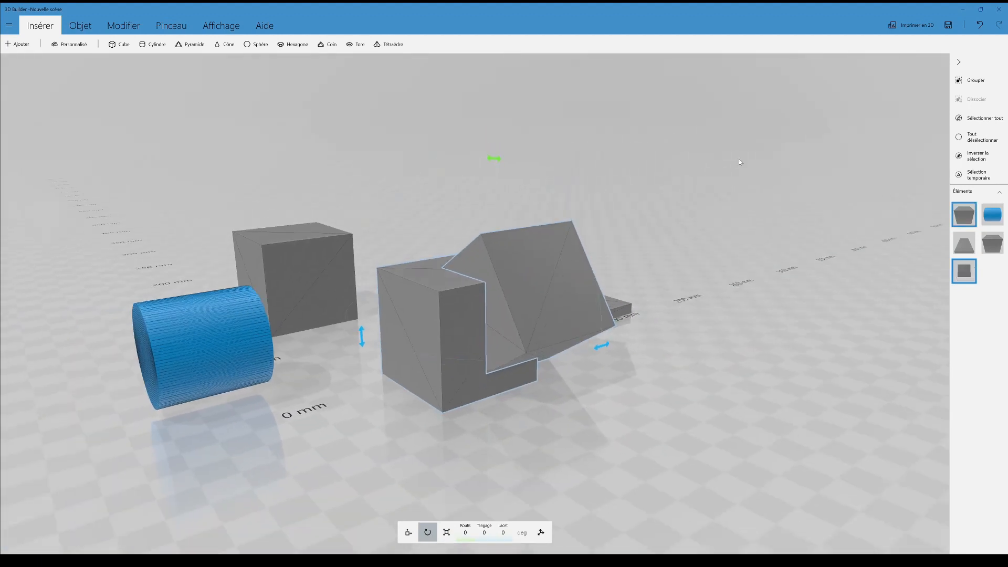
left_click(977, 82)
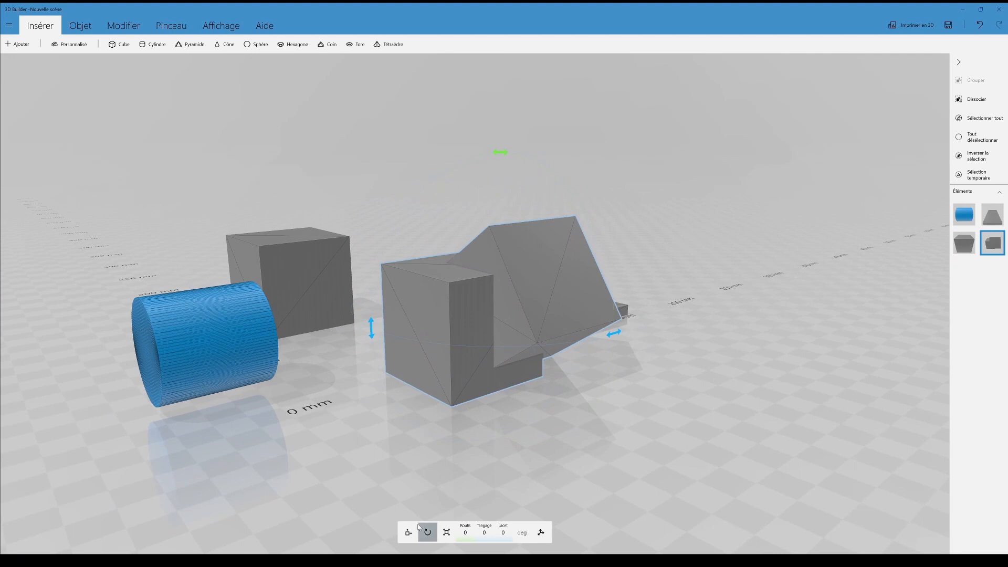
- Scale the grouped cubes along X to about 52.87 mm
left_click(456, 532)
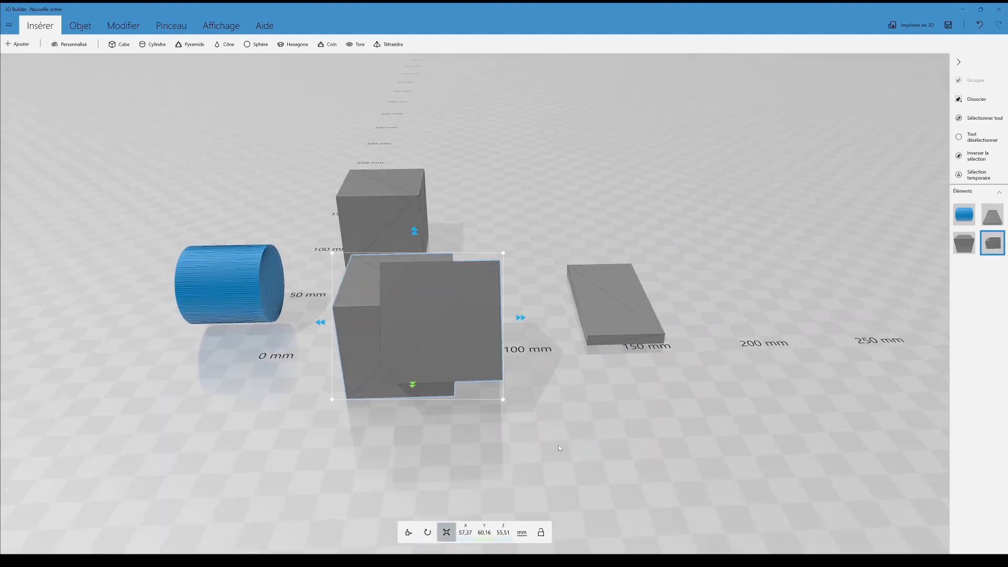
left_click_drag(339, 324, 501, 321)
left_click_drag(522, 406, 536, 376)
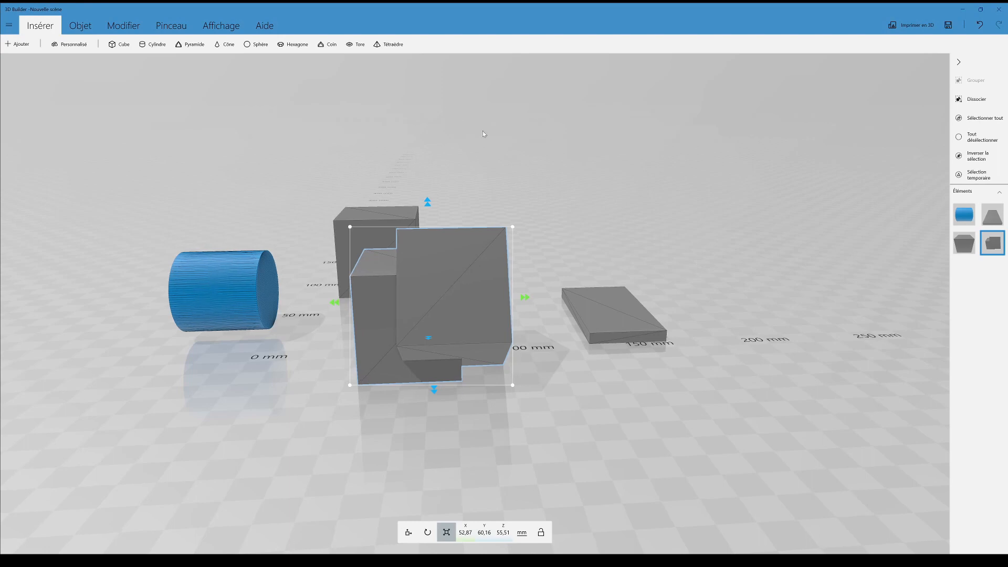
left_click_drag(483, 133, 503, 159)
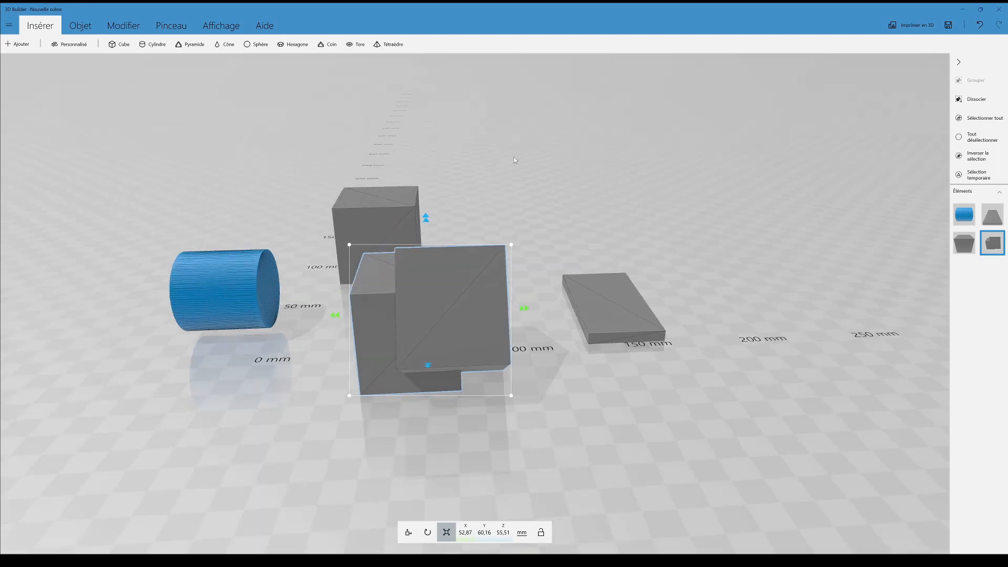
- Ungroup the two cubes and move the tilted copy backward, to the right of the rear cube
left_click(976, 175)
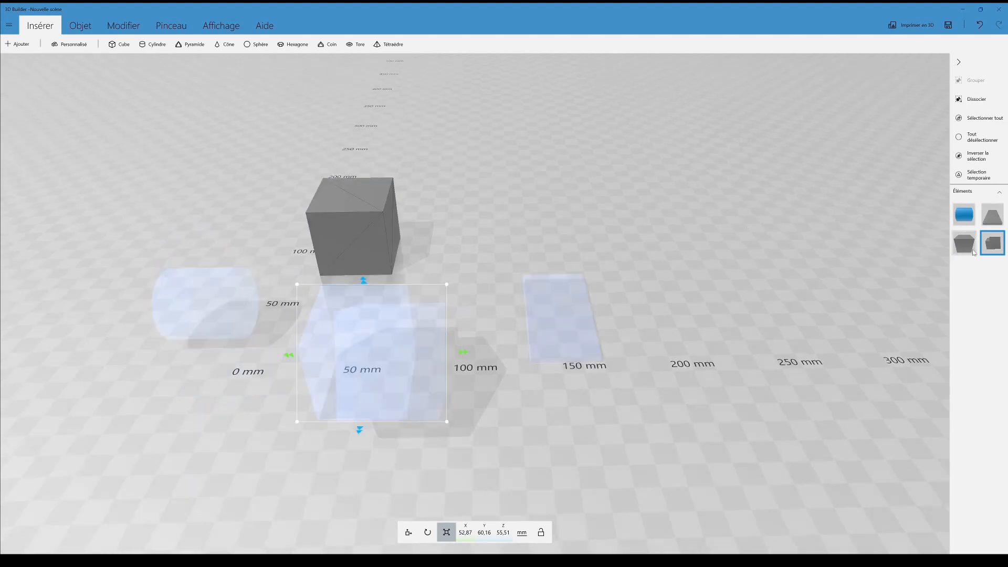
key("ctrl+shift+g")
left_click(419, 333)
left_click_drag(419, 333, 513, 184)
right_click_drag(513, 184, 523, 318)
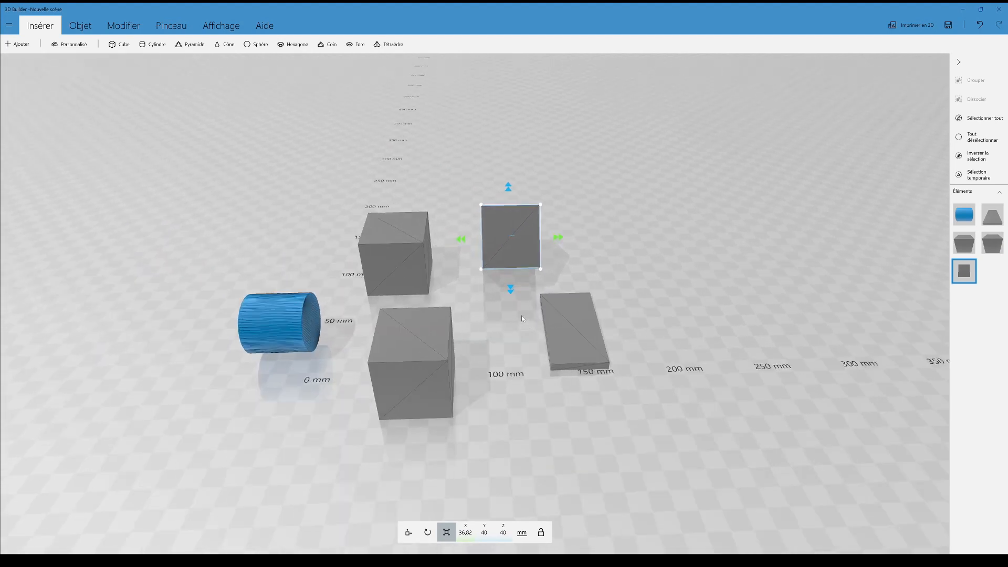
- Copy all objects, paste the set twice, and place the copies behind and to the right of the originals
key("ctrl+a")
key("ctrl+c")
key("ctrl+v")
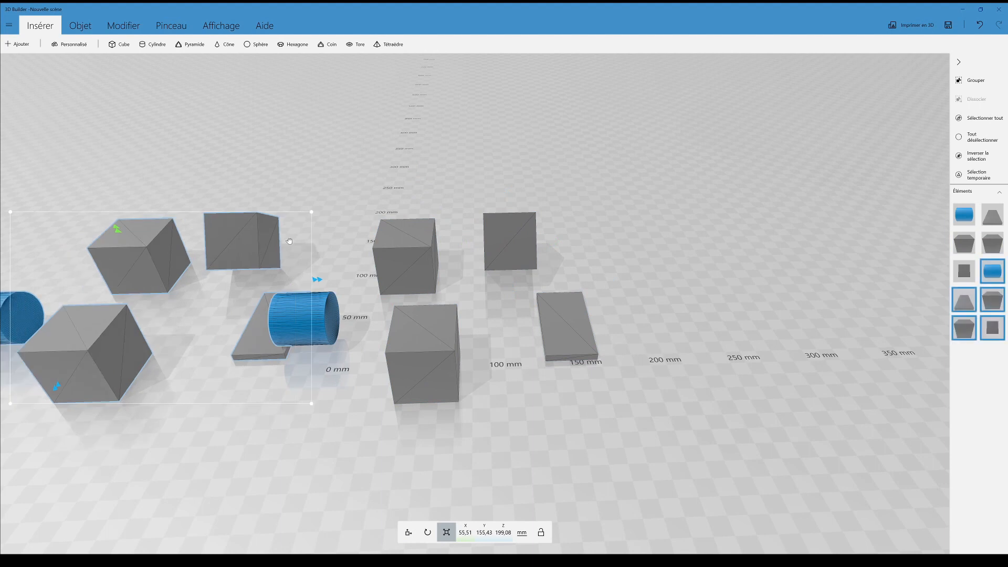
left_click_drag(252, 263, 572, 208)
key("ctrl+v")
left_click_drag(244, 252, 699, 231)
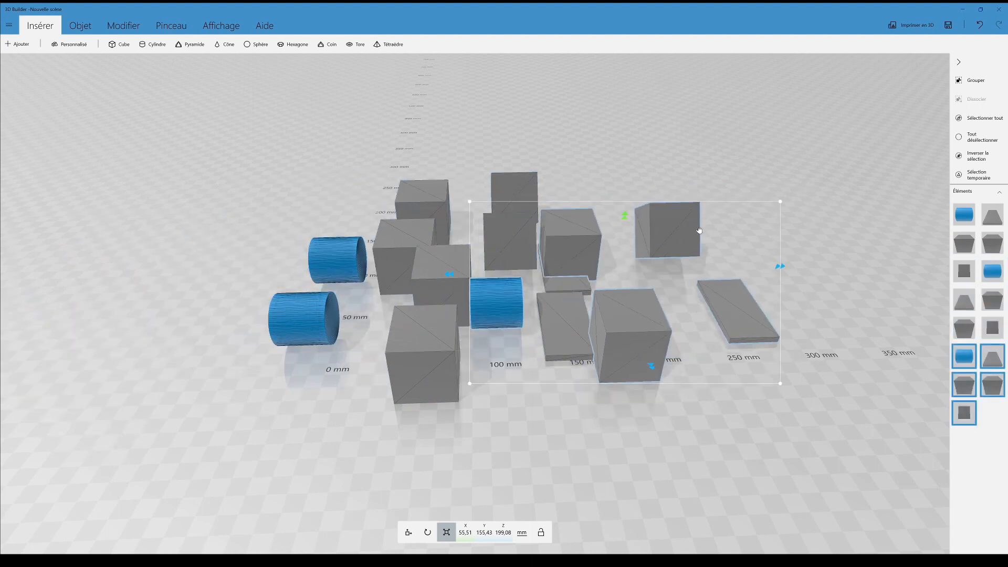
right_click_drag(662, 266, 532, 281)
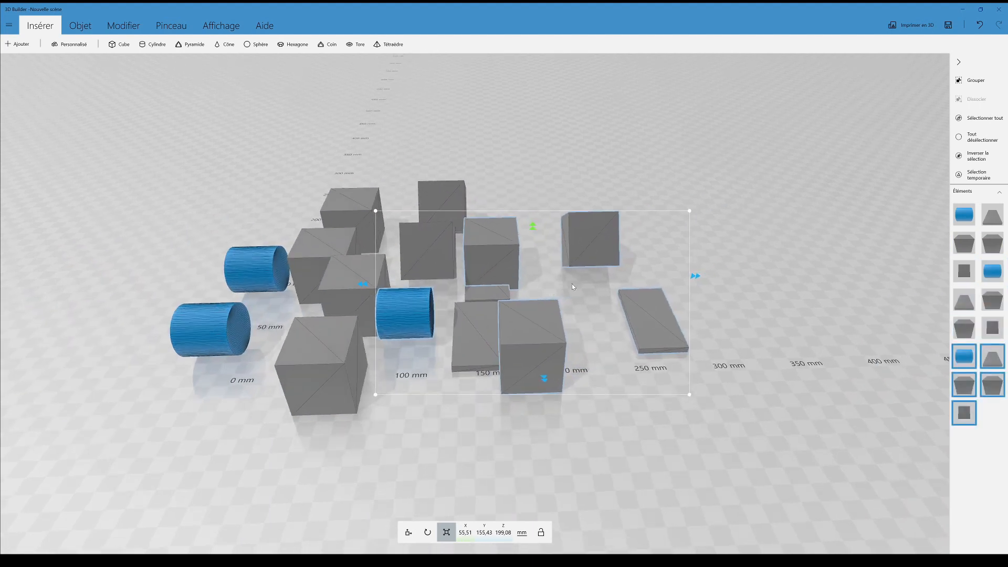
- Deselect everything and shift the middle blue cylinder slightly backward, between the surrounding cubes
left_click(978, 138)
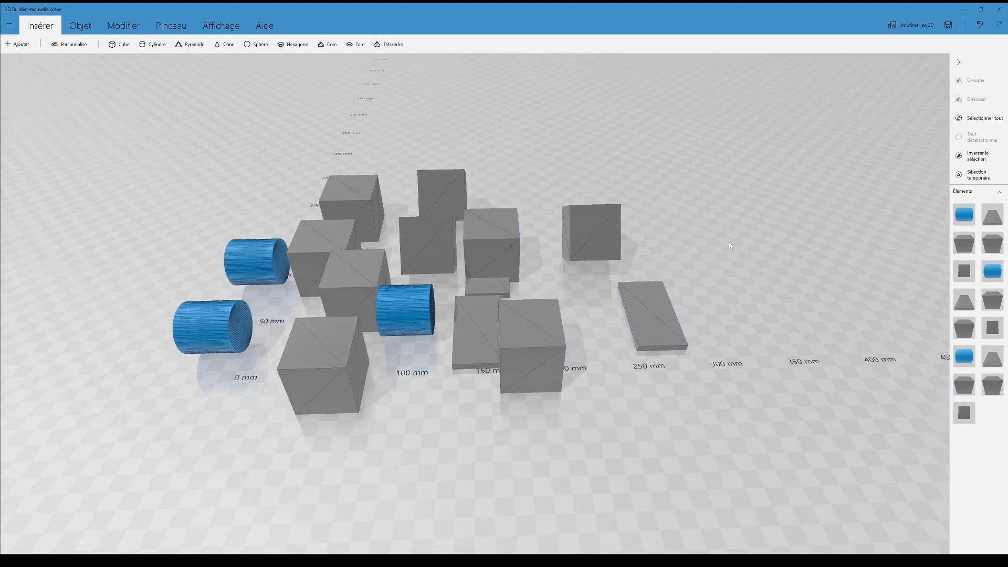
left_click_drag(428, 304, 431, 292)
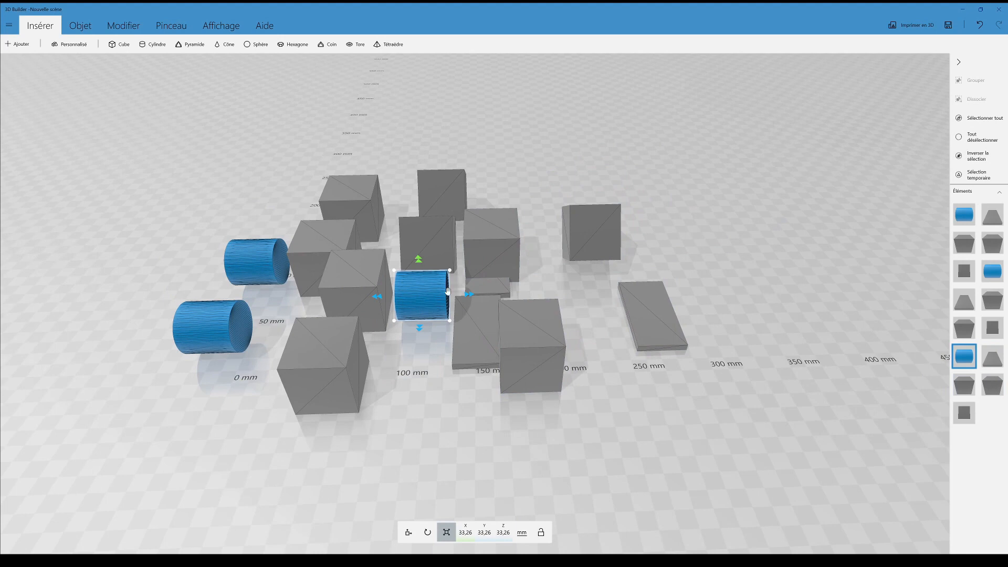
left_click_drag(551, 271, 507, 283)
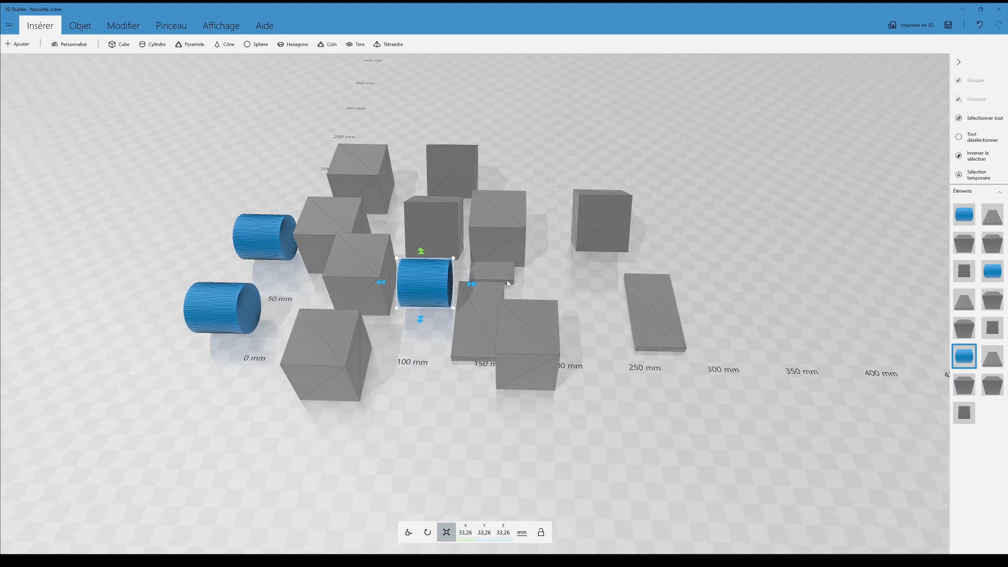
- Add the surrounding cubes, slabs and cylinders one by one to the middle cylinder's selection
left_click(502, 230, "ctrl")
left_click(445, 213, "ctrl")
left_click(449, 180, "ctrl")
left_click(430, 275, "ctrl")
left_click(370, 252, "ctrl")
left_click(331, 210, "ctrl")
left_click(363, 174, "ctrl")
left_click(270, 239, "ctrl")
left_click(247, 307, "ctrl")
left_click(362, 344, "ctrl")
- Select everything except the middle blue cylinder, delete the selection, and undo the deletion
key("ctrl+a")
left_click(429, 280, "ctrl")
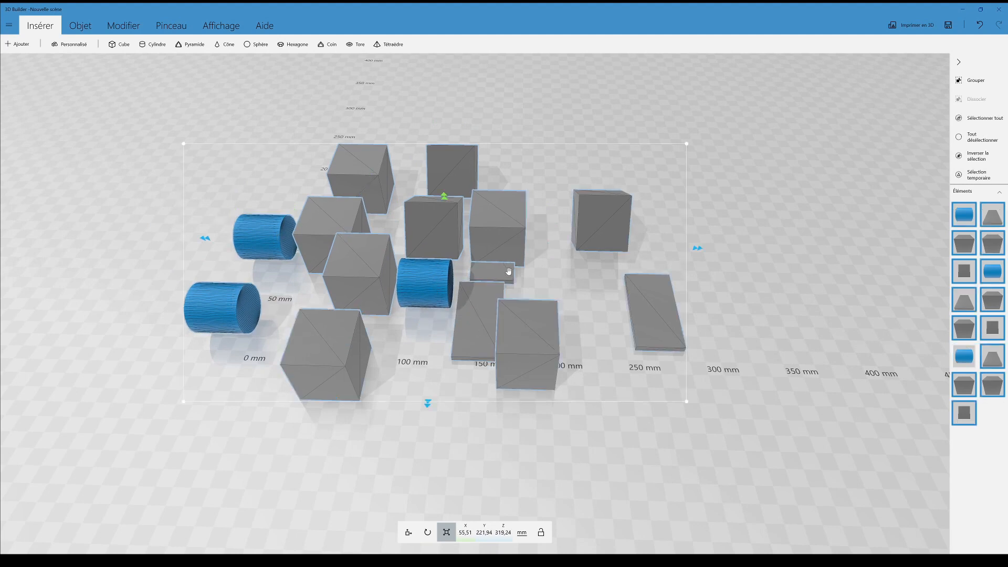
key("Delete")
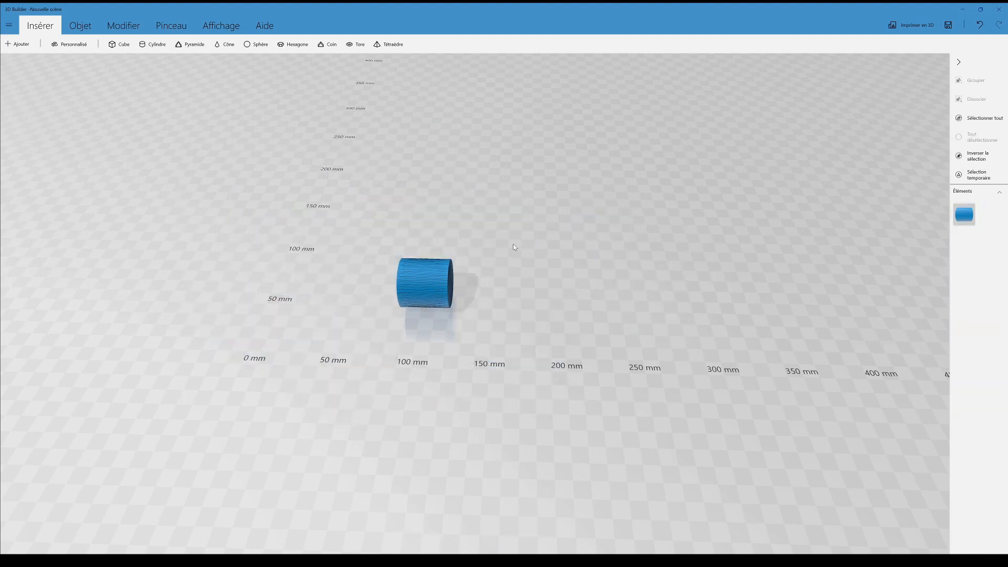
key("ctrl+z")
- Use an inverted selection of the middle blue cylinder to delete all other objects, and undo that deletion
left_click(428, 279)
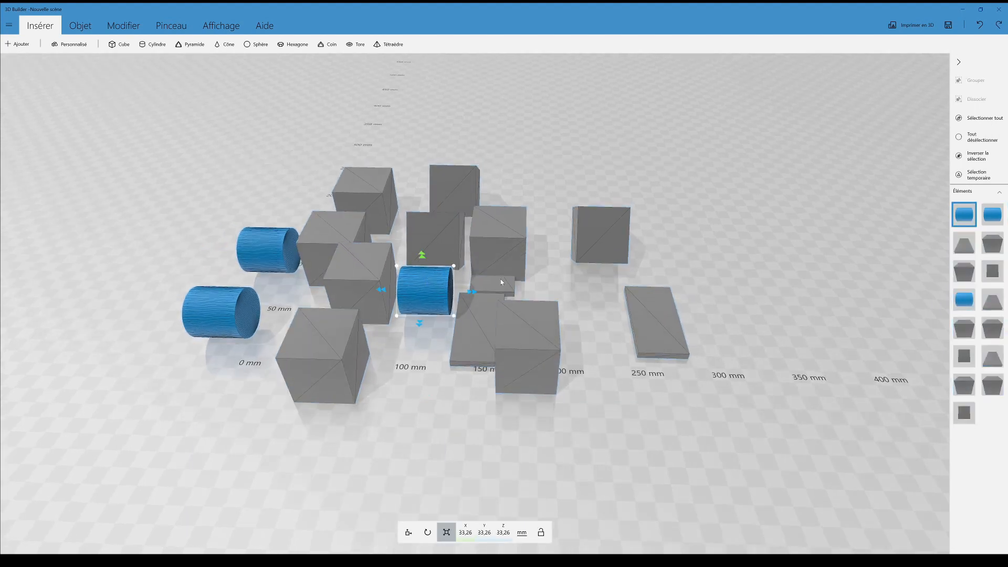
left_click(978, 157)
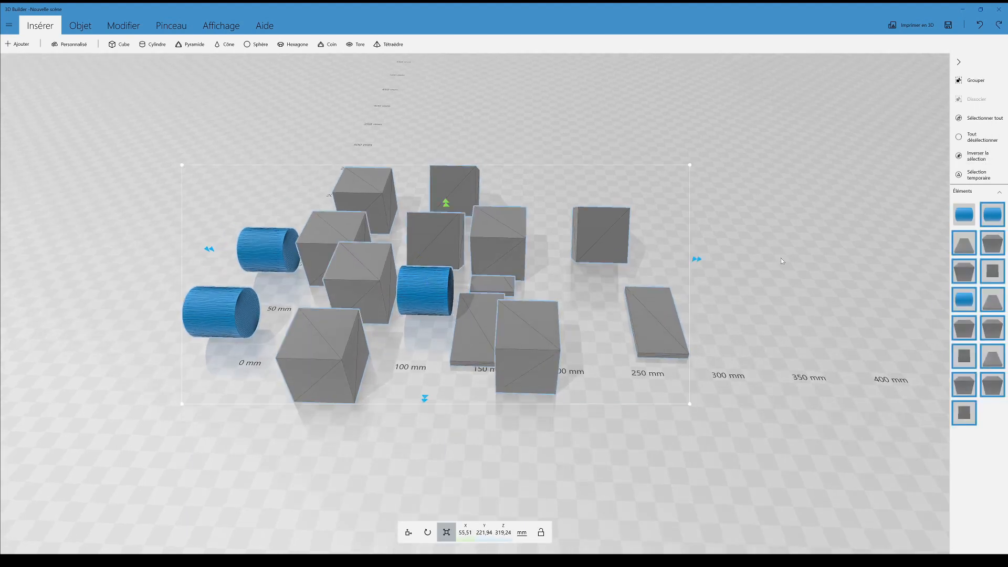
key("Delete")
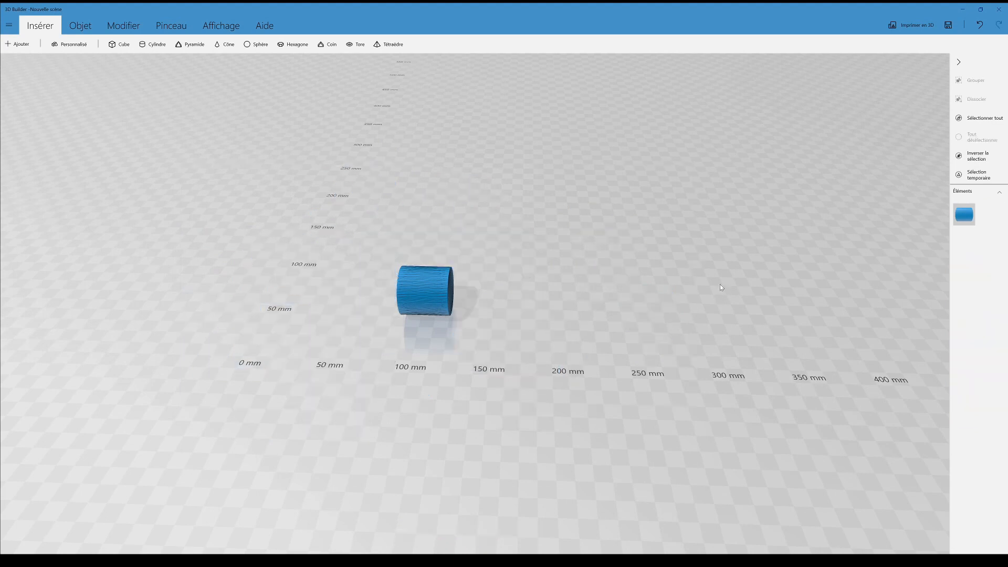
key("ctrl+z")
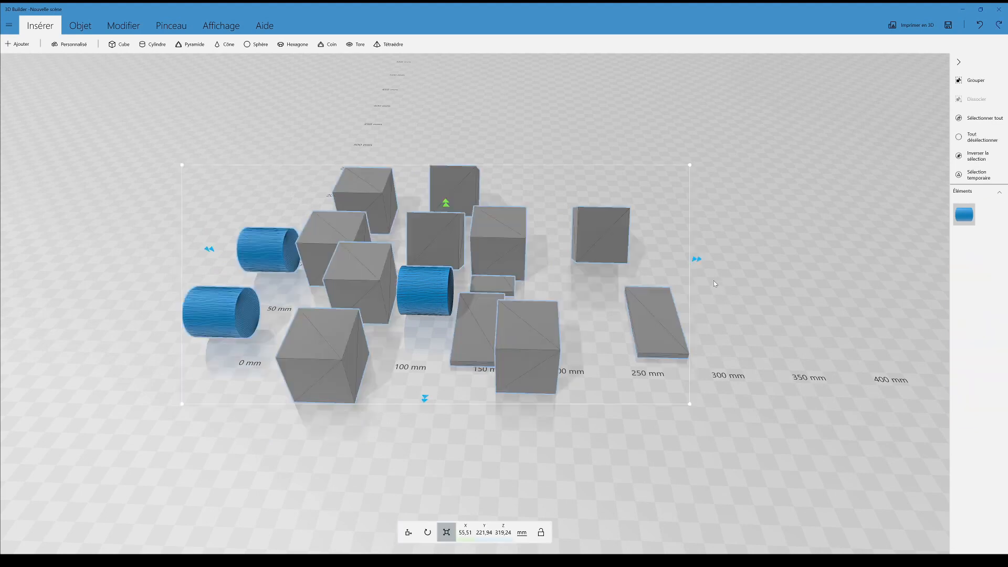
- Invert the selection so that only the middle blue cylinder is selected
left_click(972, 156)
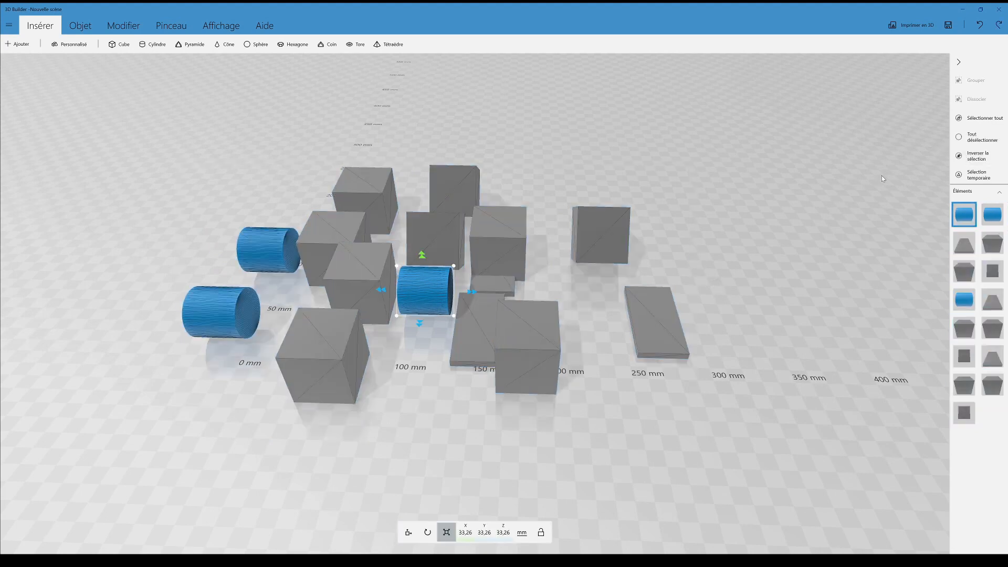
left_click_drag(727, 239, 741, 254)
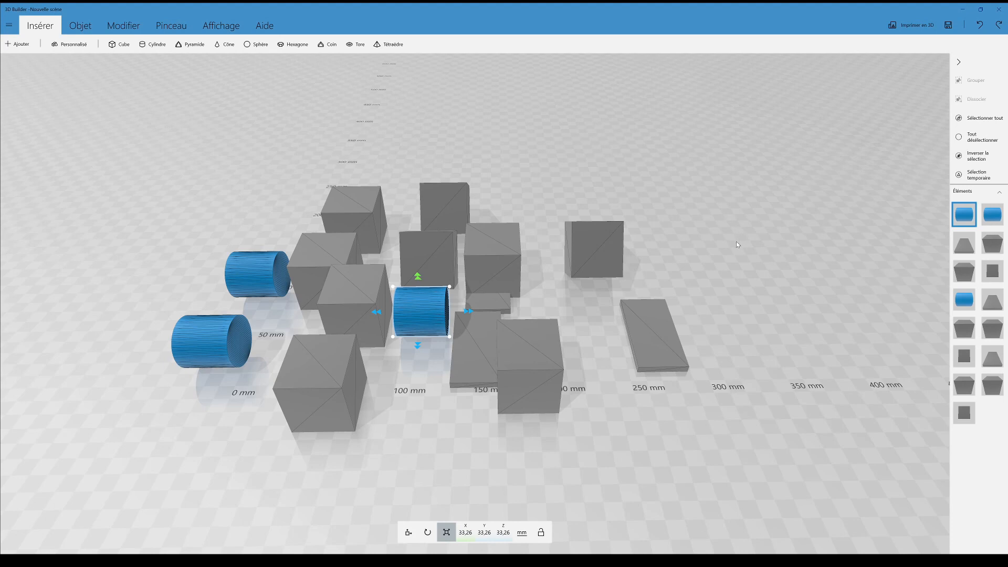
left_click_drag(737, 241, 731, 241)
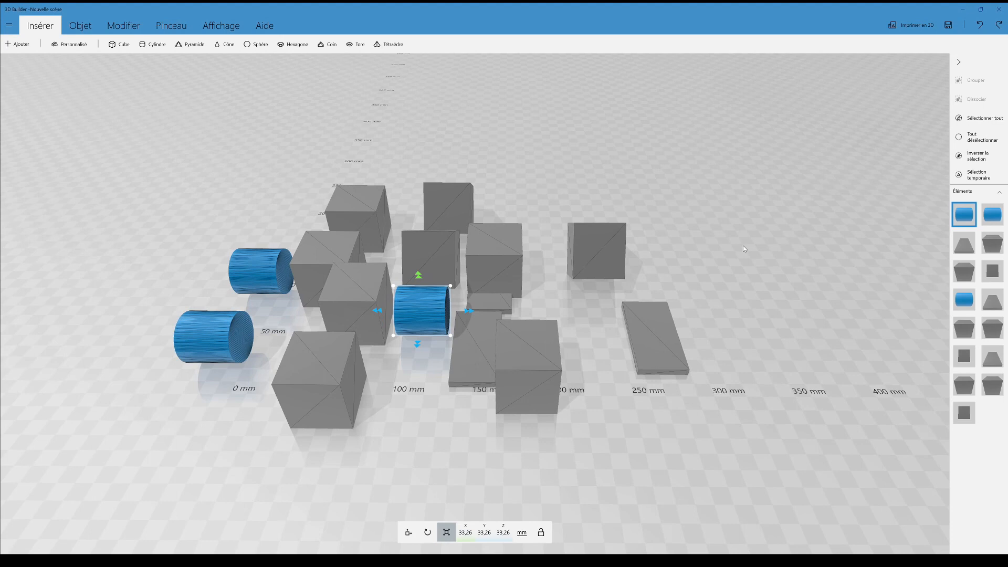
- Move the middle blue cylinder and a nearby grey cube to the front so the cylinder protrudes from the cube's right side
middle_click_drag(701, 256, 513, 243)
left_click(506, 244)
left_click(420, 354)
left_click_drag(418, 350, 499, 351)
left_click(336, 313)
left_click_drag(336, 313, 553, 378)
left_click_drag(619, 391, 471, 318)
scroll(451, 313, "up", 4)
left_click_drag(341, 372, 609, 336)
- Move the front cube and blue cylinder together to the left, and move the neighbouring flat slab toward the back
left_click(504, 322, "ctrl")
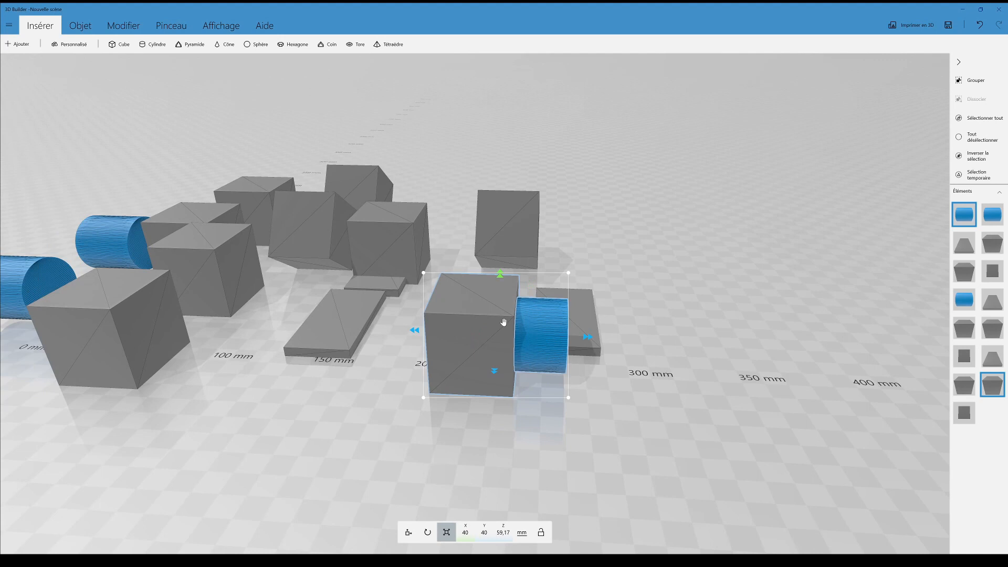
left_click_drag(528, 339, 490, 340)
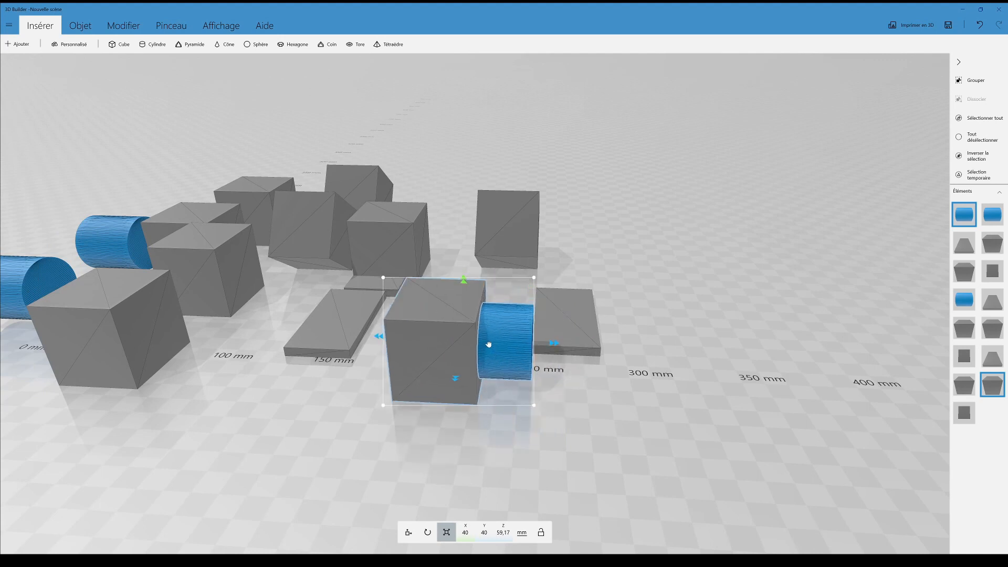
left_click_drag(574, 322, 597, 254)
- Group the blue cylinder with the adjoining front cube and shift the group slightly to the right
left_click(522, 349)
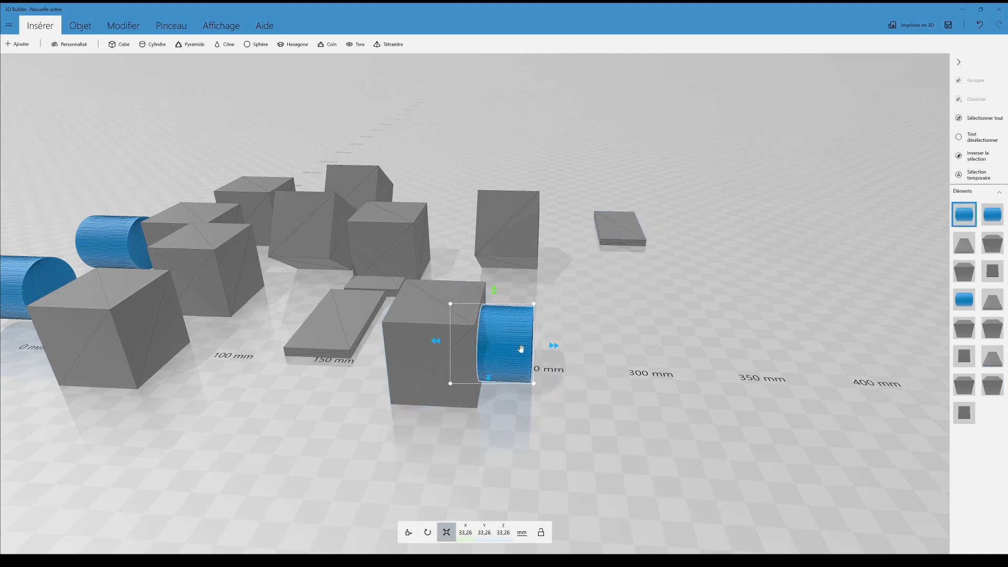
left_click(467, 333, "ctrl")
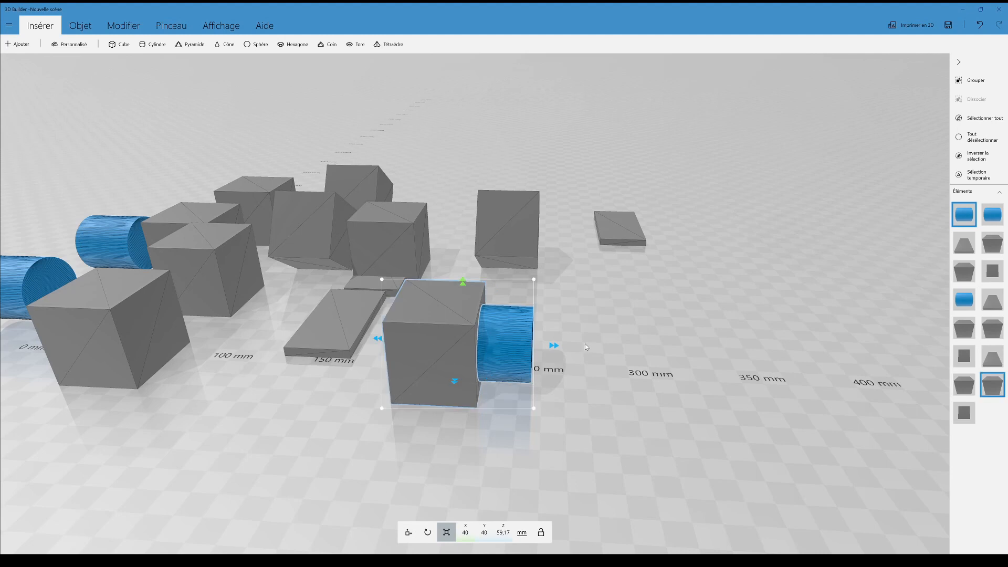
left_click_drag(586, 344, 533, 368)
left_click_drag(447, 333, 505, 326)
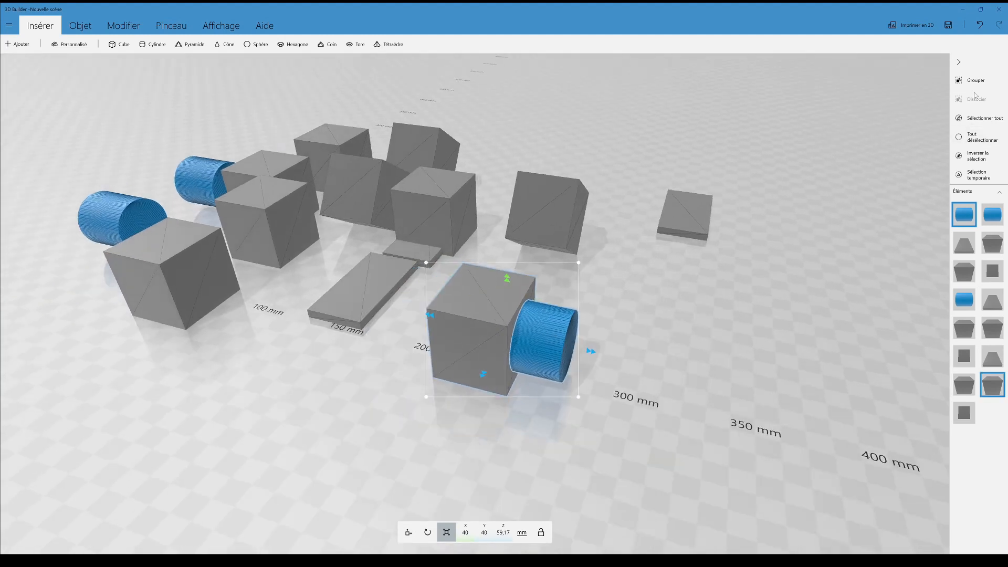
left_click(976, 80)
left_click_drag(742, 292, 697, 289)
left_click_drag(546, 319, 584, 306)
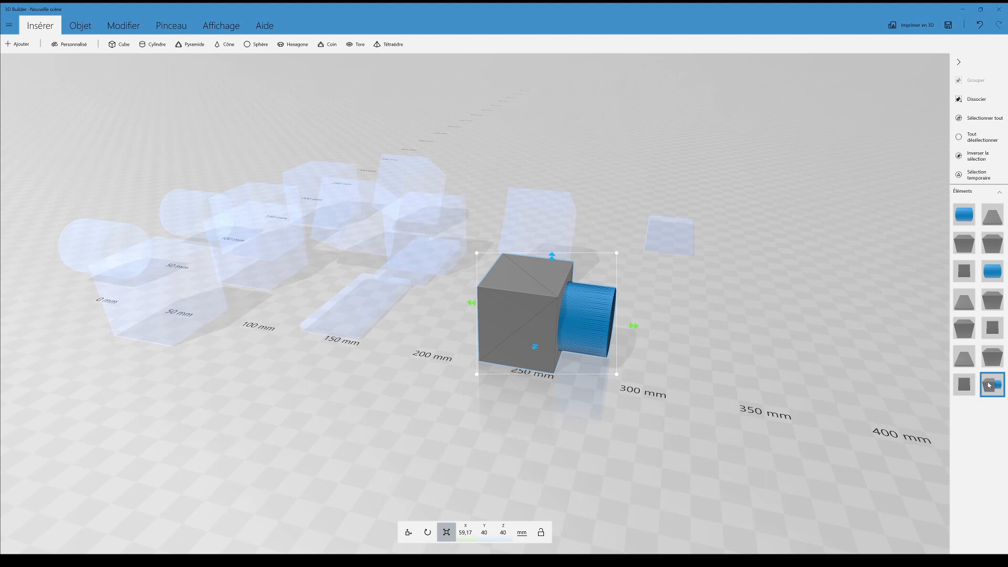
left_click_drag(685, 350, 714, 354)
- Ungroup the cube and cylinder, and push the cylinder deeper into the cube so both together span about 51.67 mm
left_click(976, 98)
left_click_drag(878, 198, 798, 375)
left_click(605, 325)
left_click_drag(608, 328, 578, 315)
left_click_drag(704, 342, 450, 335)
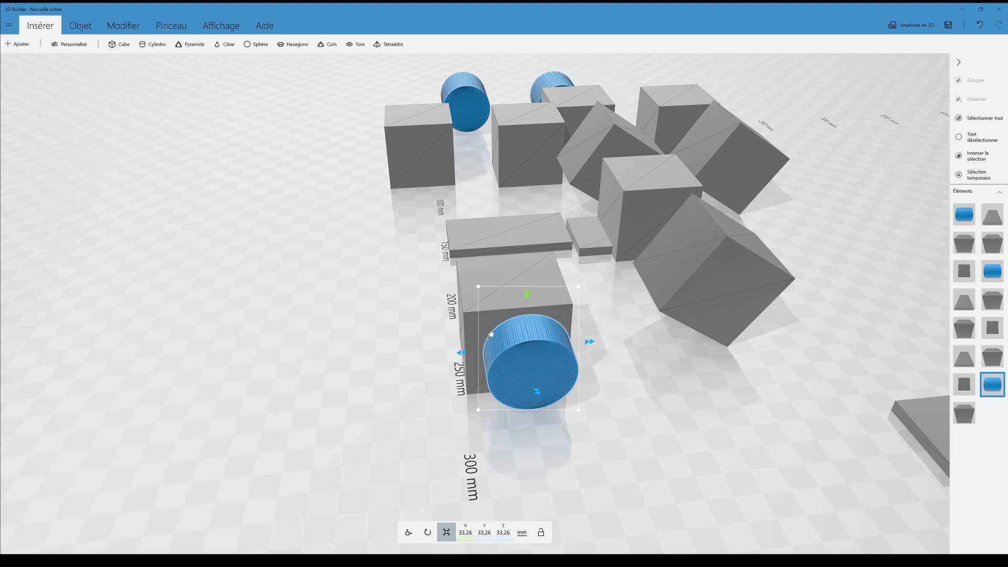
left_click_drag(523, 343, 515, 345)
right_click_drag(516, 345, 631, 331)
left_click(525, 304, "ctrl")
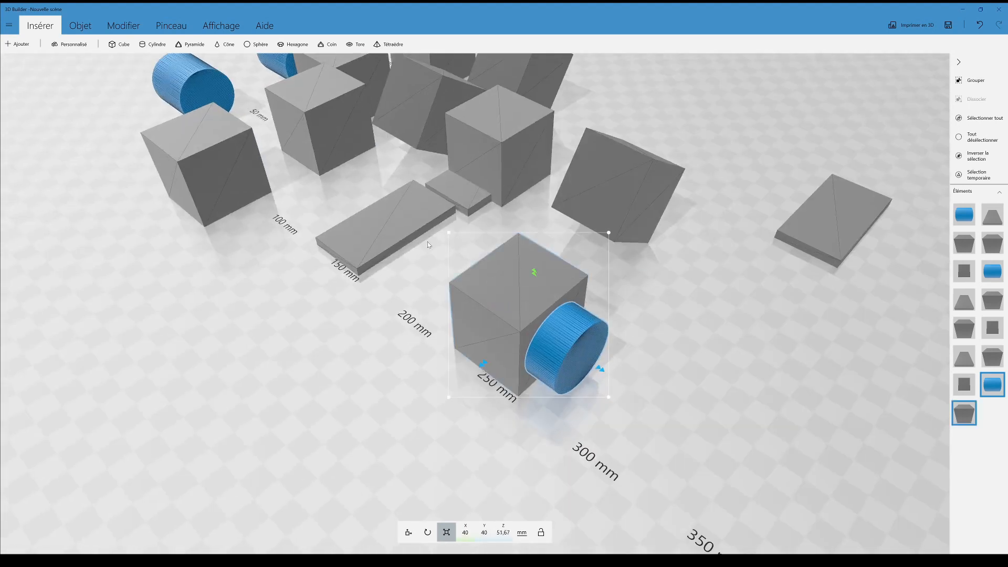
- Look through the editing commands for the one that merges the selected cube and cylinder
left_click(124, 27)
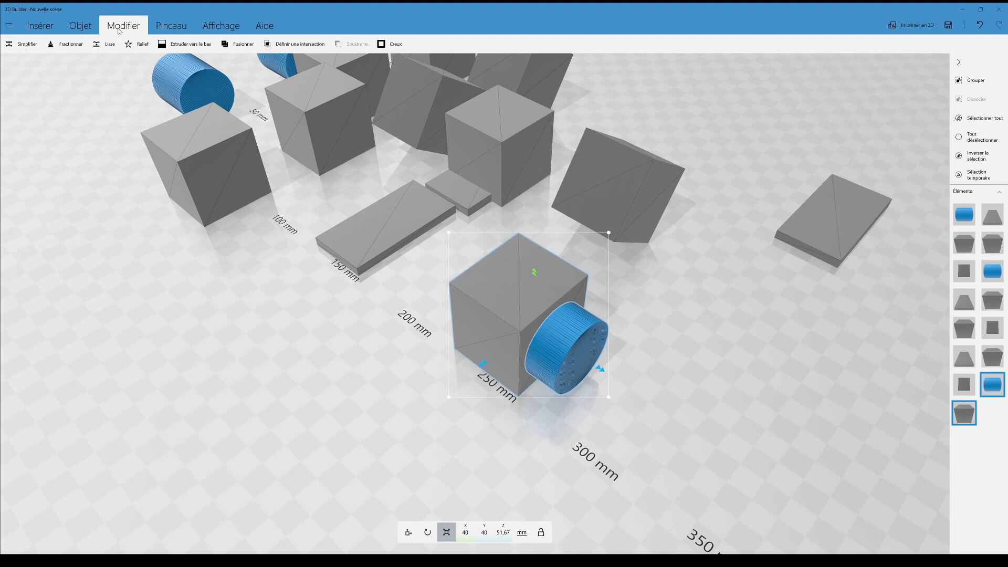
left_click(81, 25)
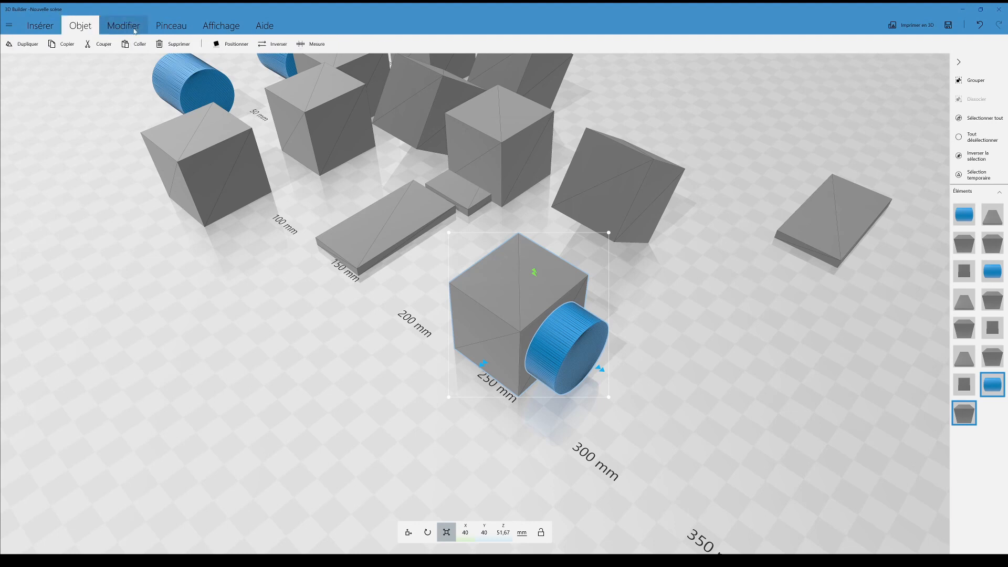
left_click(118, 29)
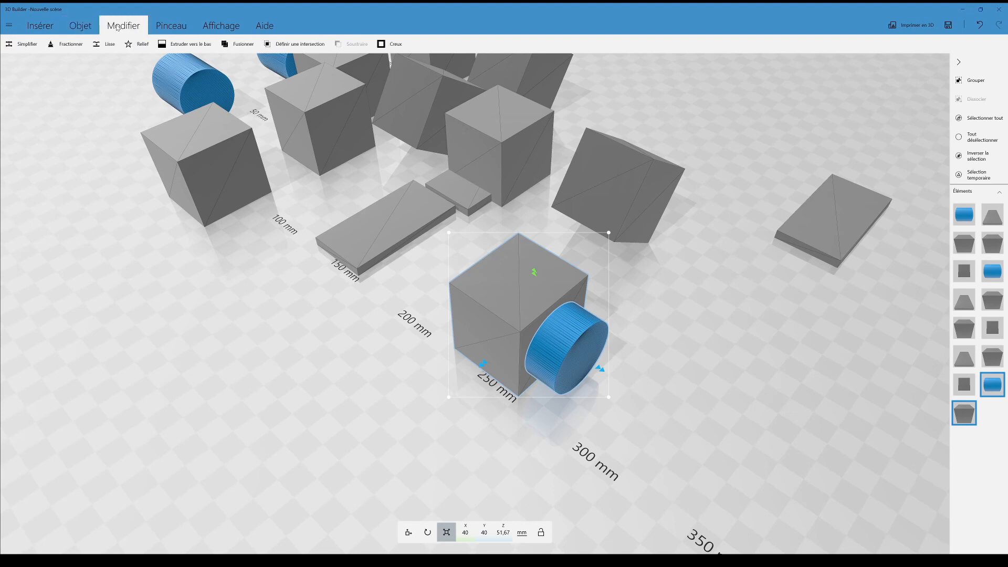
left_click(243, 44)
left_click_drag(395, 353, 673, 321)
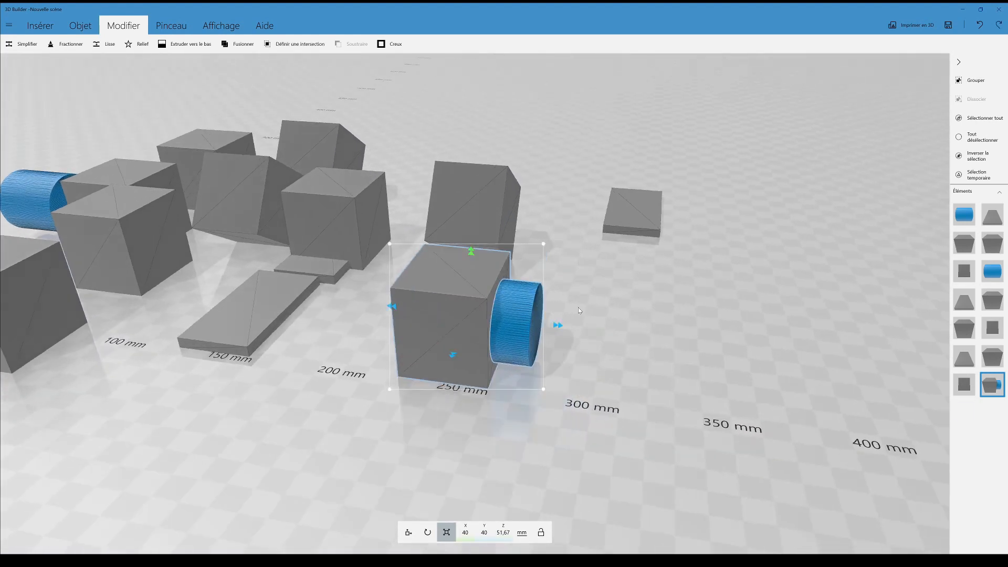
- Group the selected cube and cylinder, and ungroup them again
left_click(972, 82)
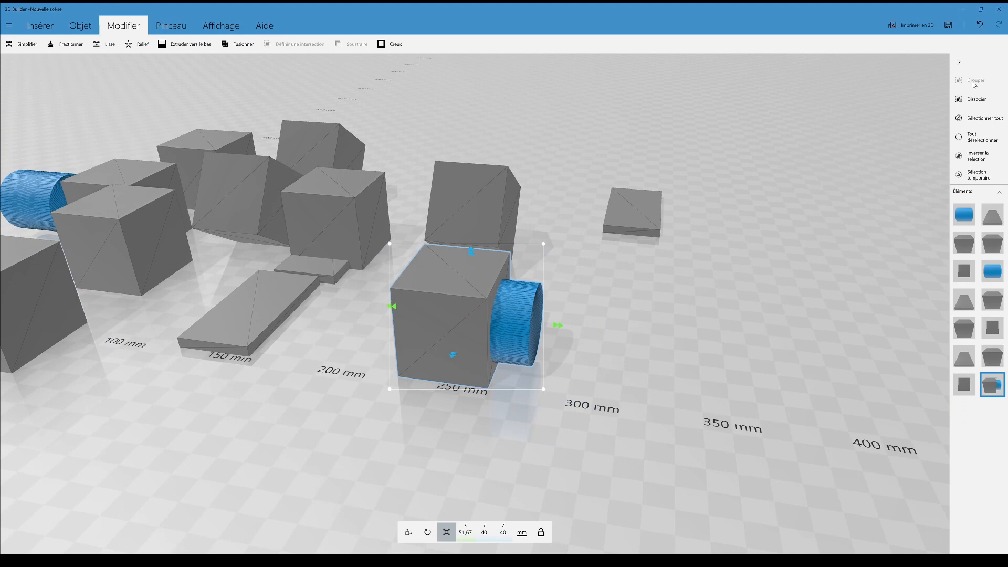
left_click_drag(669, 295, 685, 314)
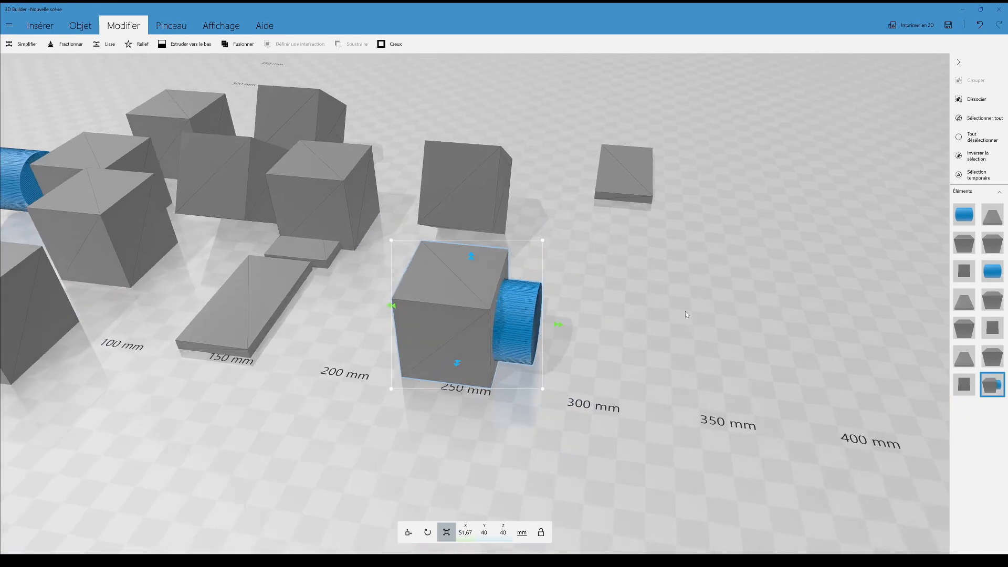
left_click(976, 98)
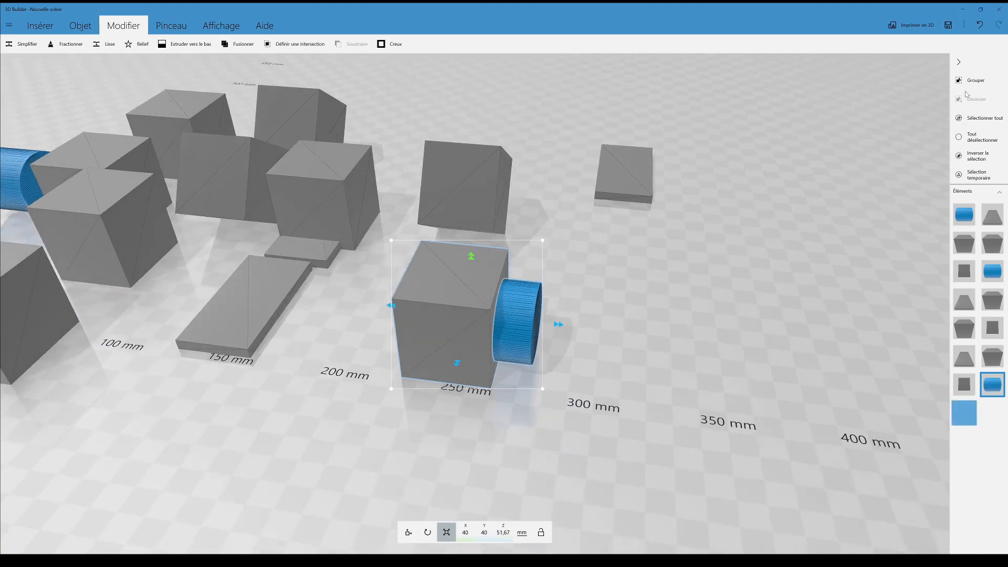
- Start splitting the selected cube and cylinder, and tilt the cutting plane to a roll of 122.58 degrees
left_click_drag(677, 272, 656, 271)
left_click_drag(648, 280, 631, 282)
right_click_drag(630, 281, 669, 310)
scroll(641, 278, "down", 1)
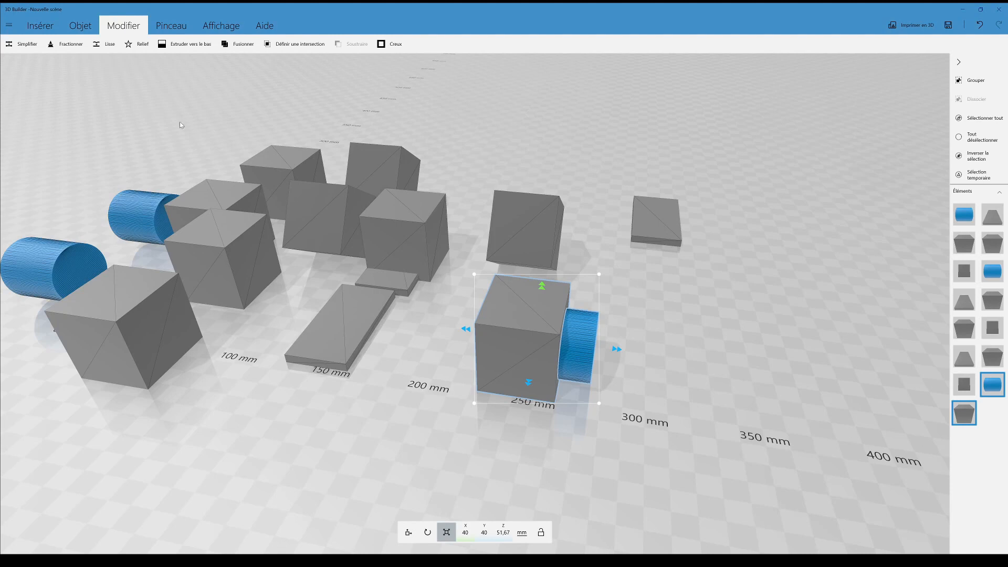
right_click_drag(386, 368, 411, 381)
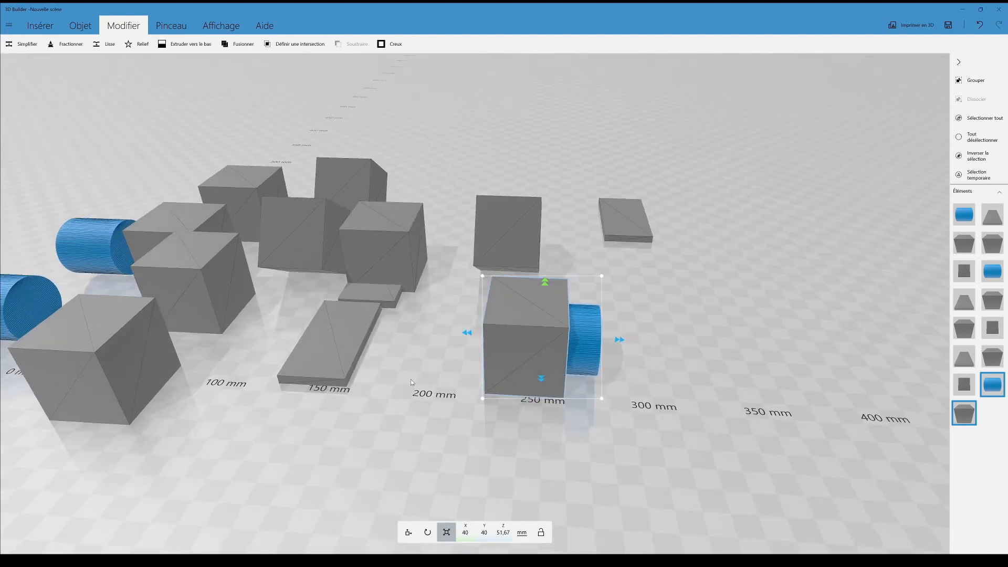
left_click(71, 44)
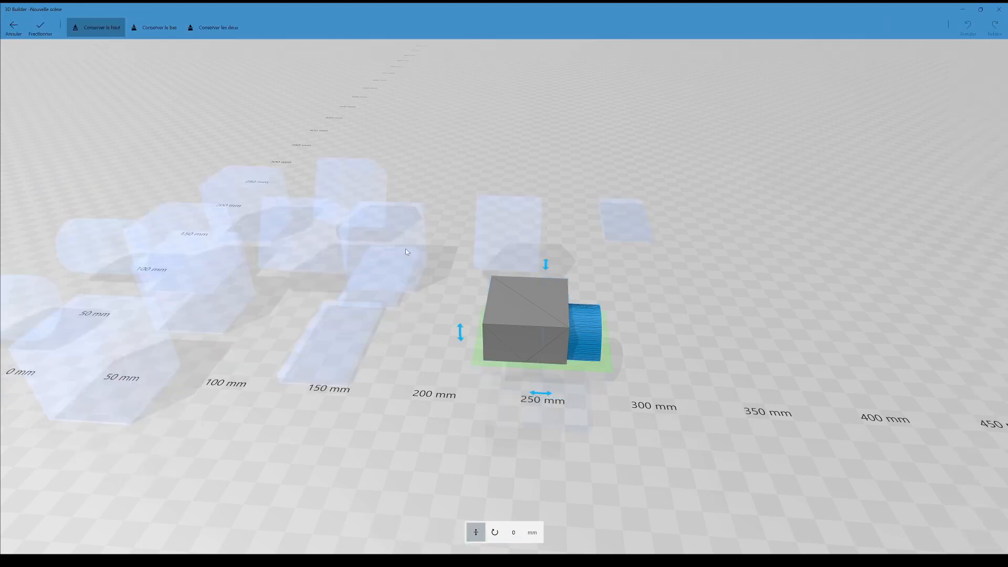
left_click_drag(521, 381, 576, 383)
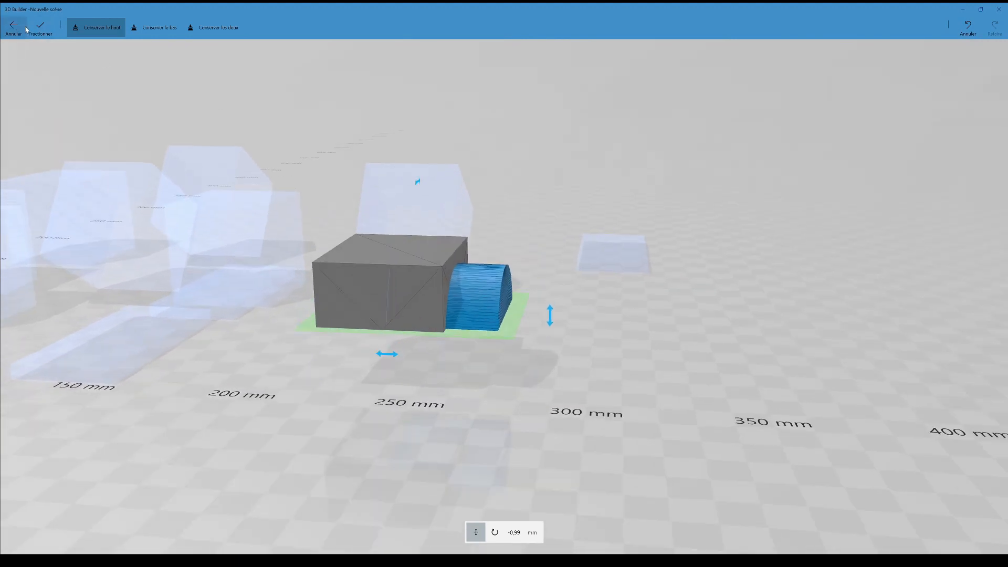
left_click_drag(579, 272, 513, 335)
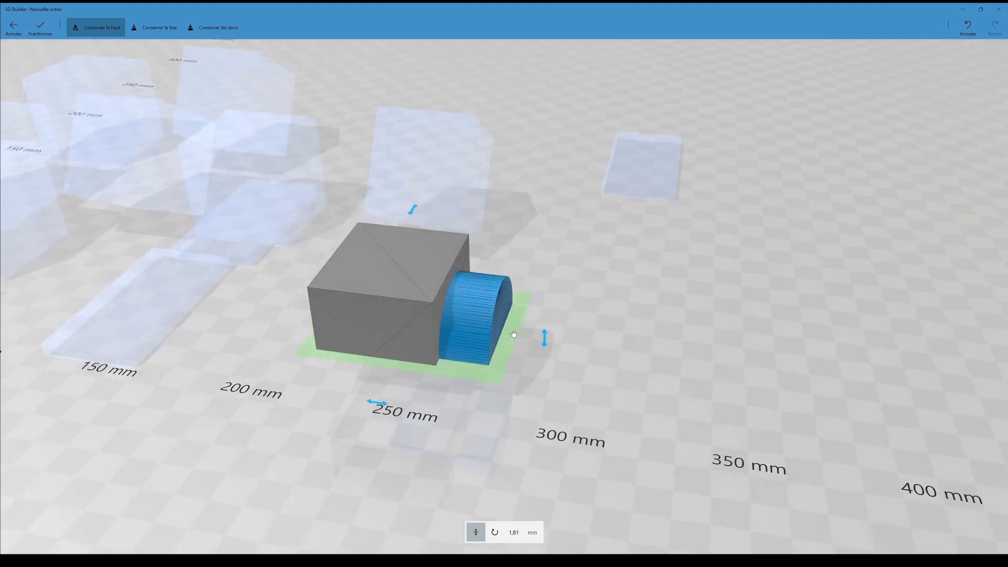
left_click_drag(413, 209, 369, 289)
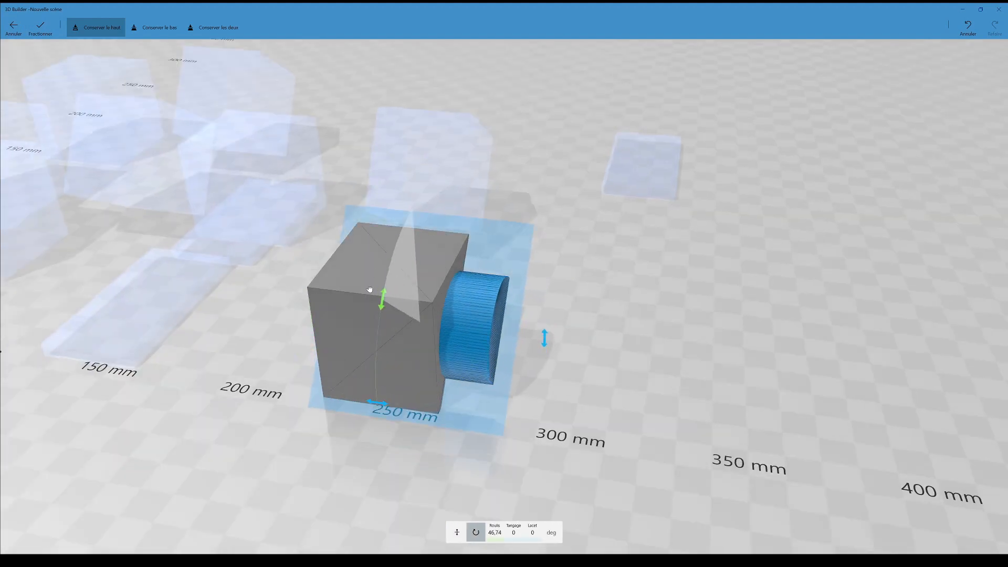
left_click_drag(698, 309, 633, 340)
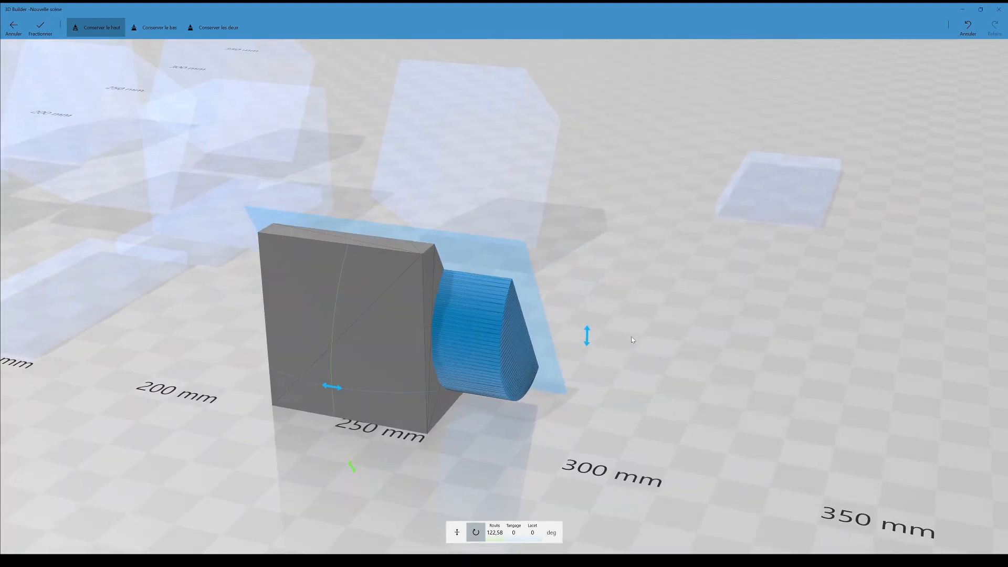
- Split the cube and cylinder along the tilted plane, keeping both the upper and lower parts
left_click(157, 32)
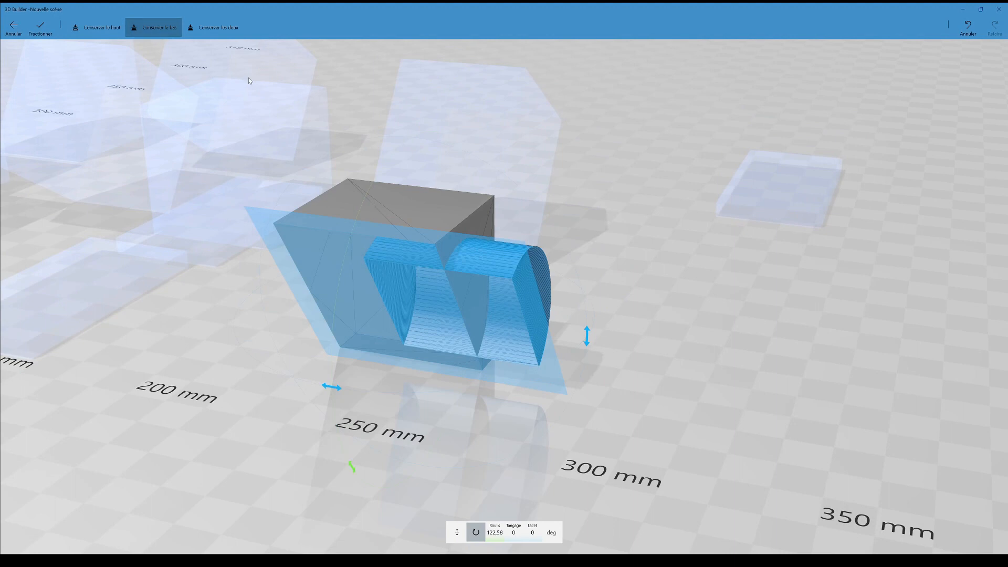
left_click_drag(249, 78, 258, 137)
left_click(205, 30)
left_click_drag(367, 221, 513, 243)
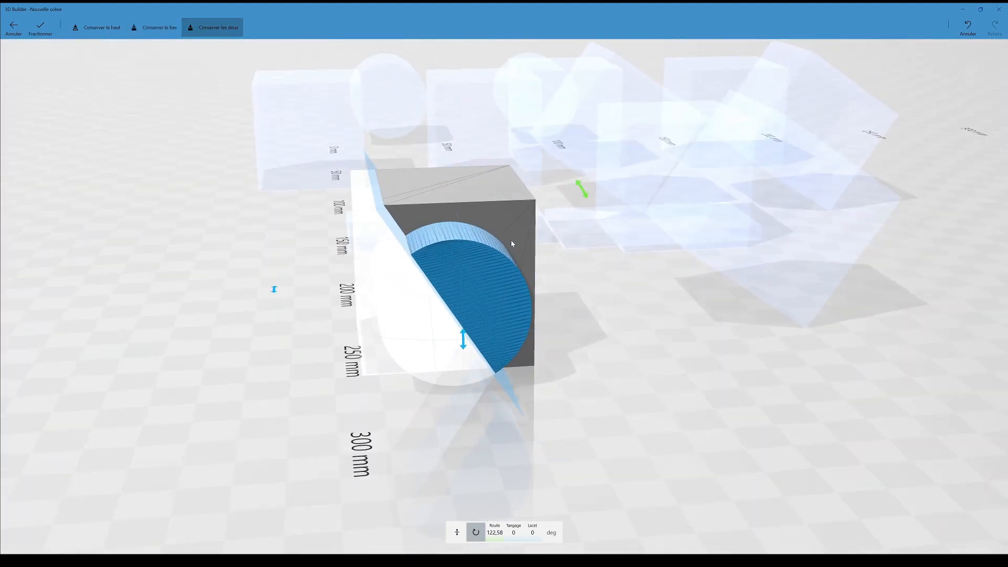
left_click(40, 27)
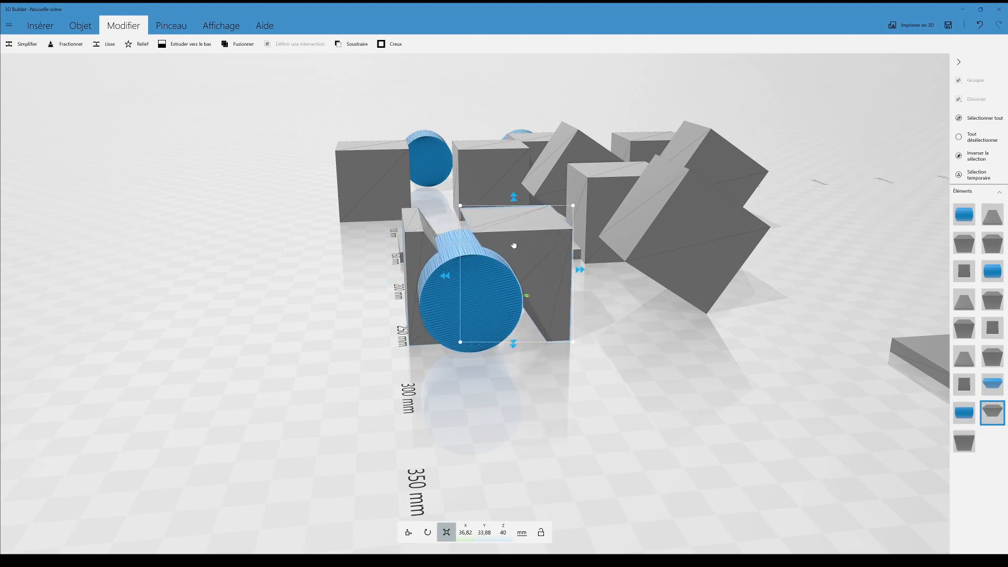
- Pull the rear gray part and the rear blue part of the split pair away from the front parts
left_click_drag(515, 245, 537, 244)
left_click(484, 263)
left_click_drag(485, 263, 535, 250)
right_click_drag(435, 242, 594, 223)
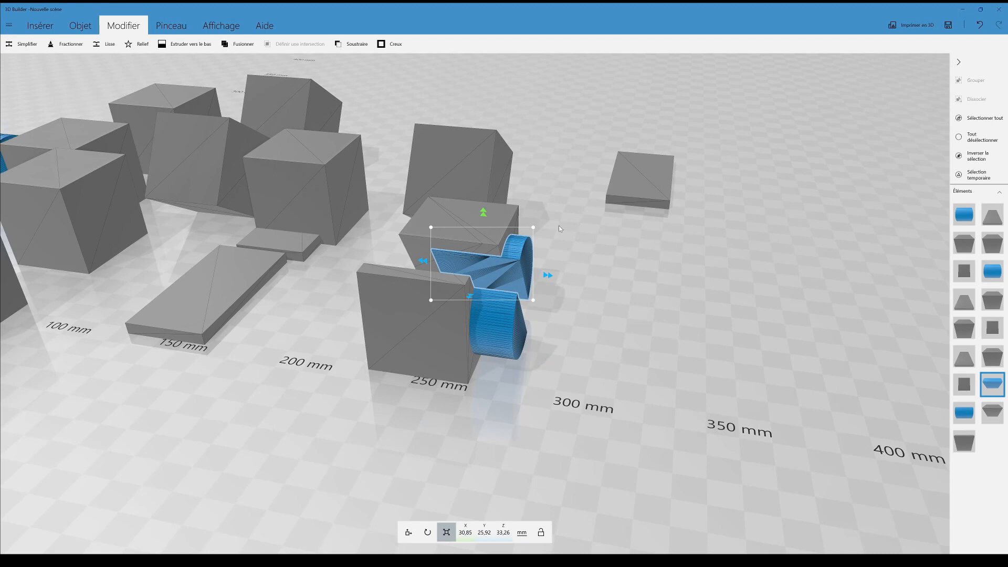
right_click_drag(569, 234, 537, 266)
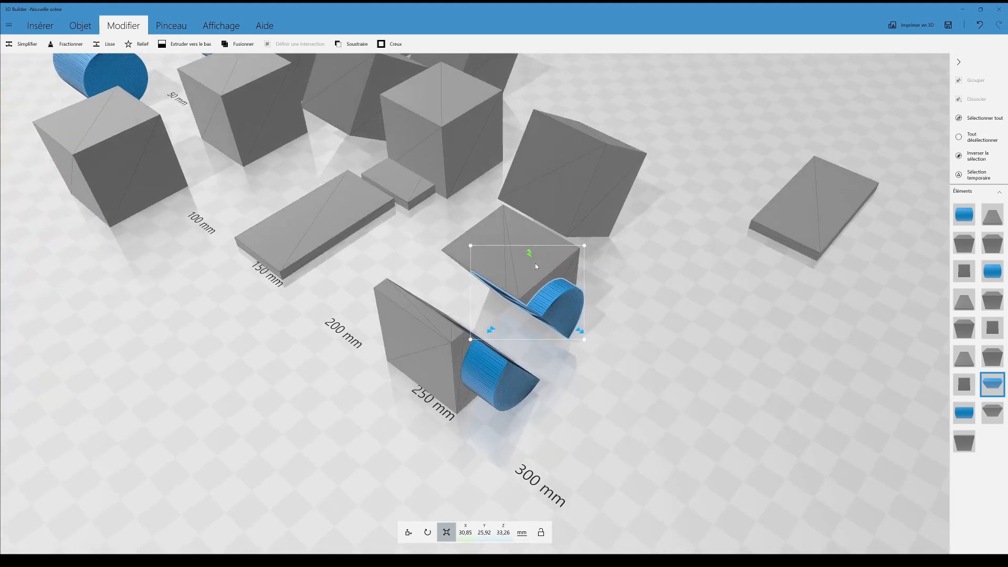
- Group the rear gray and blue parts and split the group crosswise with an upright plane, keeping both pieces
left_click(557, 257, "ctrl")
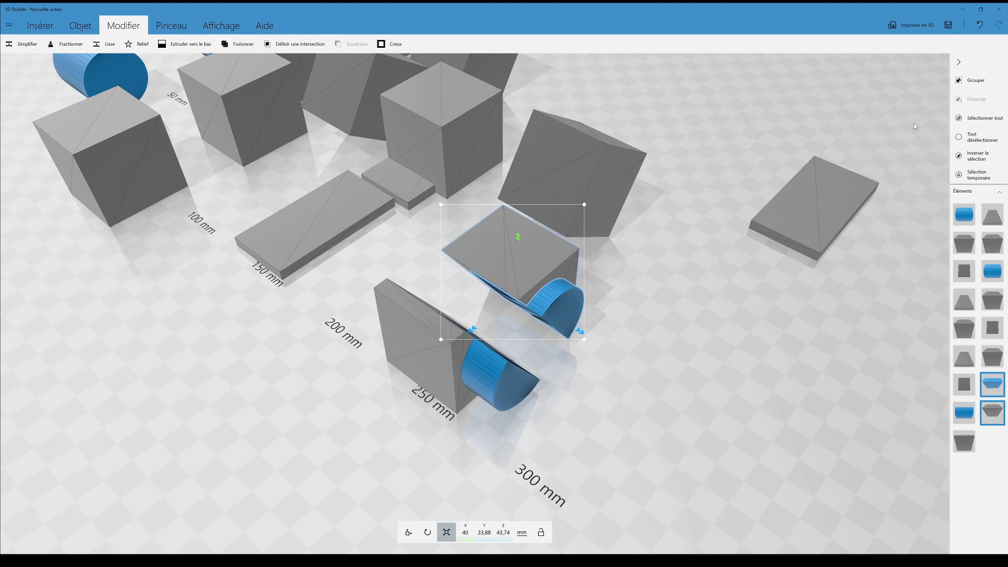
left_click(971, 84)
left_click(66, 43)
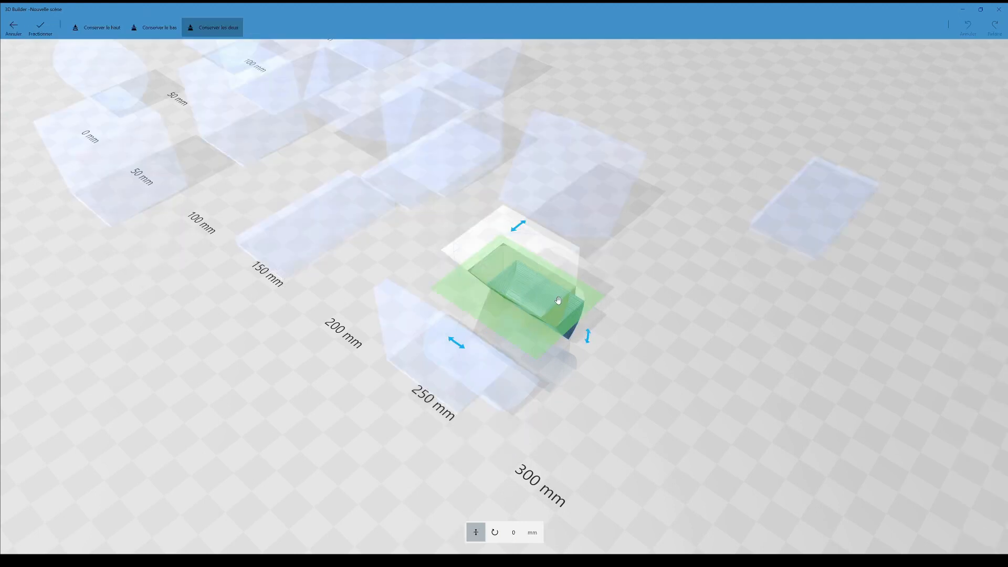
left_click_drag(589, 337, 621, 283)
left_click(47, 36)
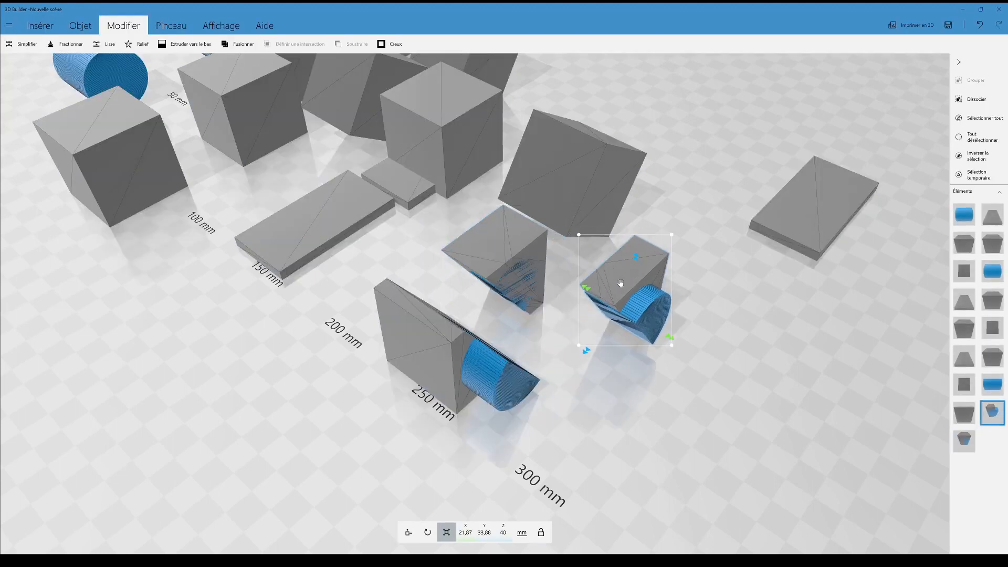
- Ungroup the newly separated piece and move its blue part away from its gray part
left_click(976, 99)
left_click_drag(646, 303, 699, 321)
right_click_drag(588, 361, 685, 336)
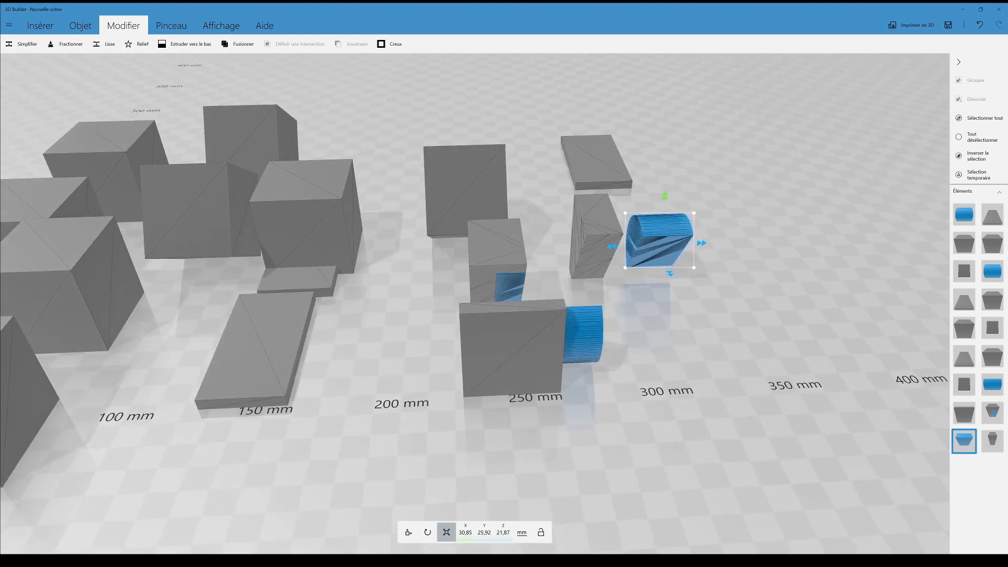
- Try the Simplify tool on the separate gray cube near the 400 mm mark
right_click_drag(345, 266, 226, 290)
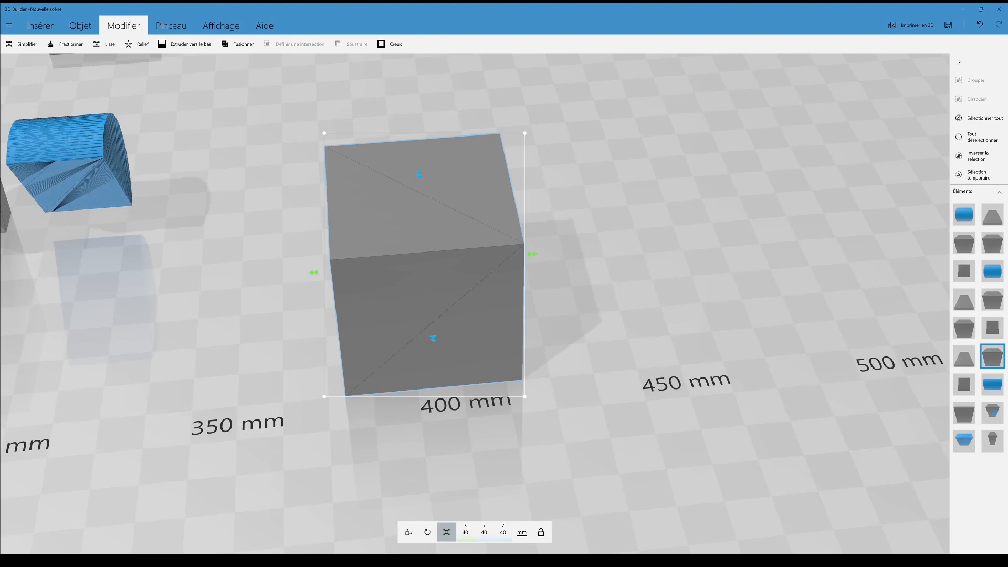
left_click_drag(679, 300, 648, 335)
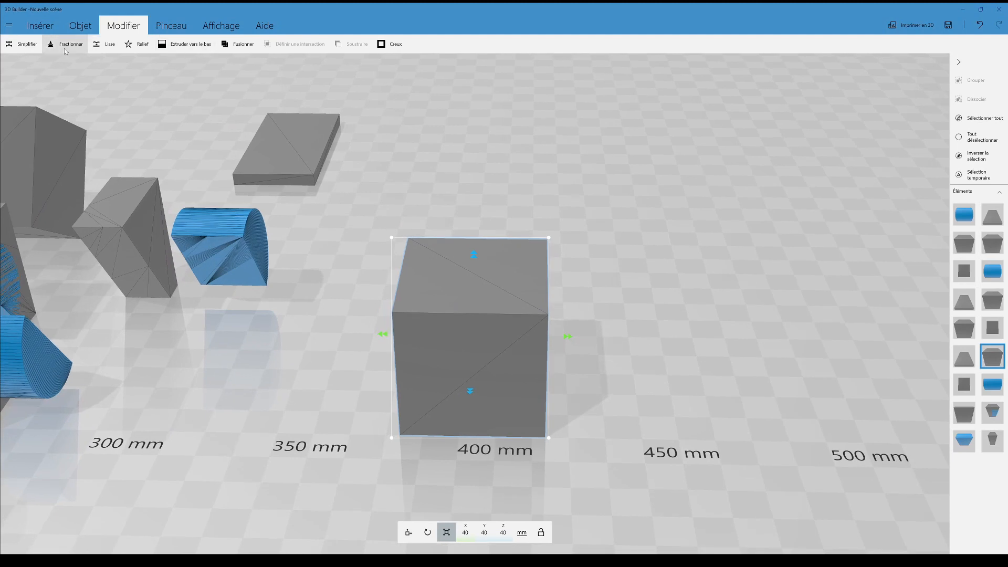
left_click(32, 46)
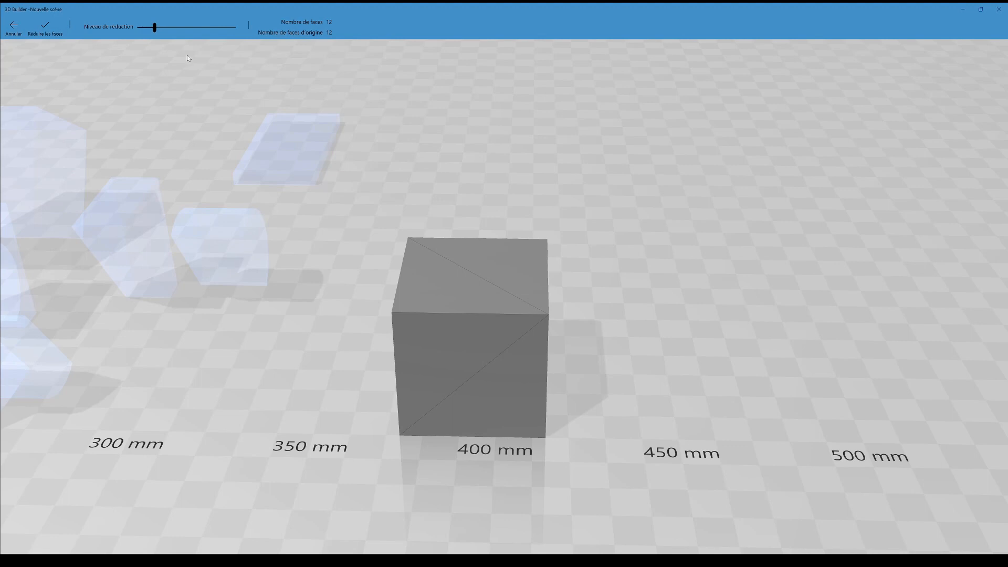
left_click_drag(187, 57, 260, 123)
left_click(14, 25)
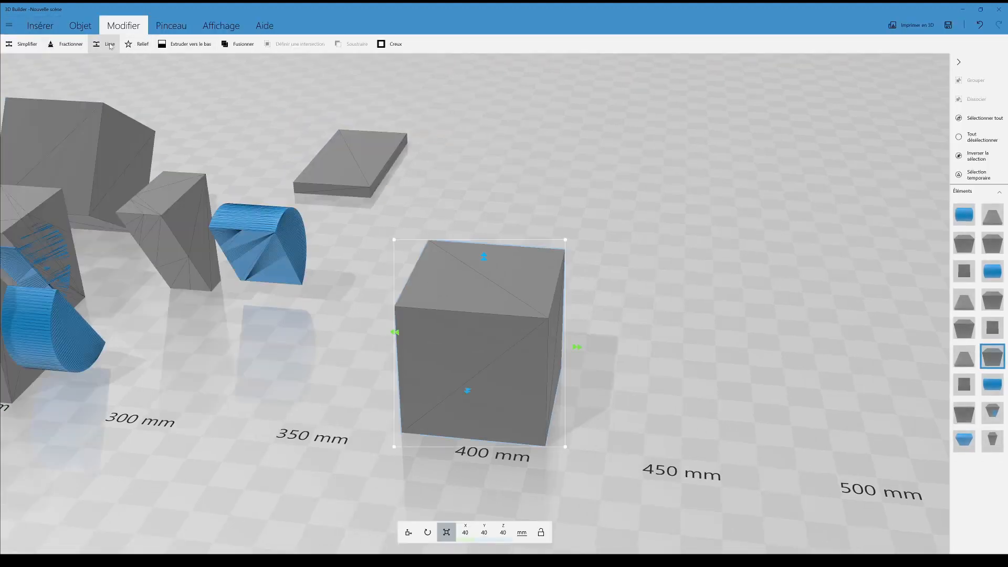
- Smooth the separate gray cube near the 400 mm mark at a low smoothing level
left_click(110, 44)
left_click_drag(205, 28, 166, 30)
left_click(37, 28)
- Duplicate the smoothed cube and place the copy beside it near the 350 mm mark
right_click_drag(584, 284, 485, 266)
key("ctrl+d")
right_click_drag(262, 280, 456, 229)
key("ctrl+z")
scroll(353, 253, "down", 3)
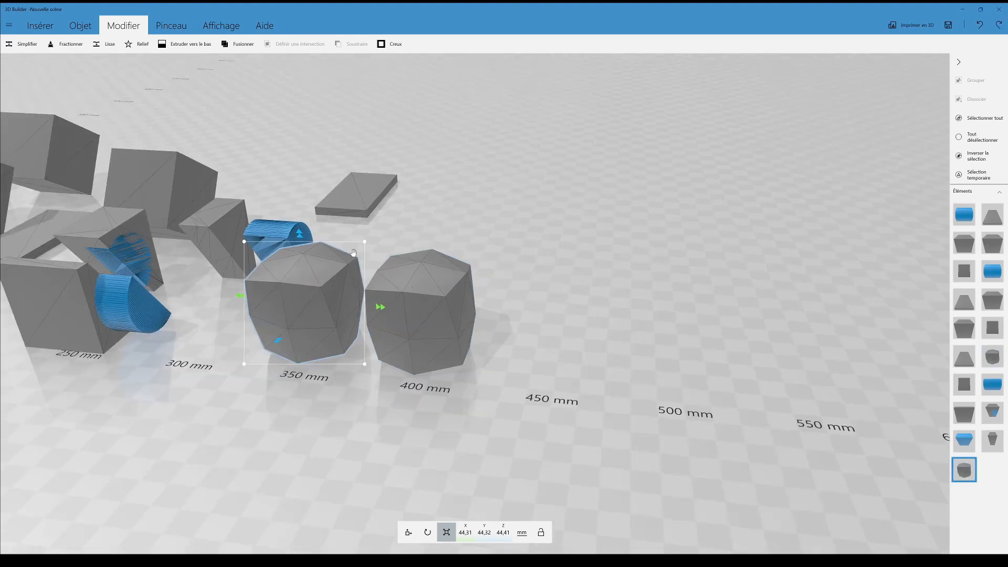
- Move a plain cube from the cluster to the free area beyond the smoothed cubes and reshape it to about 77.37 × 40 × 33.43 mm
right_click_drag(353, 253, 441, 317)
right_click_drag(246, 179, 336, 226)
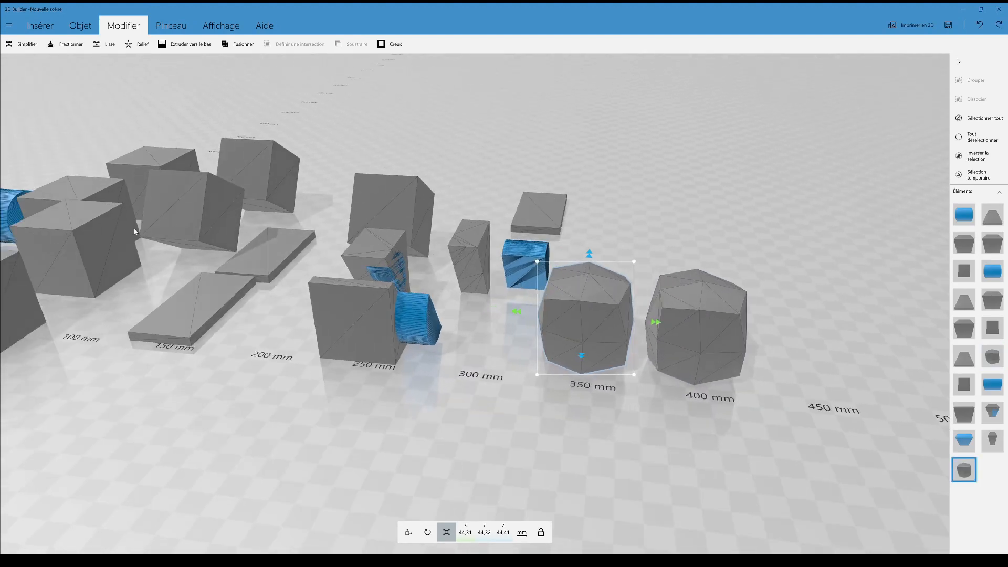
left_click_drag(79, 242, 816, 229)
right_click_drag(817, 229, 549, 250)
left_click_drag(572, 274, 637, 276)
left_click_drag(549, 217, 548, 246)
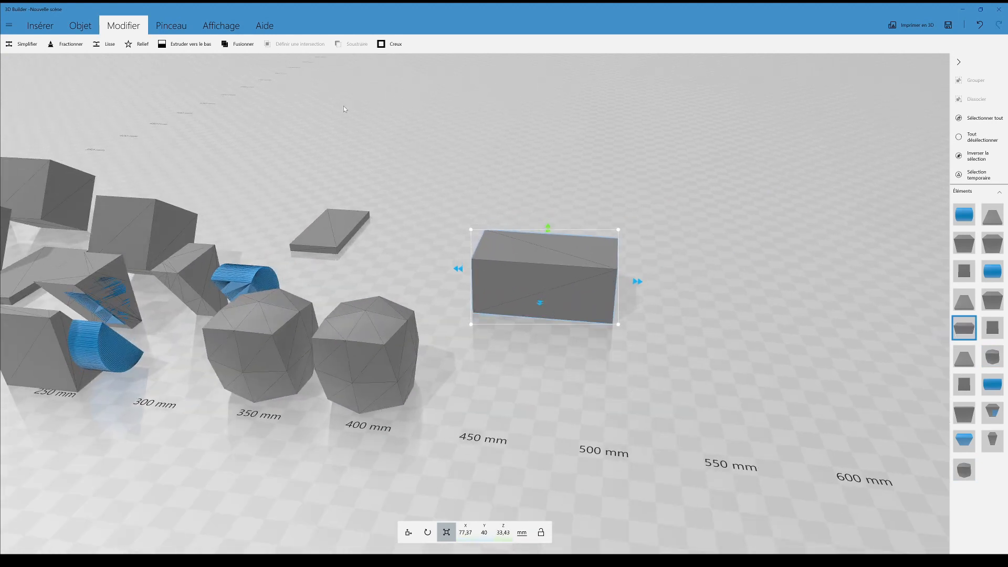
- Smooth the elongated block at a low smoothing level with smooth edges turned off
left_click(109, 44)
mouse_move(168, 29)
left_mouse_down()
mouse_move(150, 27)
mouse_move(158, 28)
left_mouse_up()
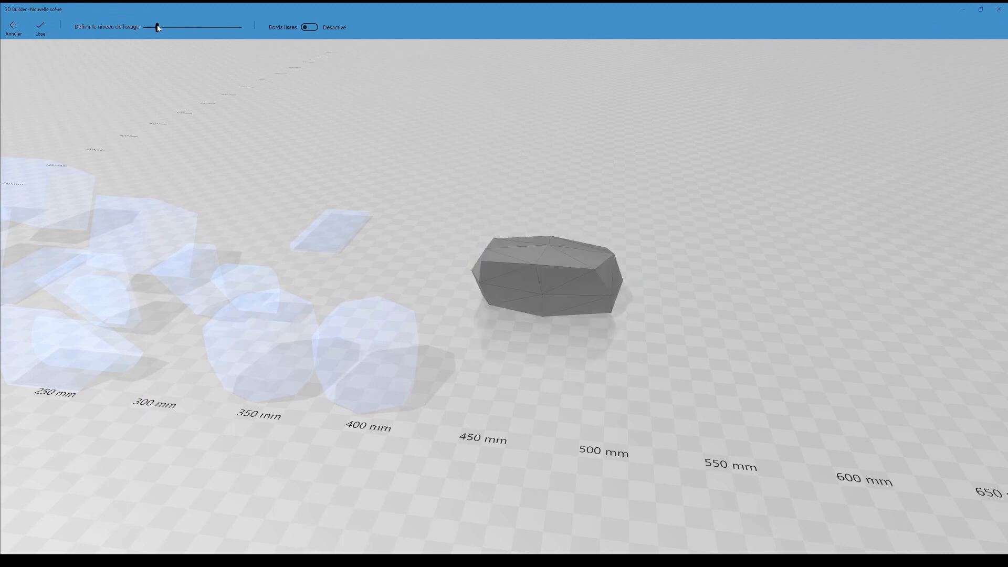
left_click(312, 27)
left_click(308, 29)
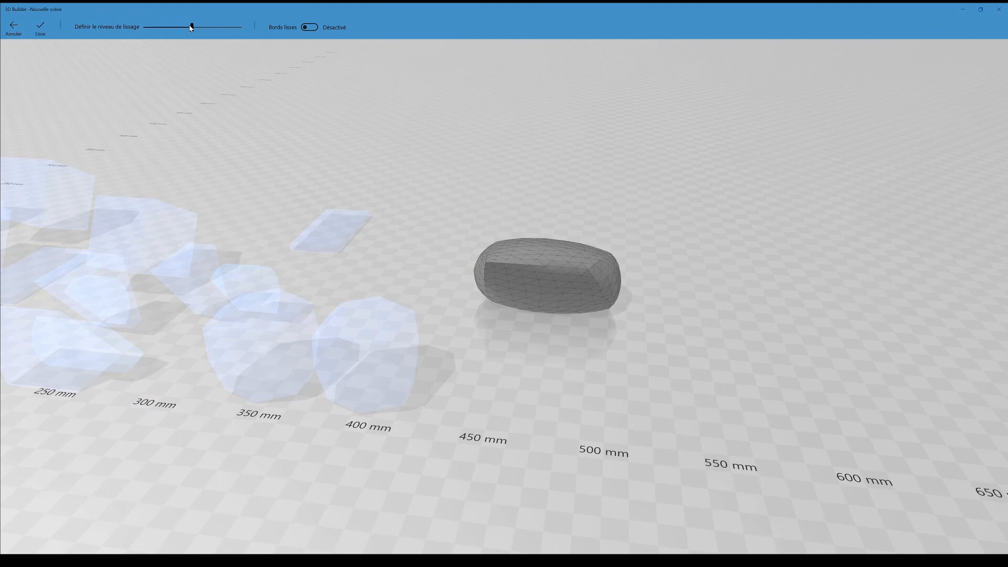
left_click_drag(159, 27, 153, 28)
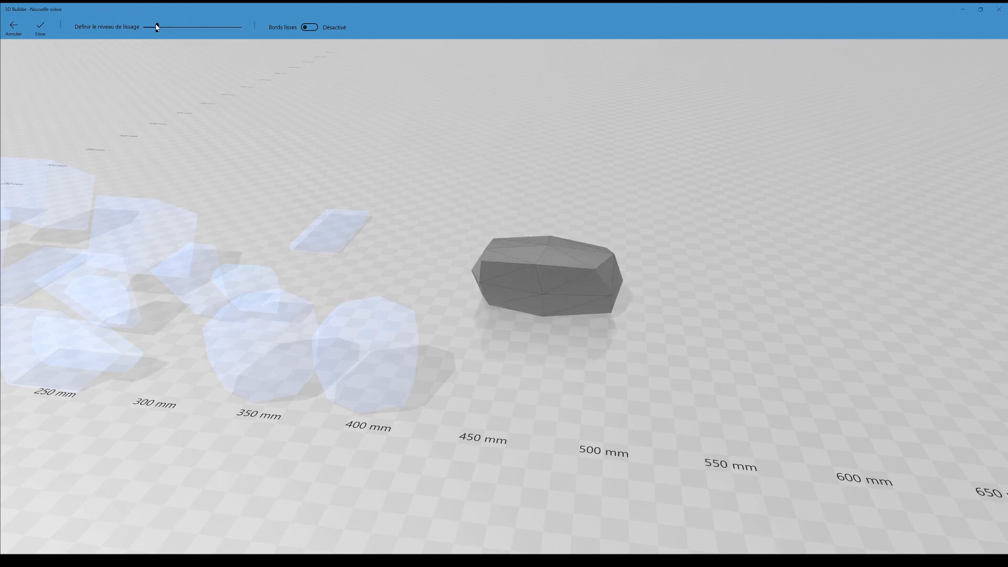
left_click(41, 26)
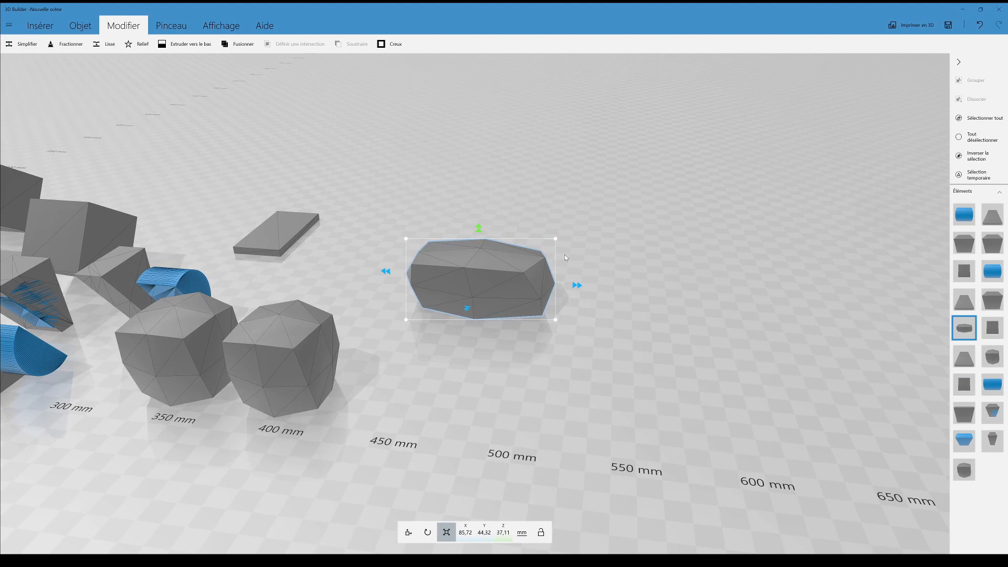
scroll(670, 260, "up", 4)
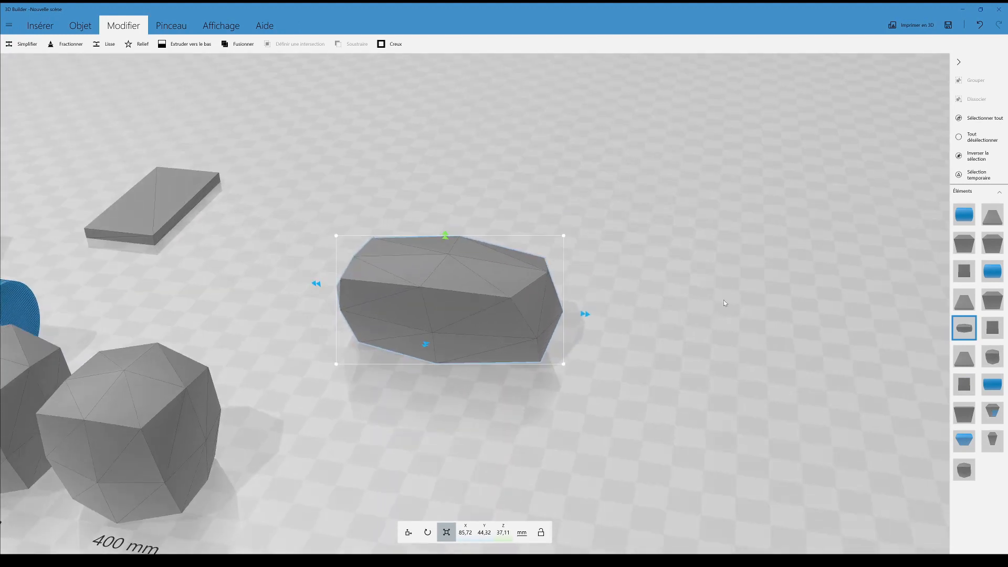
right_click_drag(724, 303, 673, 303)
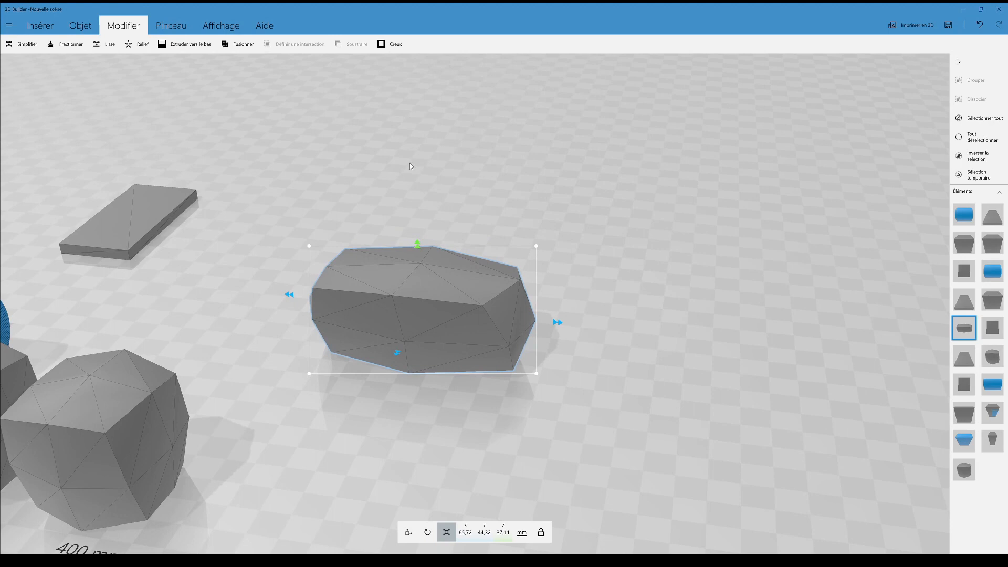
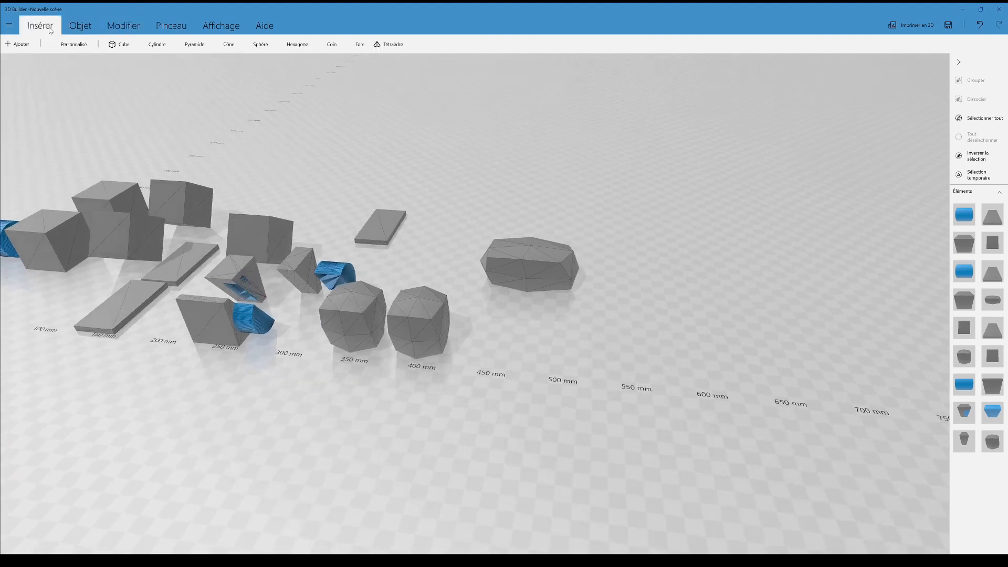
- Insert a green cube and enlarge it into a tall box of about 60.29 × 60.29 × 134.91 mm
left_click(124, 45)
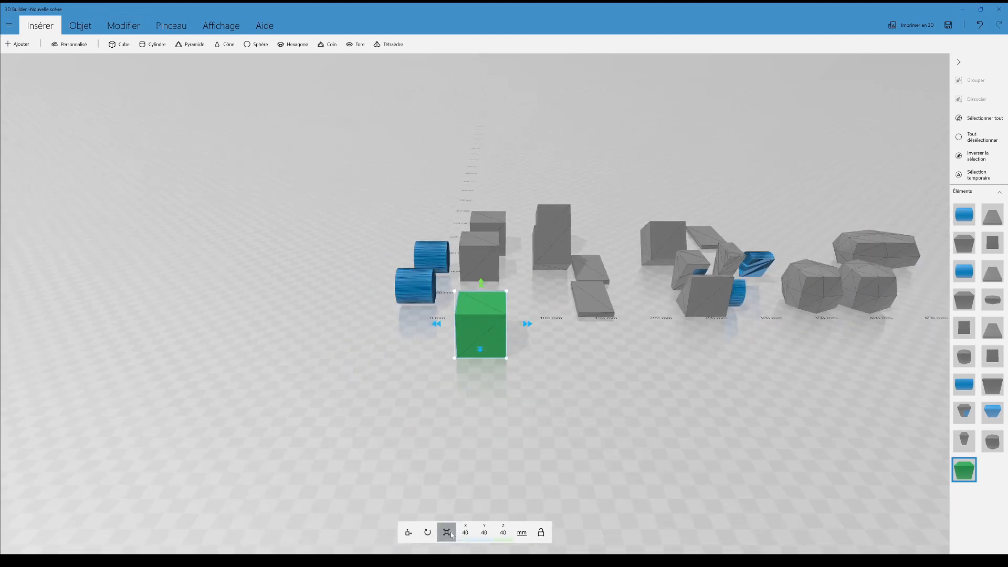
left_click_drag(507, 292, 528, 281)
left_click_drag(480, 260, 479, 163)
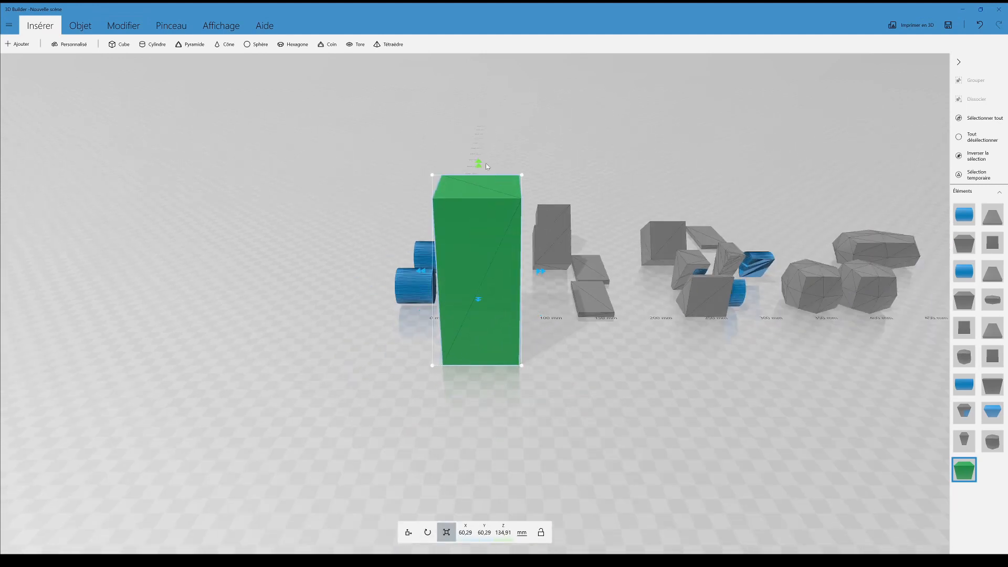
- Hollow the tall green box from its top by subtracting a narrower, raised duplicate of it
key("ctrl+d")
left_click_drag(394, 277, 492, 271)
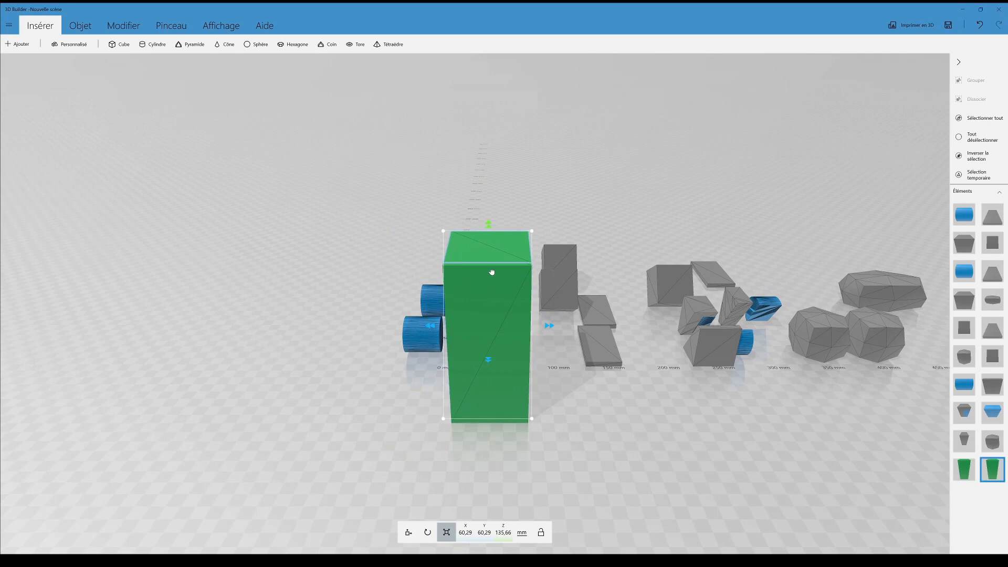
left_click_drag(491, 231, 530, 195)
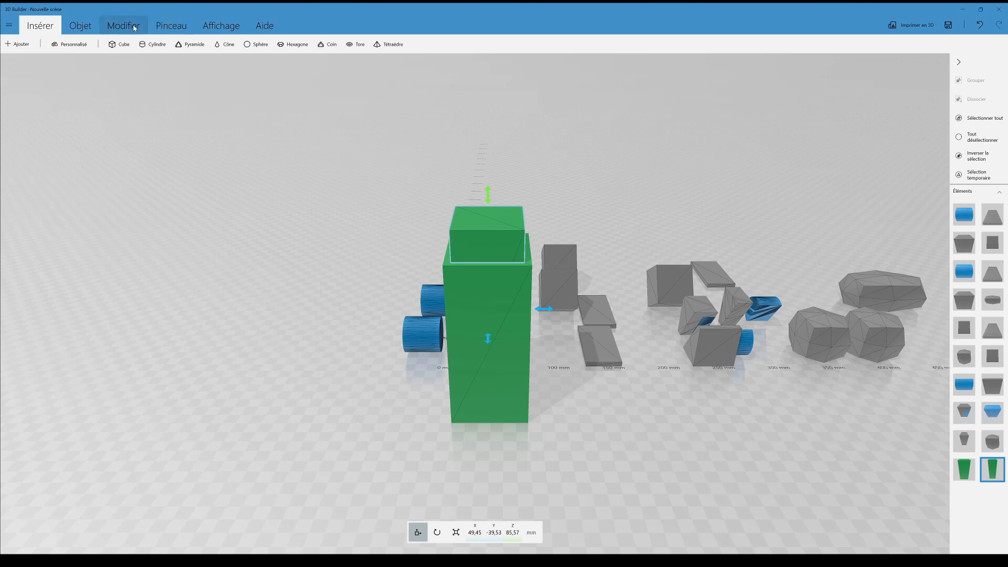
left_click_drag(598, 257, 597, 284)
left_click_drag(475, 264, 497, 401)
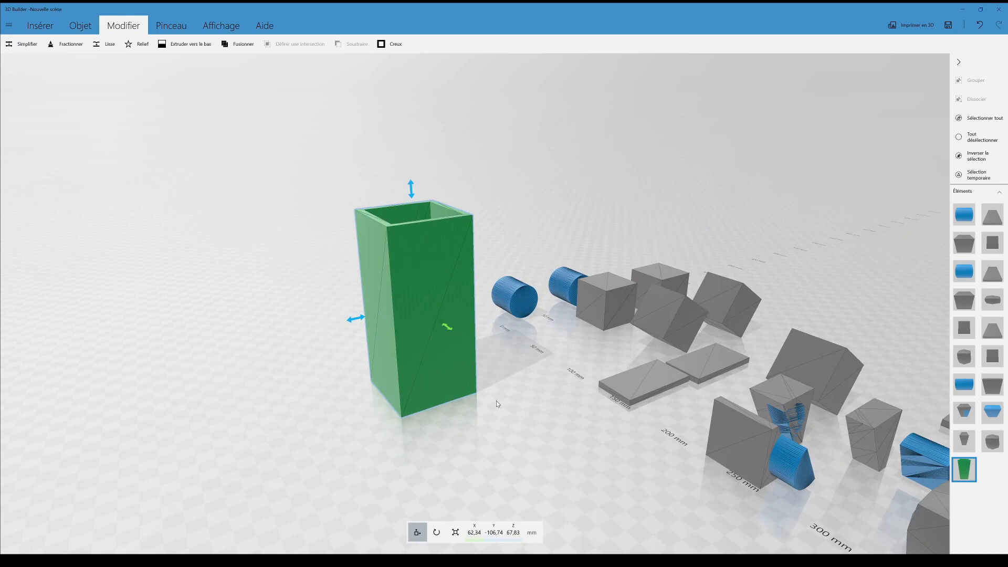
- Start a relief of the text ESKICE in Showcard Gothic on the tall green box, using planar projection on one side face
left_click_drag(603, 402, 569, 436)
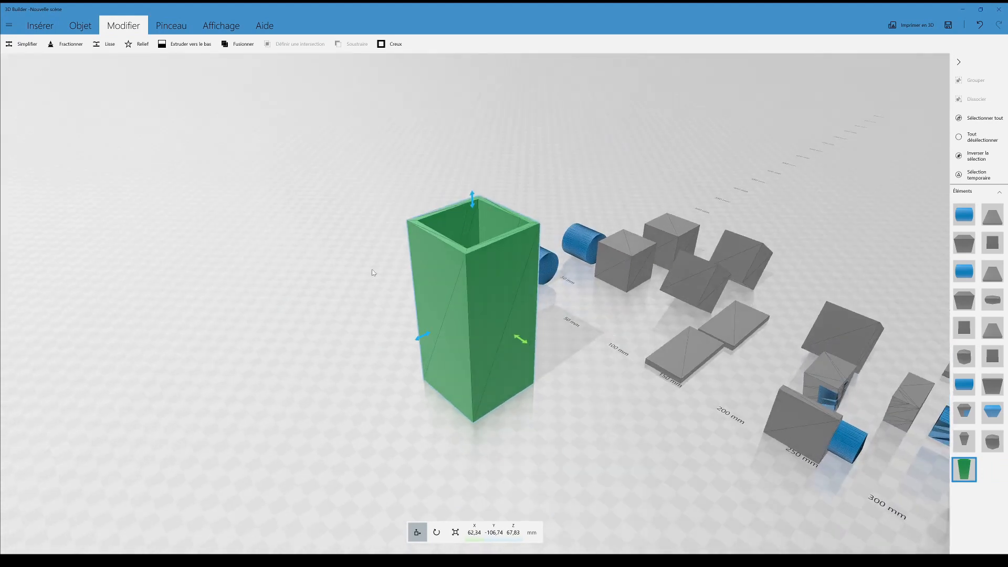
left_click(137, 44)
left_click_drag(227, 190, 420, 174)
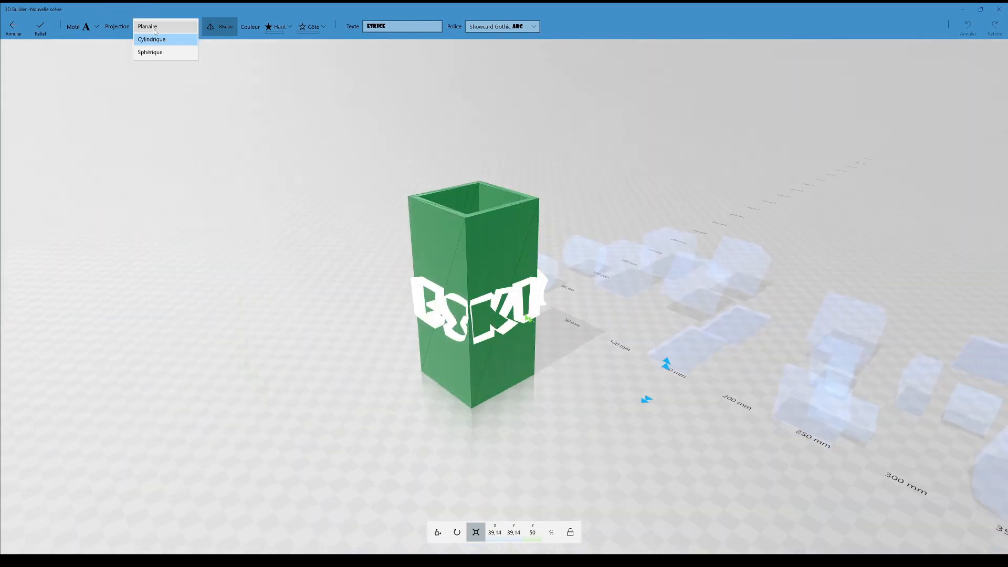
left_click(156, 30)
scroll(526, 360, "up", 3)
left_click_drag(527, 360, 577, 361)
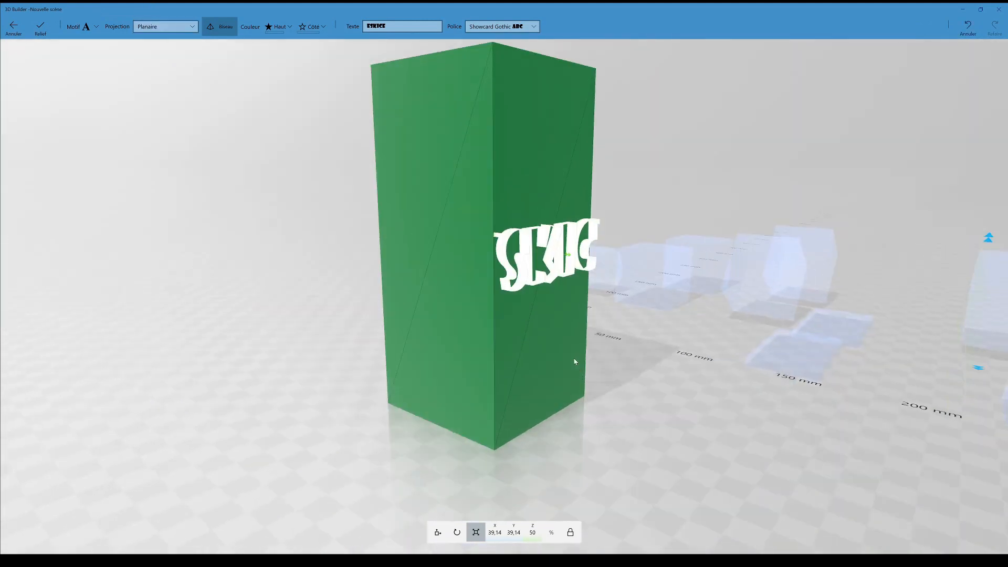
scroll(589, 354, "down", 3)
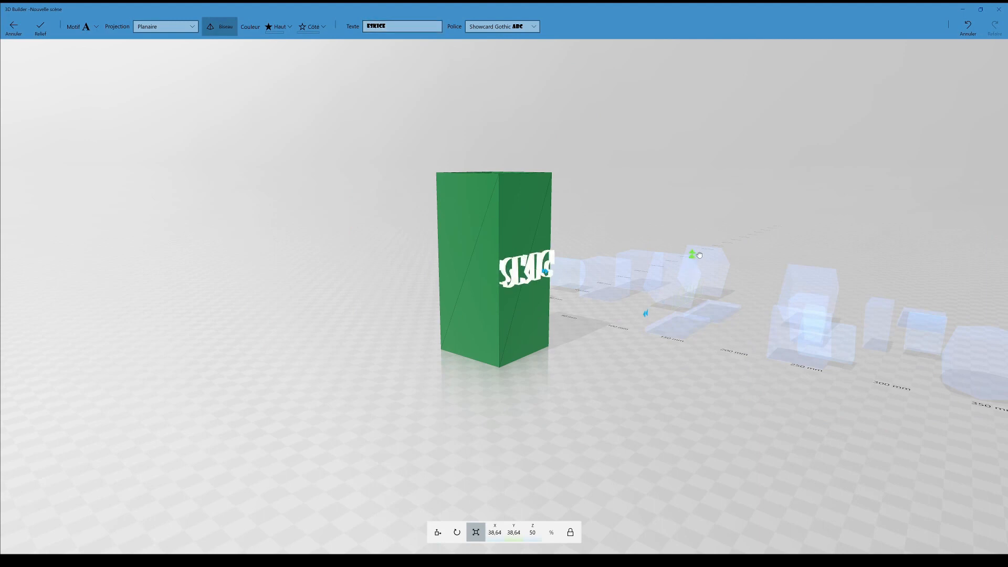
right_click_drag(394, 200, 384, 244)
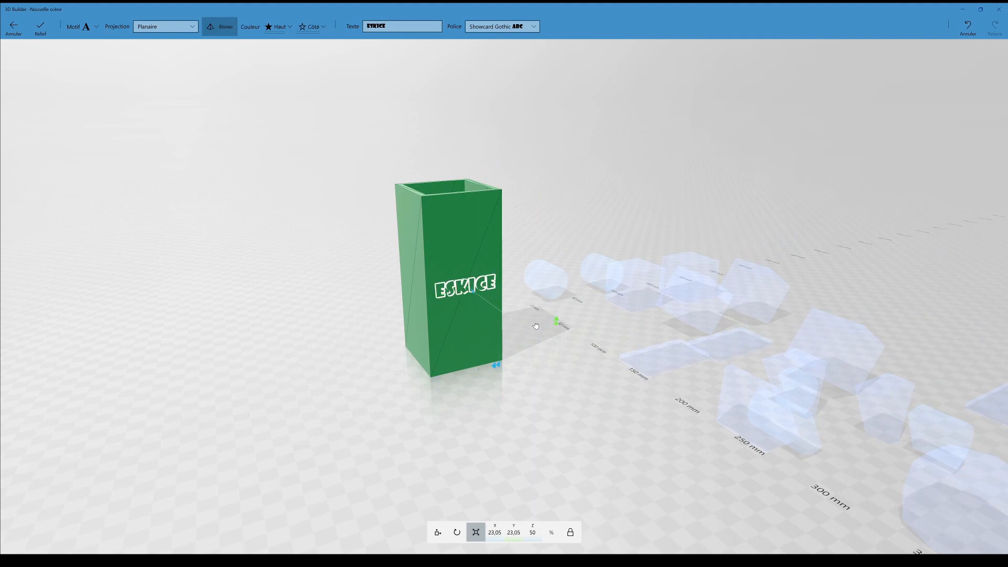
- Change the relief text's font to SimSun-ExtB, enlarge it to 47.98 % and wrap it around the box with cylindrical projection
left_click(489, 29)
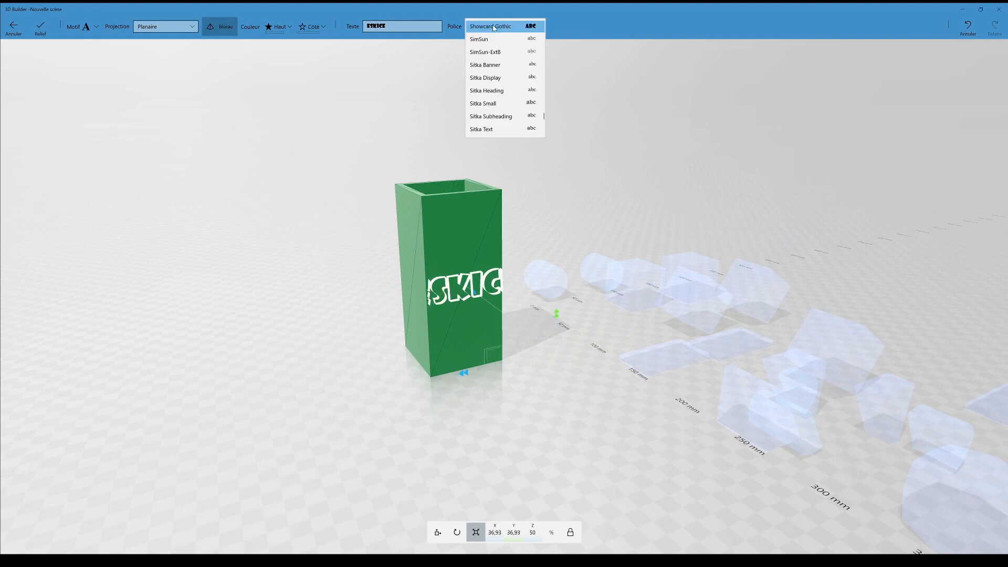
left_click(485, 52)
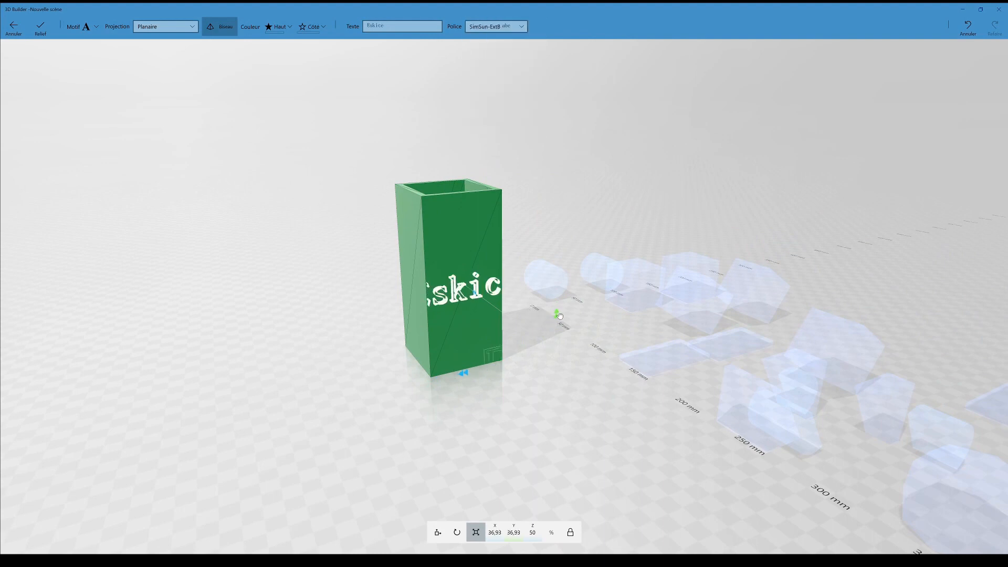
right_click_drag(192, 120, 238, 41)
scroll(356, 211, "up", 3)
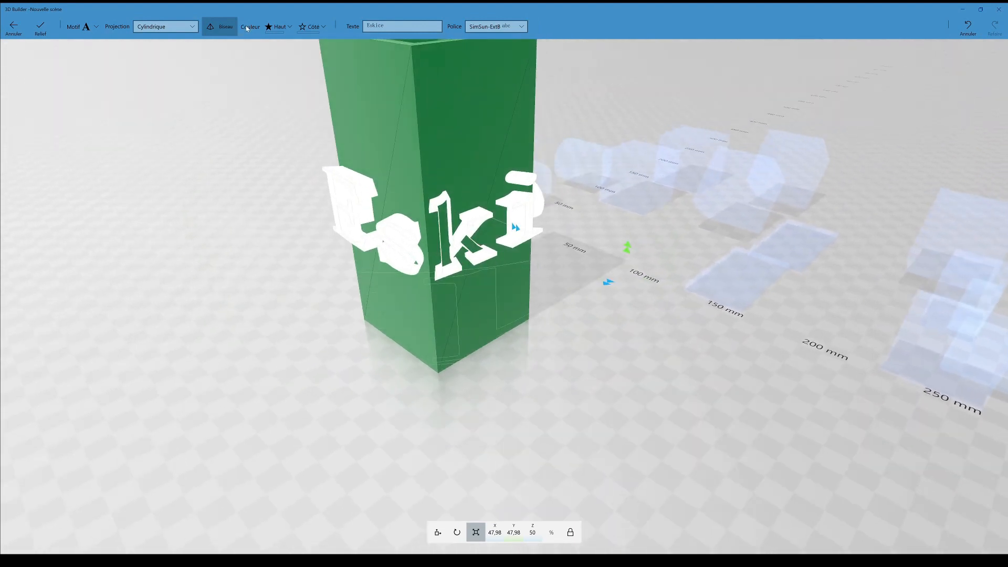
- Try the spherical projection for the text, return to cylindrical and apply the relief to the green box
left_click(150, 52)
right_click_drag(223, 113, 289, 184)
scroll(290, 189, "up", 3)
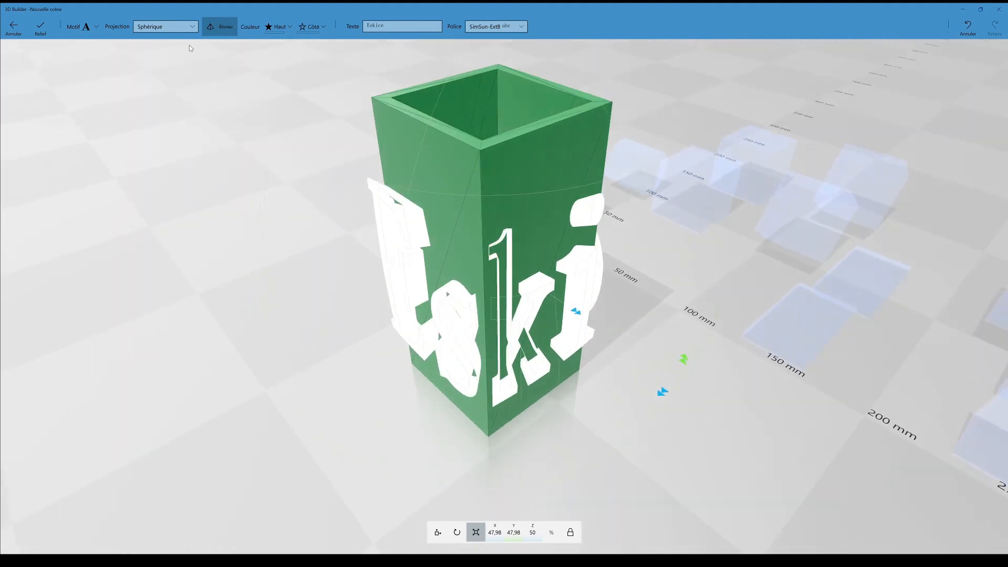
left_click(172, 41)
right_click_drag(315, 236, 297, 256)
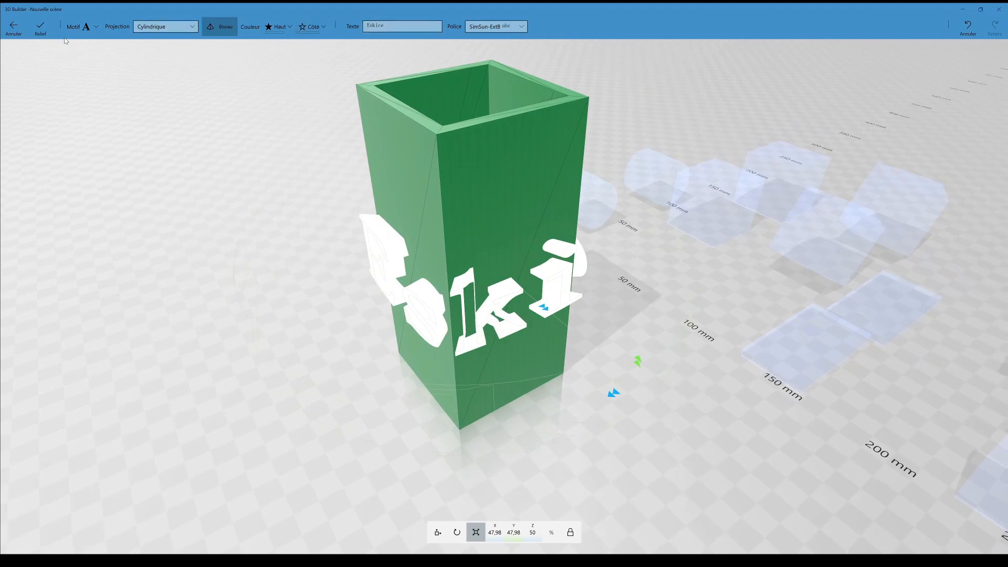
mouse_move(248, 177)
right_mouse_down()
mouse_move(187, 186)
mouse_move(338, 200)
mouse_move(266, 193)
mouse_move(228, 174)
right_mouse_up()
scroll(228, 174, "down", 3)
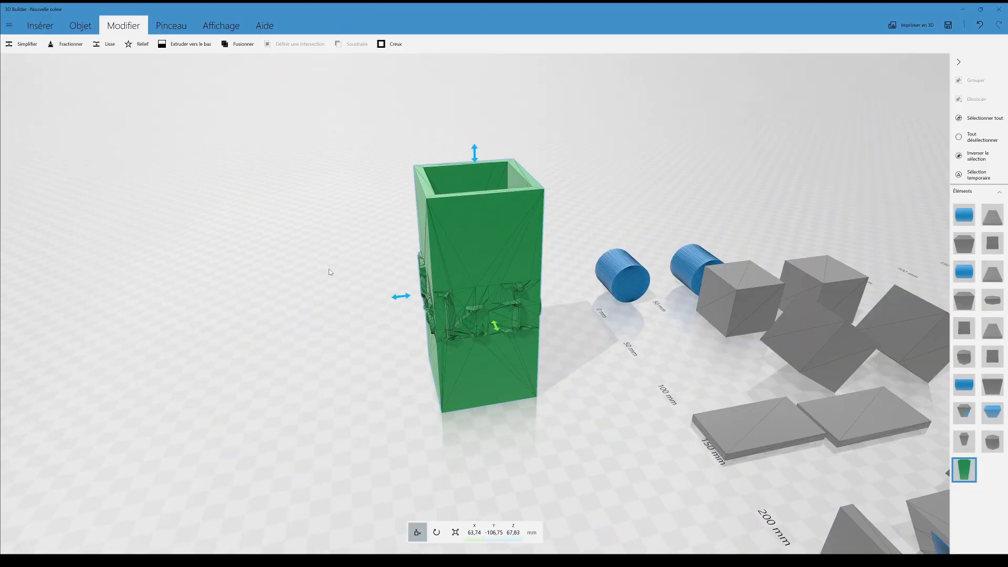
- Move the embossed green box away from the other objects, to about X -218.94, Y -118.95 mm
scroll(452, 255, "up", 8)
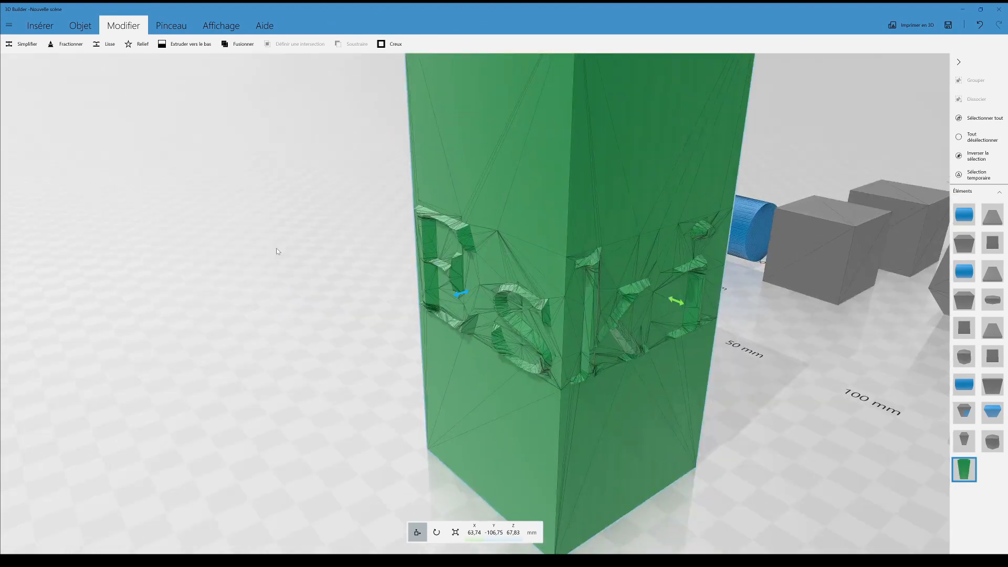
right_click_drag(345, 233, 708, 288)
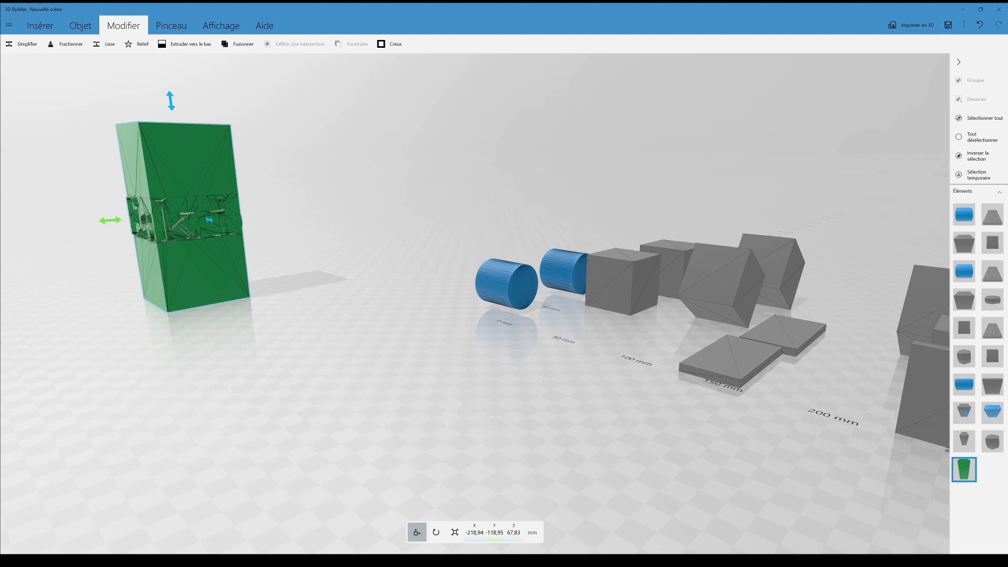
right_click_drag(365, 260, 502, 326)
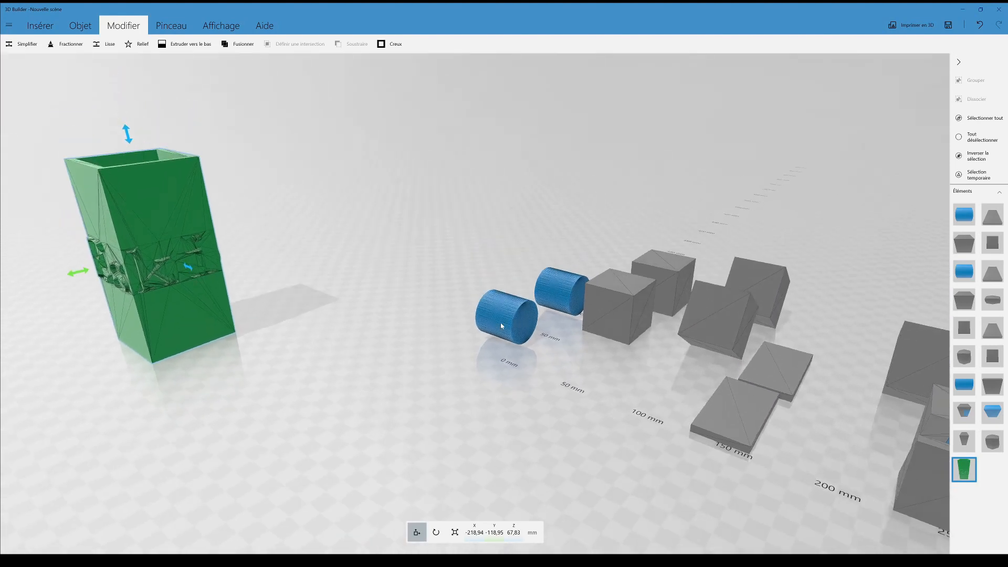
- Raise a plain grey cube well above the ground and extrude it downward with a 0 mm cutting height
left_click_drag(624, 306, 493, 92)
right_click_drag(492, 92, 225, 102)
left_click(199, 45)
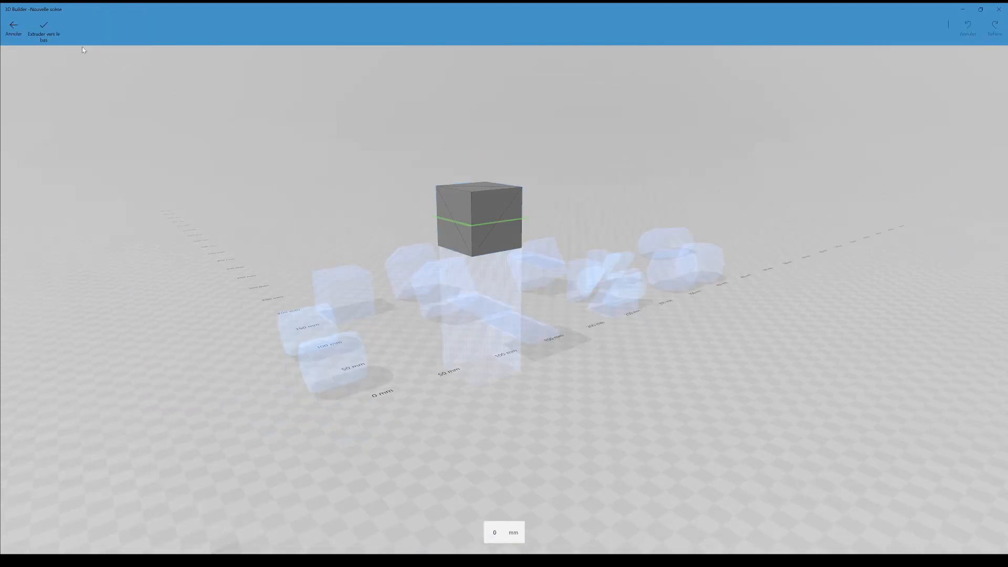
left_click(44, 29)
- Undo the cube's downward extrusion, tilt the raised cube with a 45° pitch and extrude it down to the ground again
right_click_drag(220, 188, 553, 316)
mouse_move(446, 167)
left_mouse_down()
mouse_move(445, 124)
mouse_move(446, 173)
left_mouse_up()
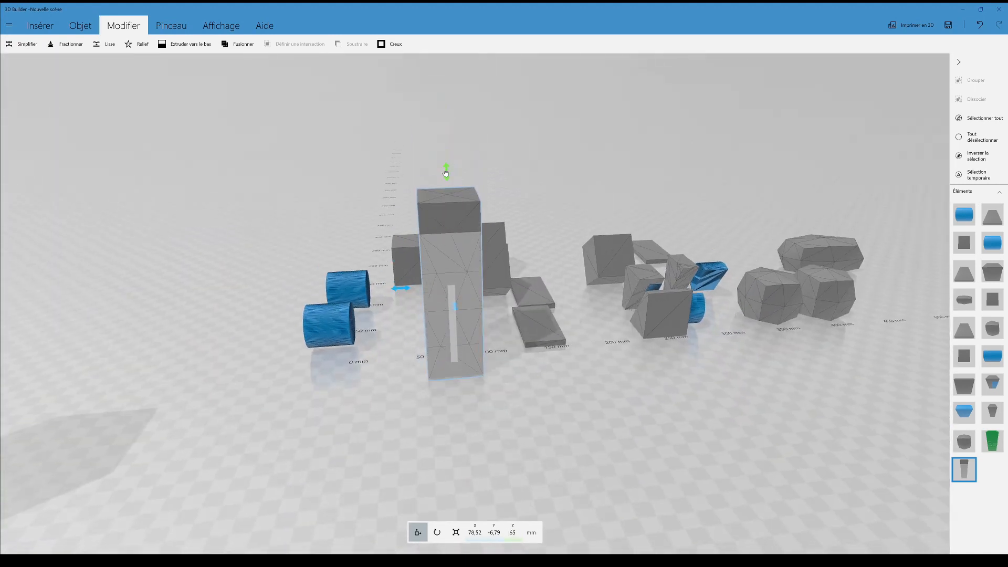
right_click_drag(566, 210, 515, 277)
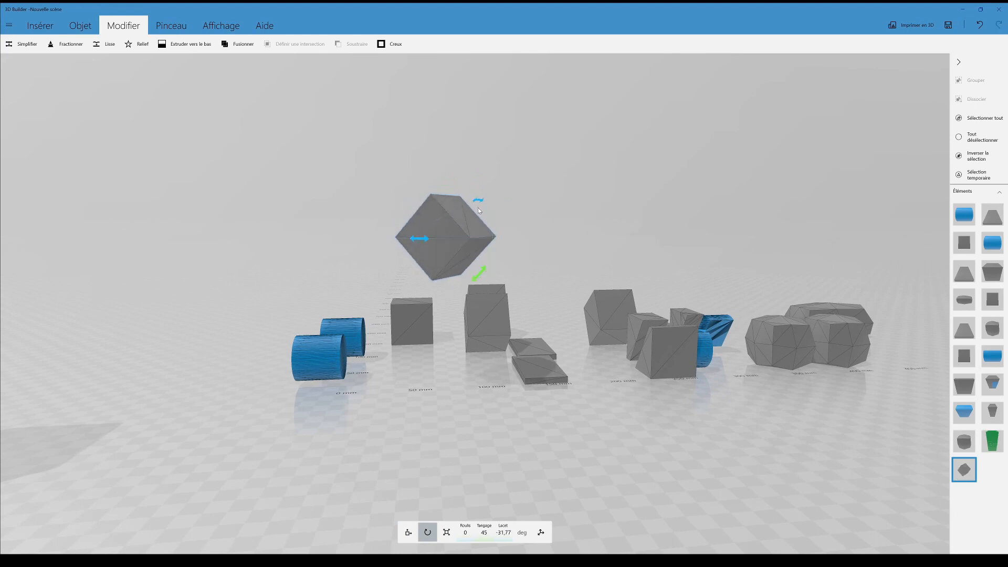
left_click(189, 44)
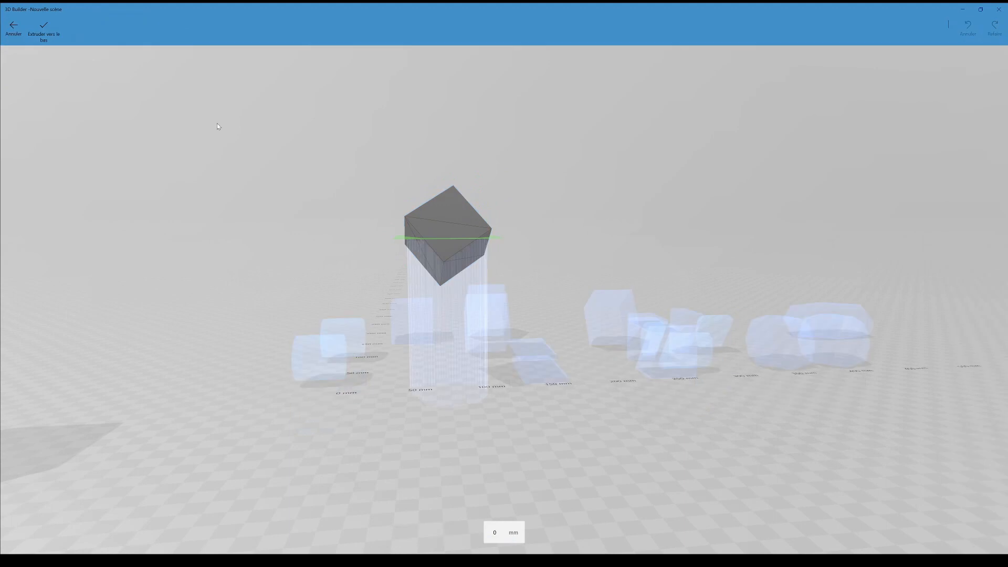
left_click(37, 32)
- Add the faceted rock-shaped part and its hollow counterpart to the scene, near the embossed green box
left_click_drag(227, 224, 207, 237)
left_click_drag(736, 236, 283, 284)
left_click_drag(698, 247, 466, 276)
left_click_drag(610, 344, 429, 348)
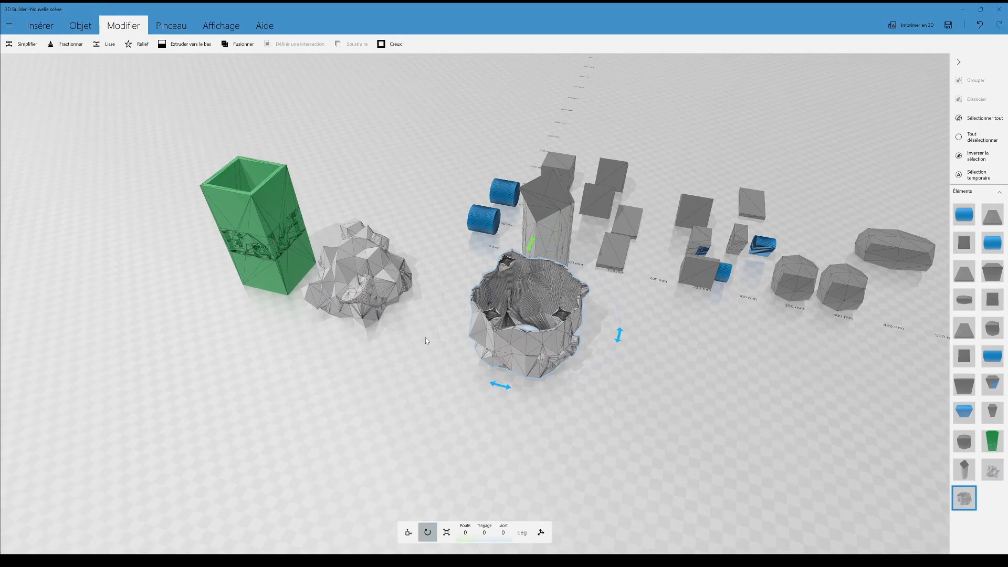
- Examine the hollow rock part from several angles, including its inner surface, rim cavities and round bottom opening
left_click_drag(596, 440, 530, 430)
left_click_drag(489, 376, 463, 383)
left_click_drag(541, 383, 527, 360)
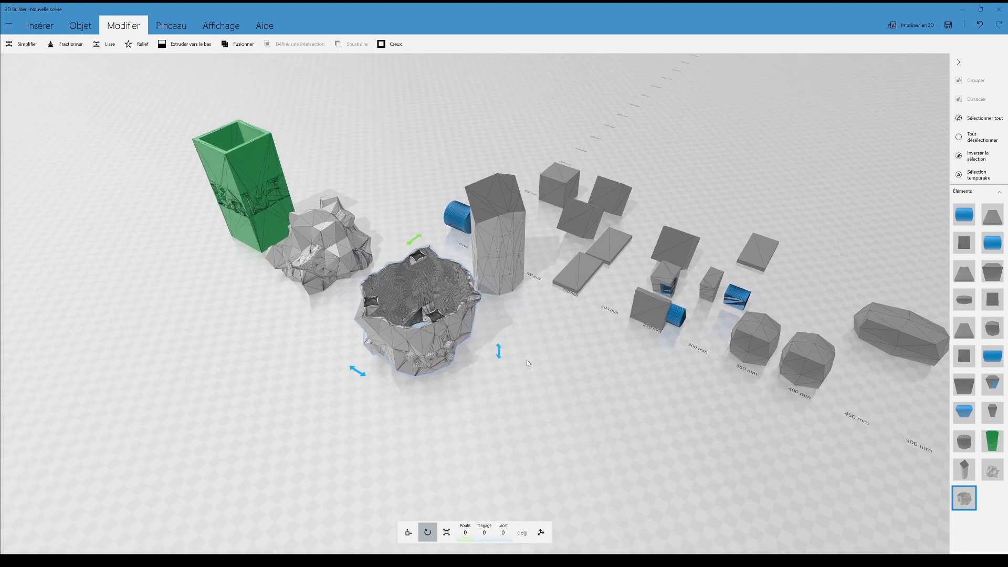
scroll(526, 373, "up", 10)
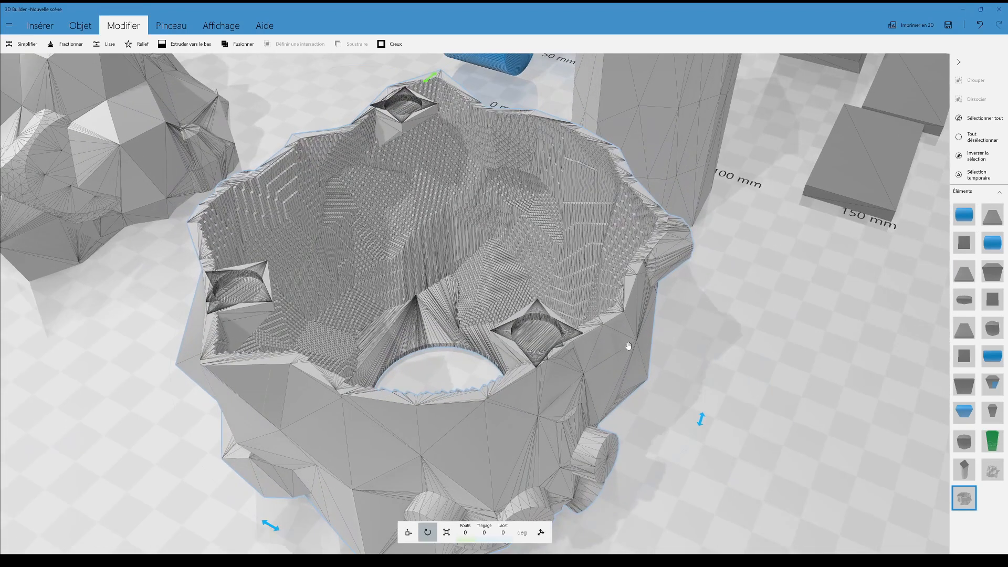
right_click_drag(627, 391, 532, 372)
scroll(563, 338, "down", 3)
scroll(675, 407, "down", 8)
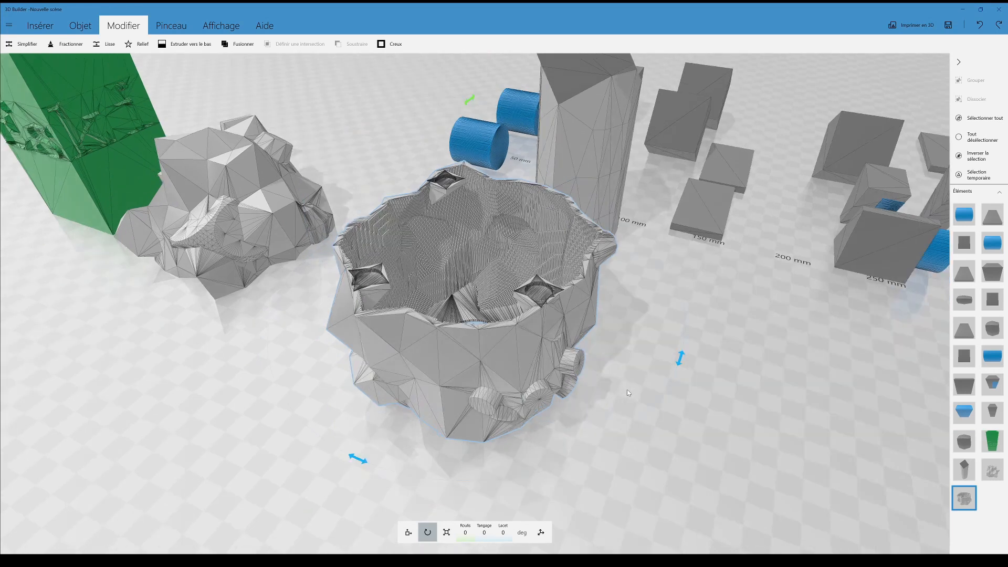
scroll(577, 361, "down", 3)
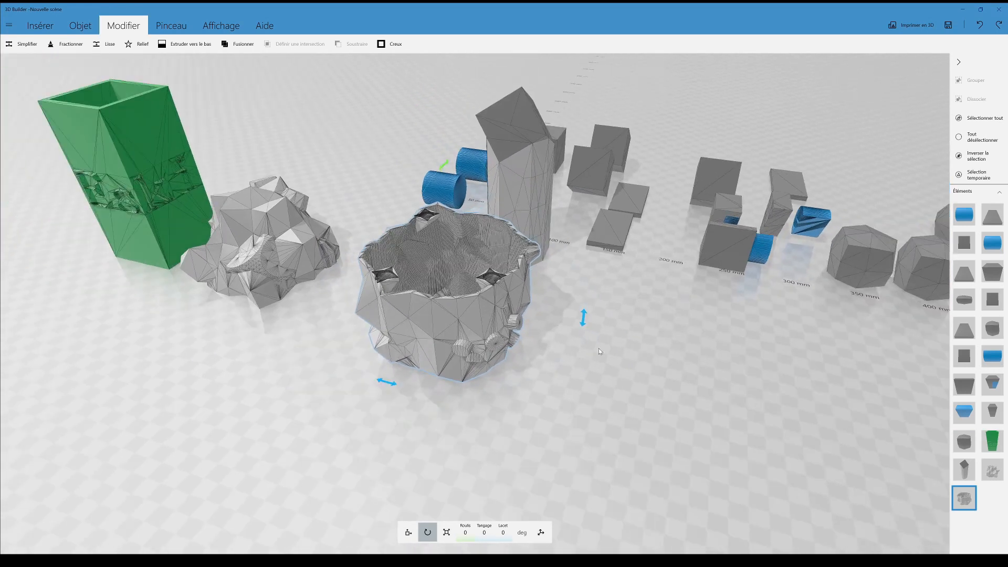
right_click_drag(602, 335, 537, 352)
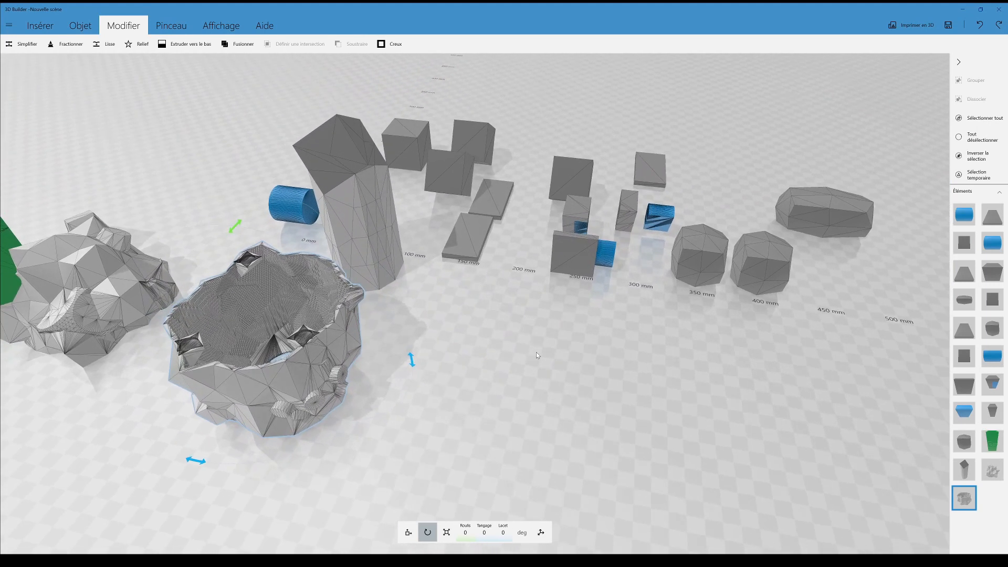
scroll(469, 315, "up", 5)
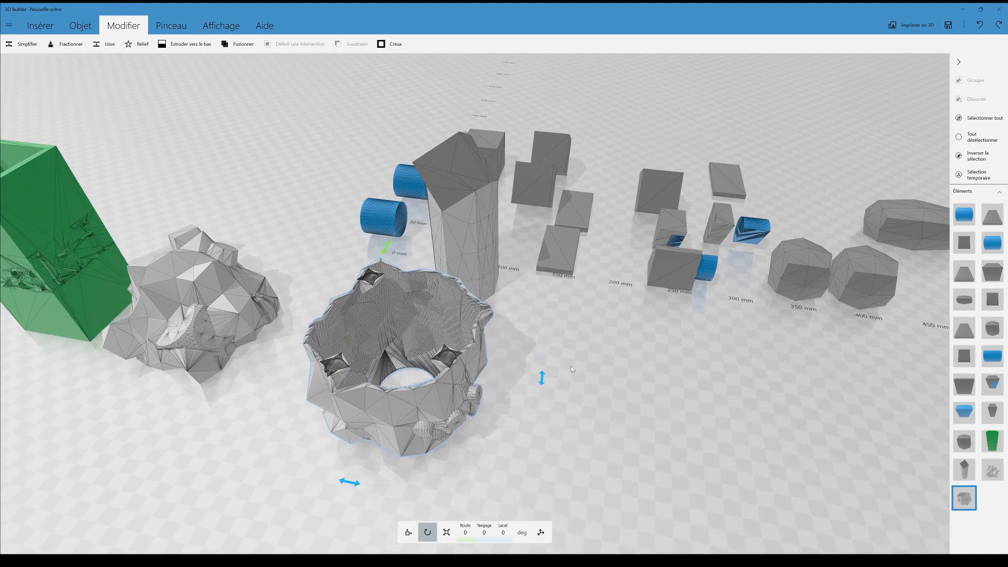
scroll(469, 315, "up", 3)
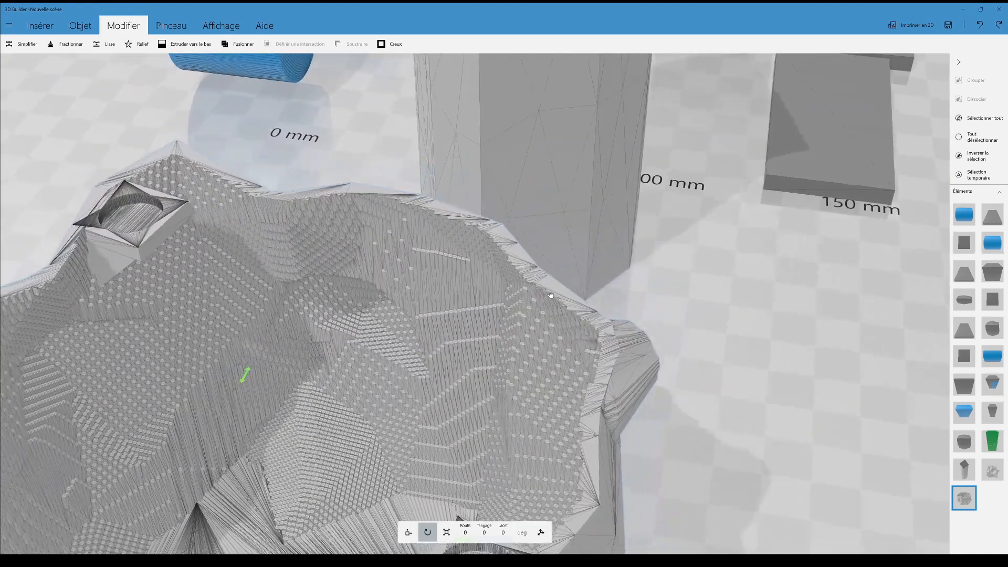
left_click_drag(719, 225, 560, 363)
right_click_drag(560, 364, 557, 295)
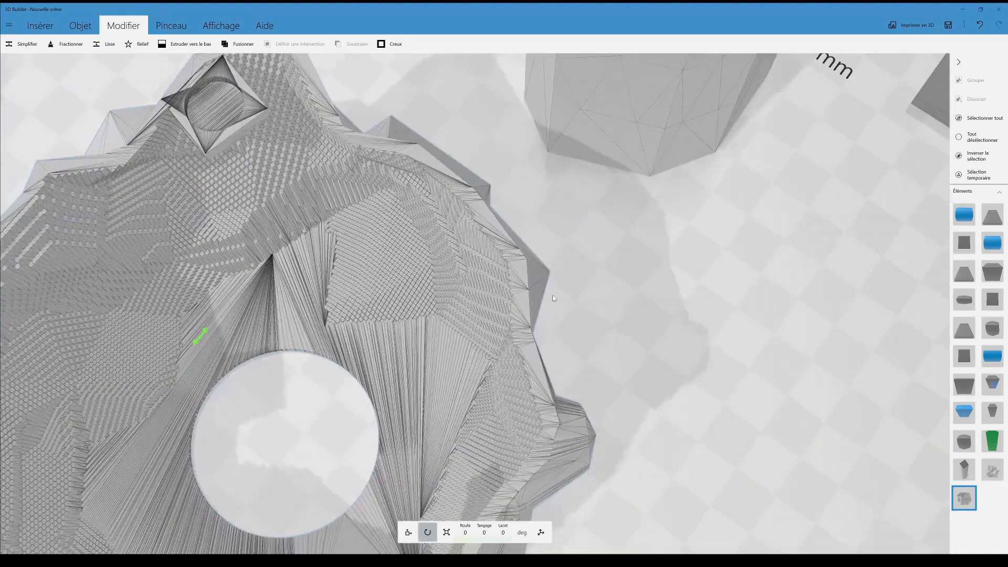
scroll(558, 364, "up", 2)
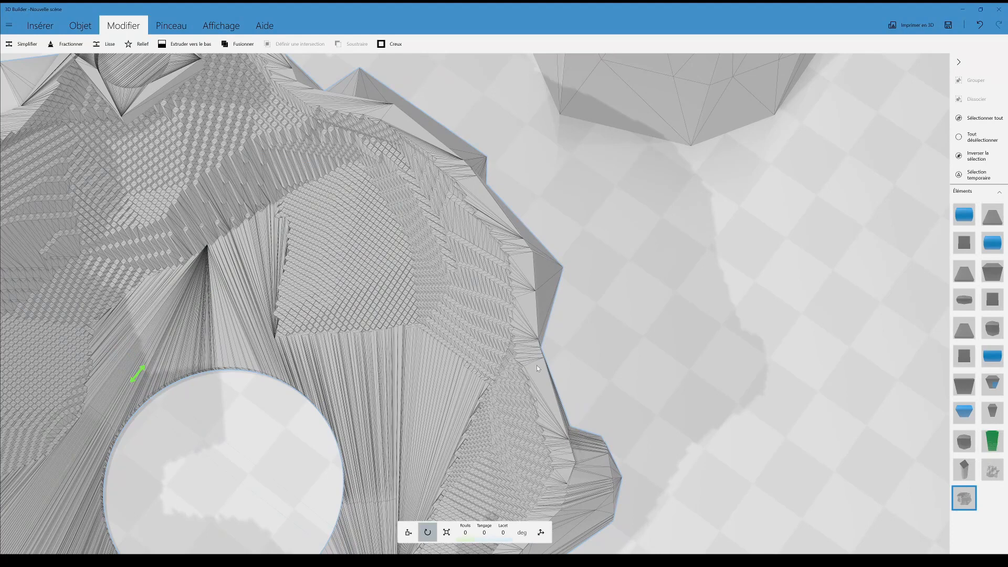
scroll(536, 364, "down", 8)
left_click_drag(637, 365, 690, 366)
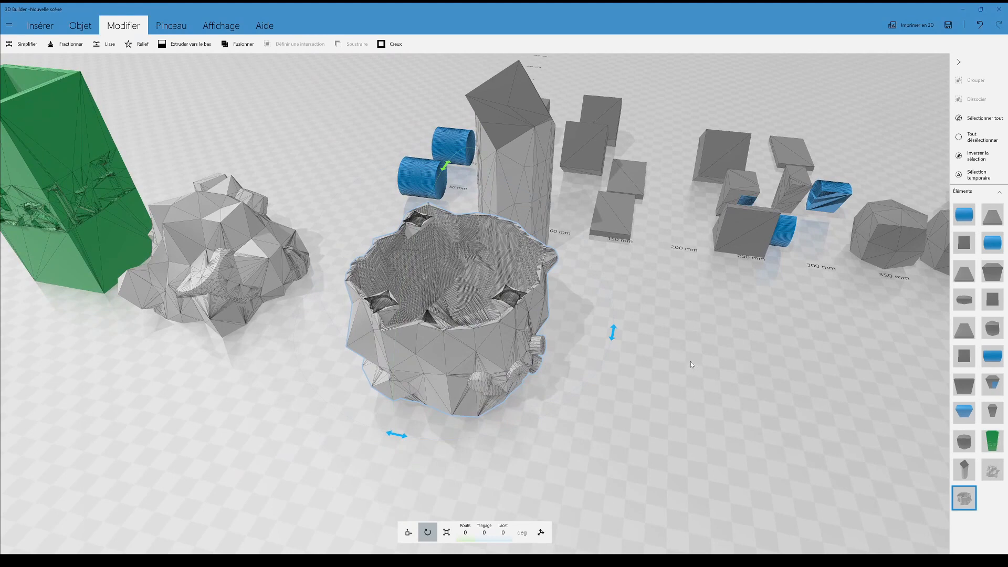
scroll(691, 354, "up", 3)
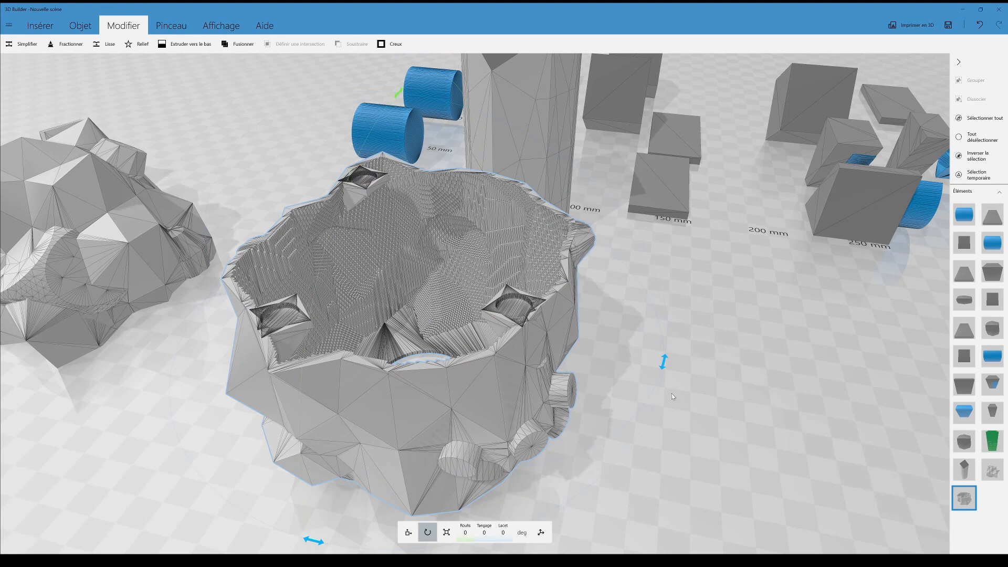
left_click_drag(673, 393, 710, 415)
right_click_drag(710, 415, 623, 408)
scroll(625, 323, "down", 4)
right_click_drag(625, 324, 486, 368)
right_click_drag(549, 329, 548, 345)
- Move the extruded column to the free area on the opposite side of the hollow rock part from the green box
left_click(324, 205)
left_click_drag(314, 210, 589, 300)
left_click_drag(716, 402, 686, 263)
left_click(557, 304)
right_click_drag(557, 304, 532, 275)
- Lift the faceted rock-shaped part and position it at about X -63.02, Y -104.84, Z 122.06 mm, clear of the hollow part
left_click(268, 278)
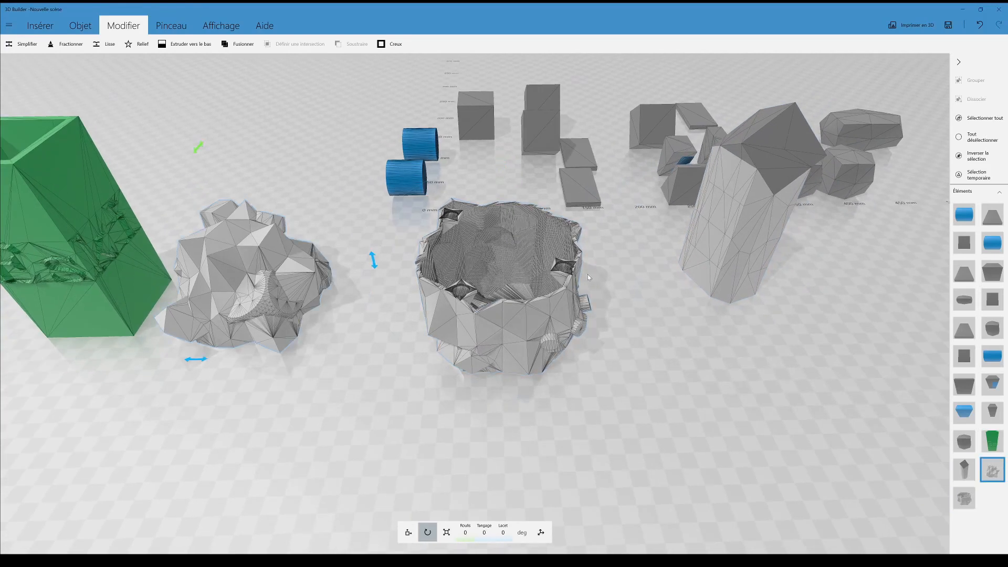
left_click_drag(588, 274, 623, 357)
right_click_drag(623, 357, 638, 310)
scroll(663, 335, "up", 5)
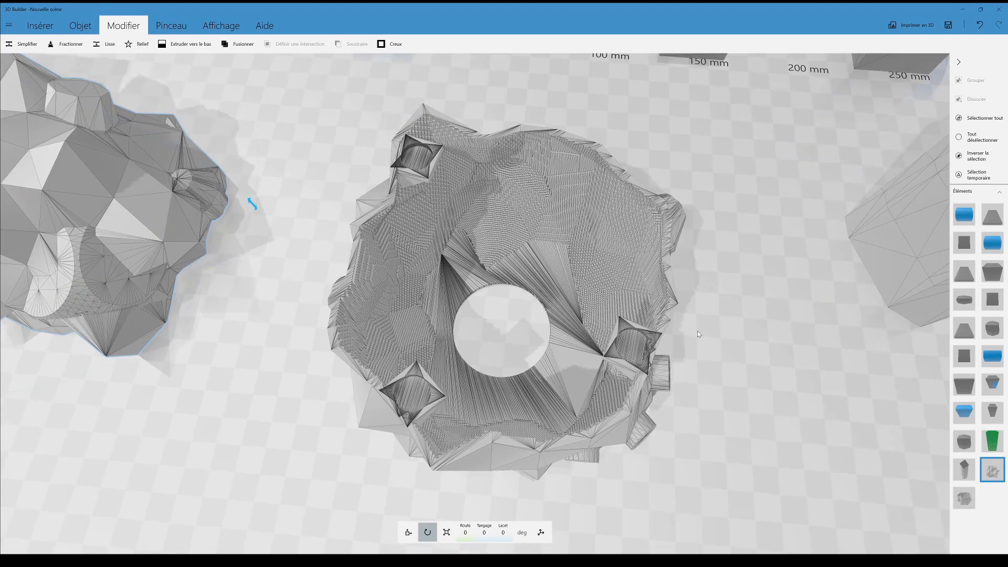
scroll(694, 321, "down", 2)
scroll(345, 257, "down", 5)
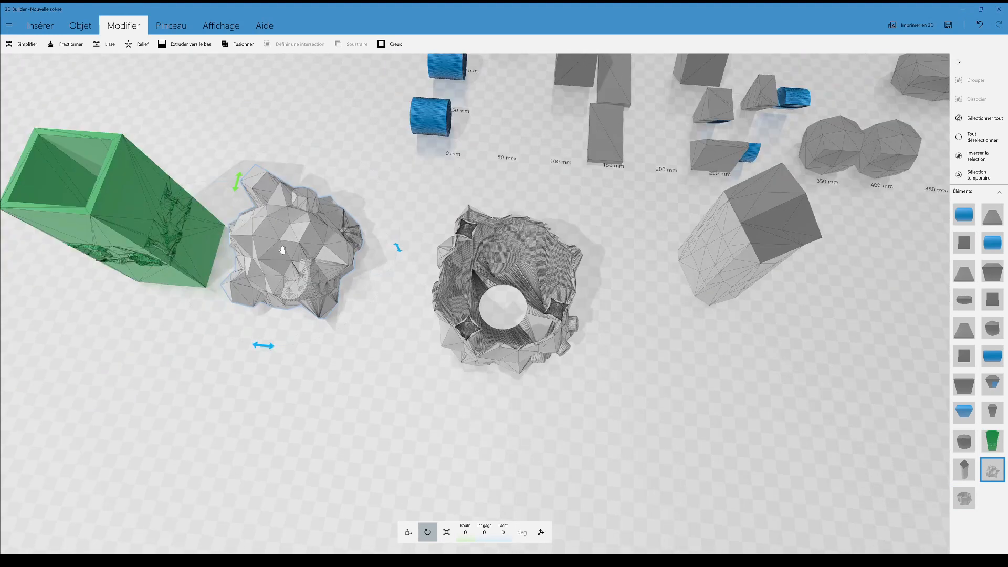
left_click_drag(291, 245, 527, 183)
left_click(409, 532)
left_click_drag(504, 247, 318, 194)
mouse_move(408, 360)
right_mouse_down()
mouse_move(378, 313)
mouse_move(356, 347)
mouse_move(417, 352)
right_mouse_up()
scroll(374, 310, "up", 5)
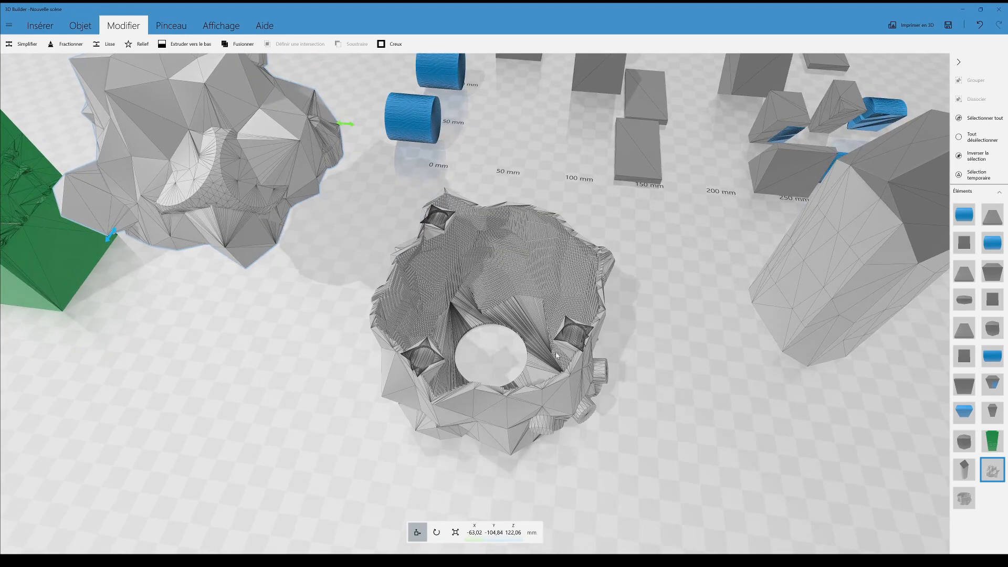
right_click_drag(583, 330, 656, 348)
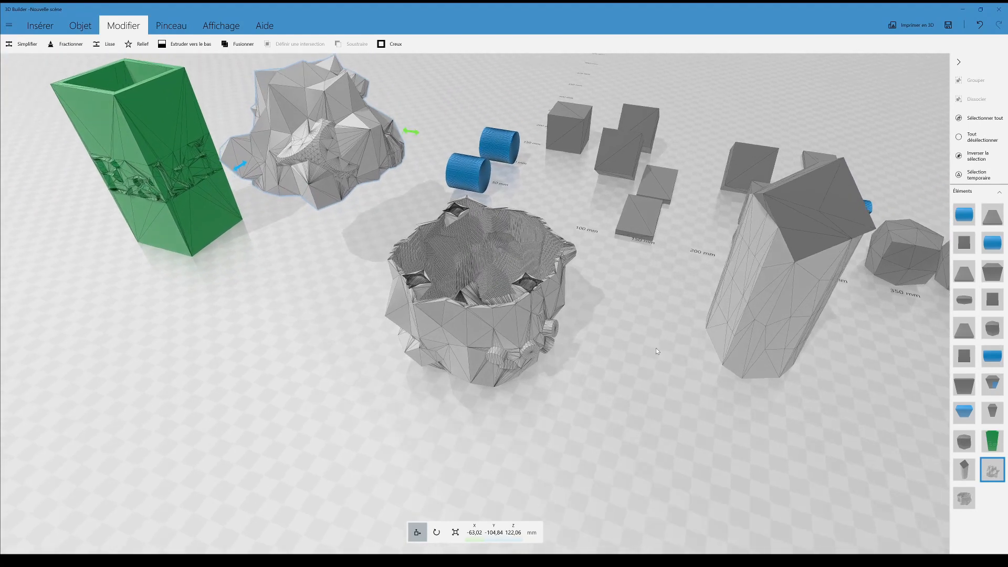
- Add a sphere, move it to the free floor beside the hollow rock part, and move the extruded column out of its way
right_click_drag(615, 321, 463, 288)
scroll(640, 344, "down", 3)
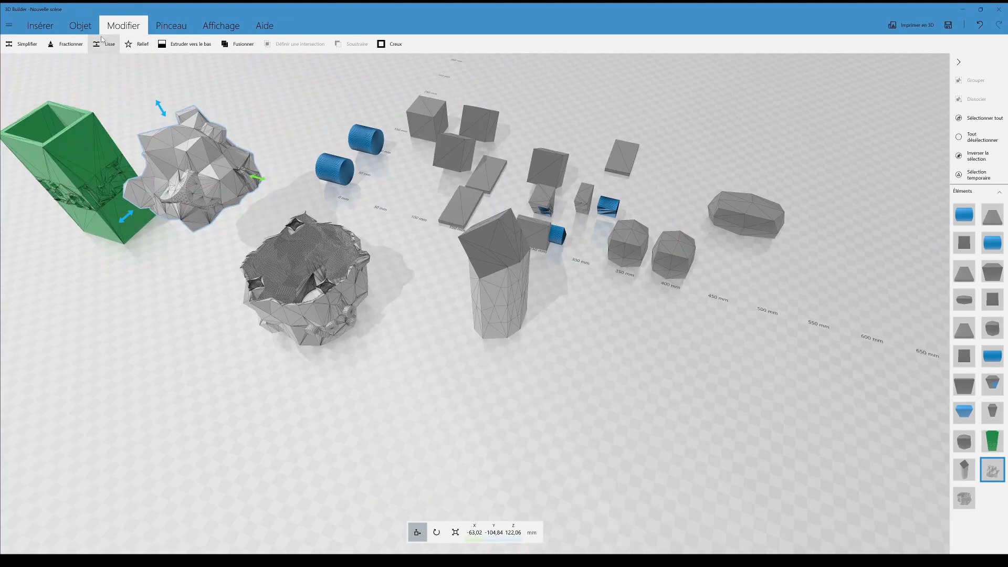
left_click(39, 26)
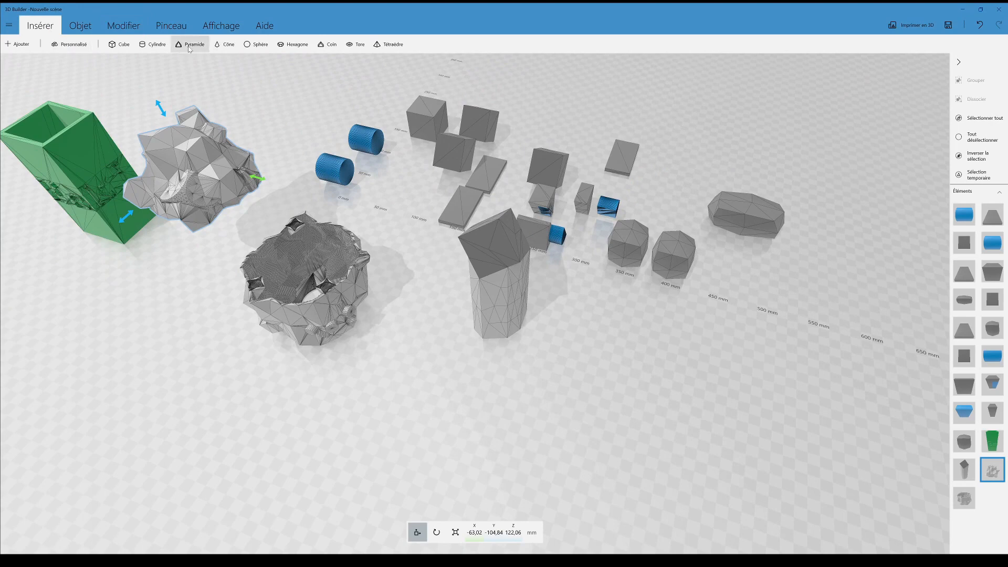
left_click(256, 44)
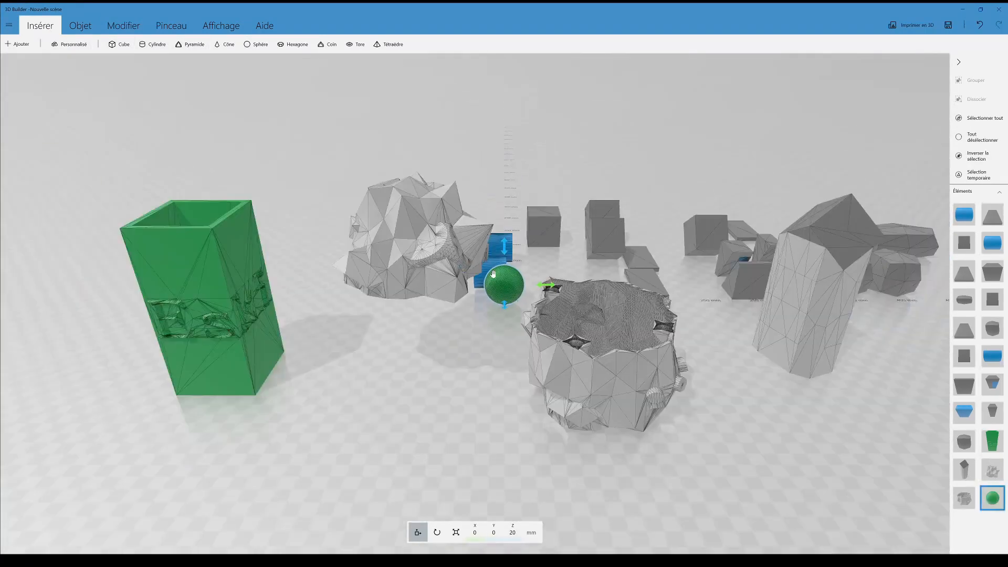
left_click_drag(496, 276, 774, 417)
right_click_drag(774, 416, 567, 291)
left_click(558, 188)
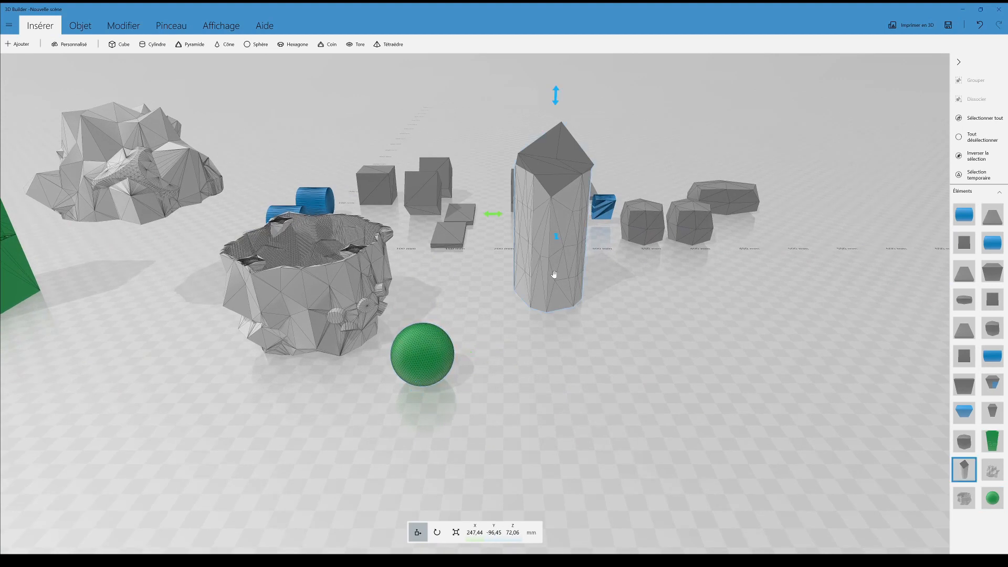
left_click_drag(566, 243, 810, 180)
- Duplicate the green sphere and shrink the copy so it partly overlaps the original as a smaller sphere
left_click(433, 348)
key("ctrl+d")
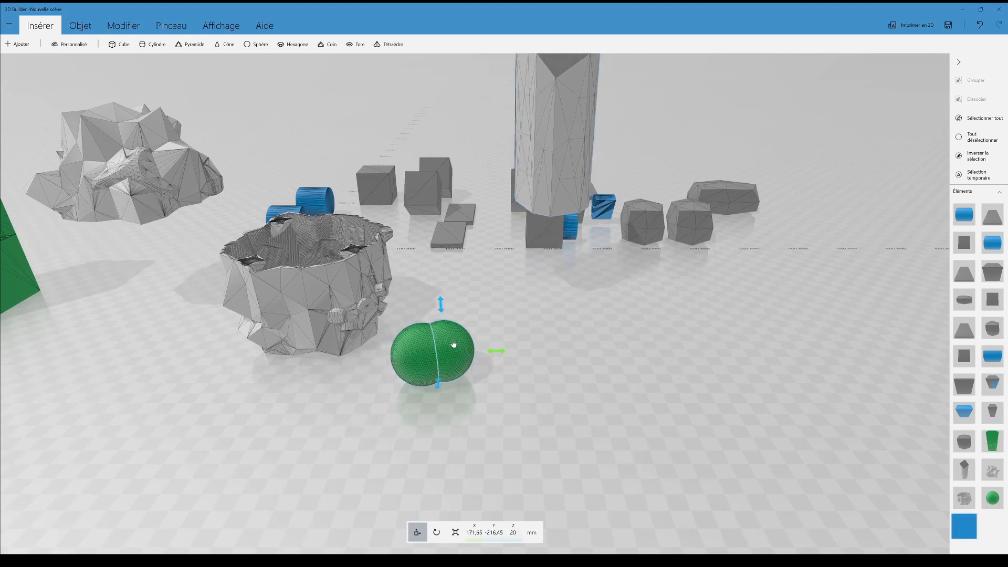
left_click(455, 532)
left_click_drag(486, 325, 452, 316)
- Enlarge both spheres together to about 132.59 × 100.48 × 100.48 mm overall and merge them into one object
left_click(408, 533)
left_click(430, 343, "ctrl")
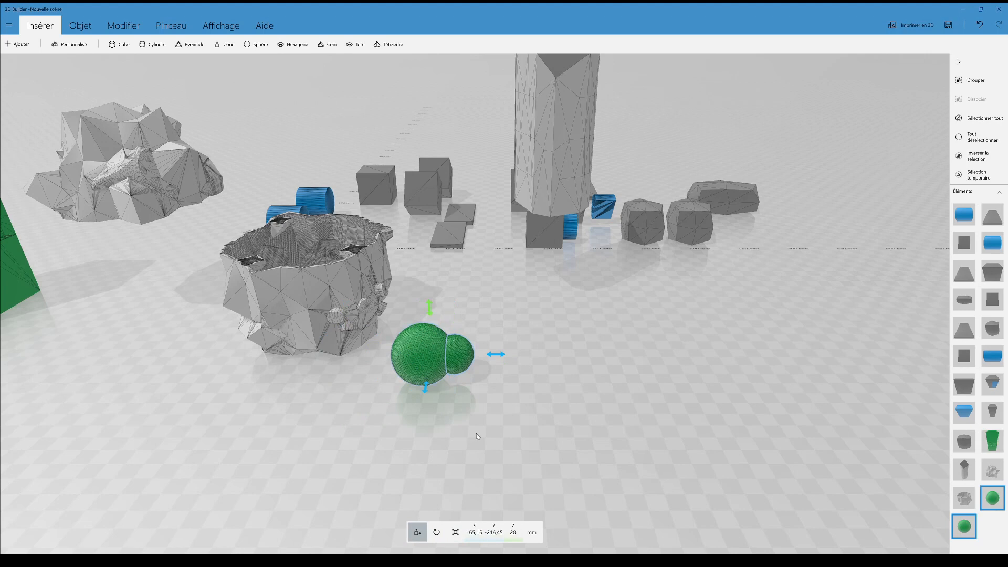
left_click(455, 532)
left_click_drag(477, 323, 601, 305)
left_click(123, 25)
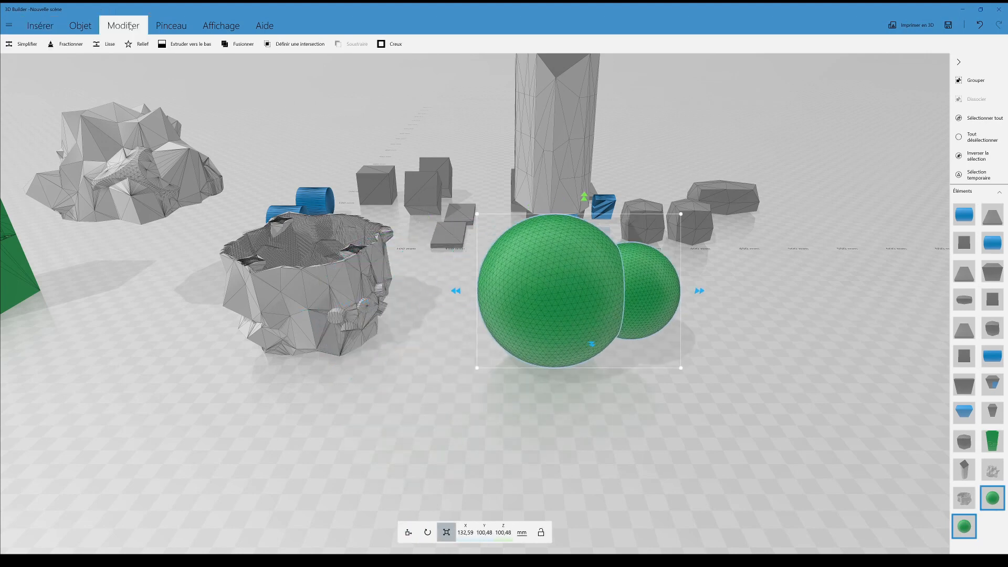
left_click(239, 44)
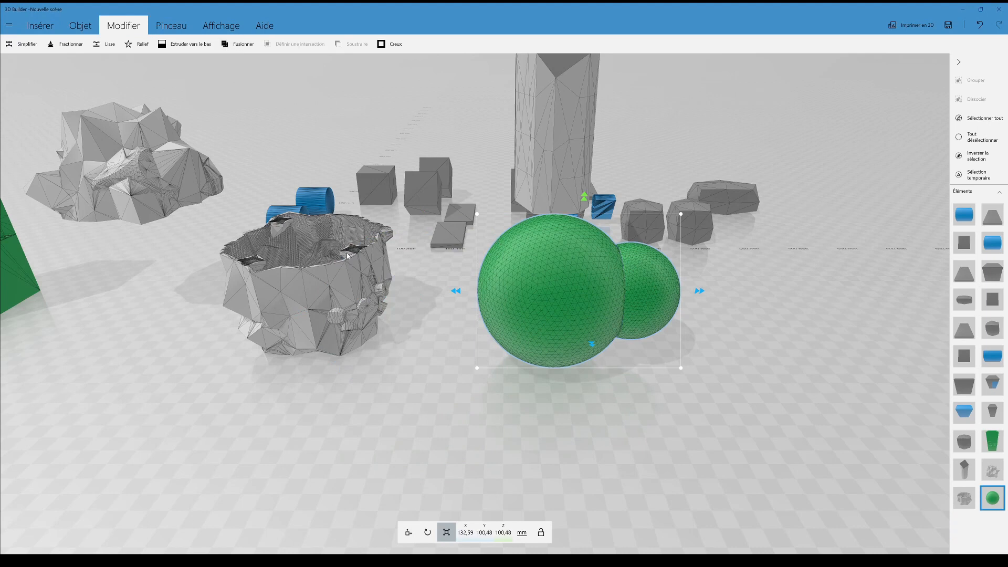
- Hollow the merged double sphere with a minimum wall thickness of 1.5 mm, checking the wall in the preview
left_click(391, 45)
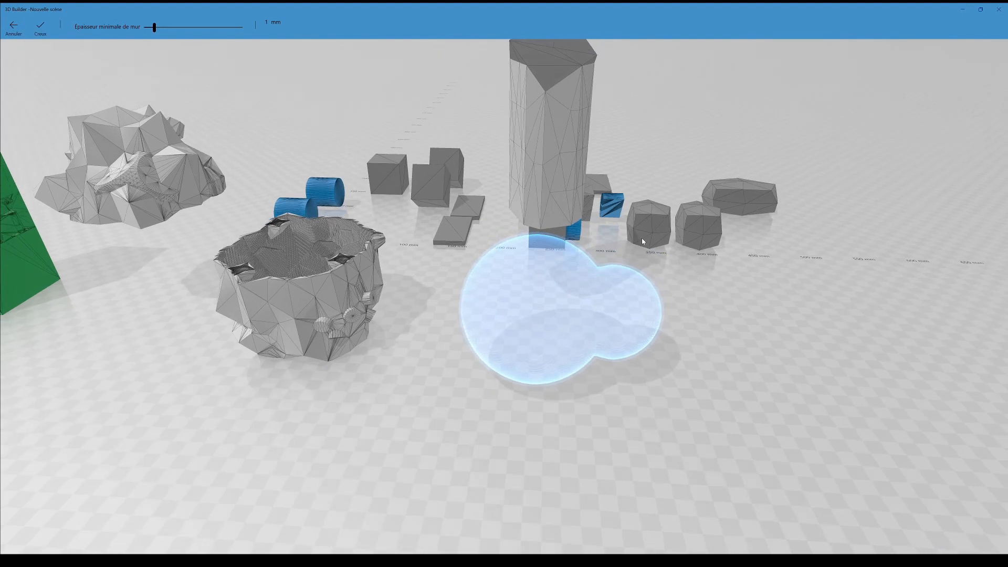
scroll(578, 238, "up", 3)
scroll(631, 241, "up", 3)
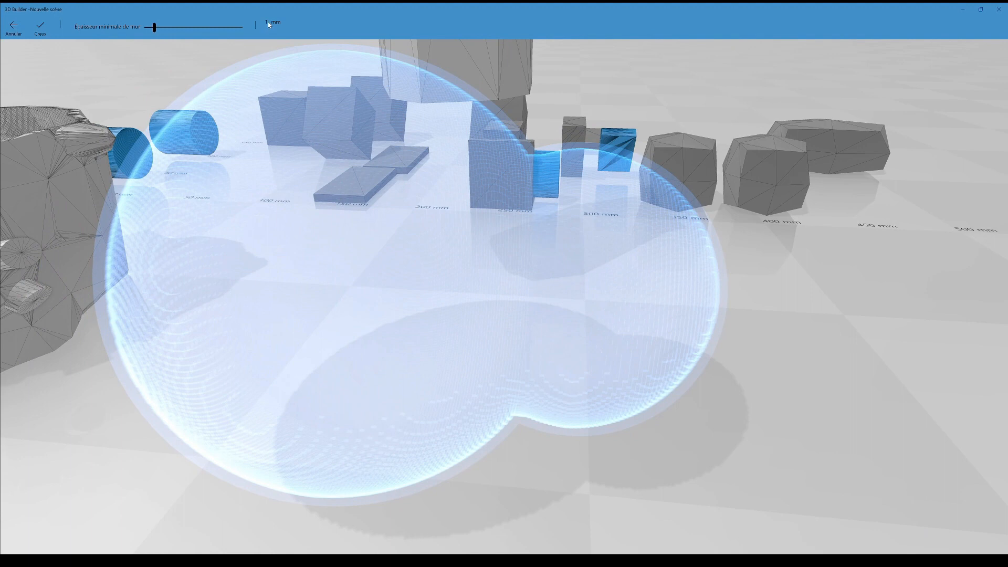
scroll(390, 184, "down", 3)
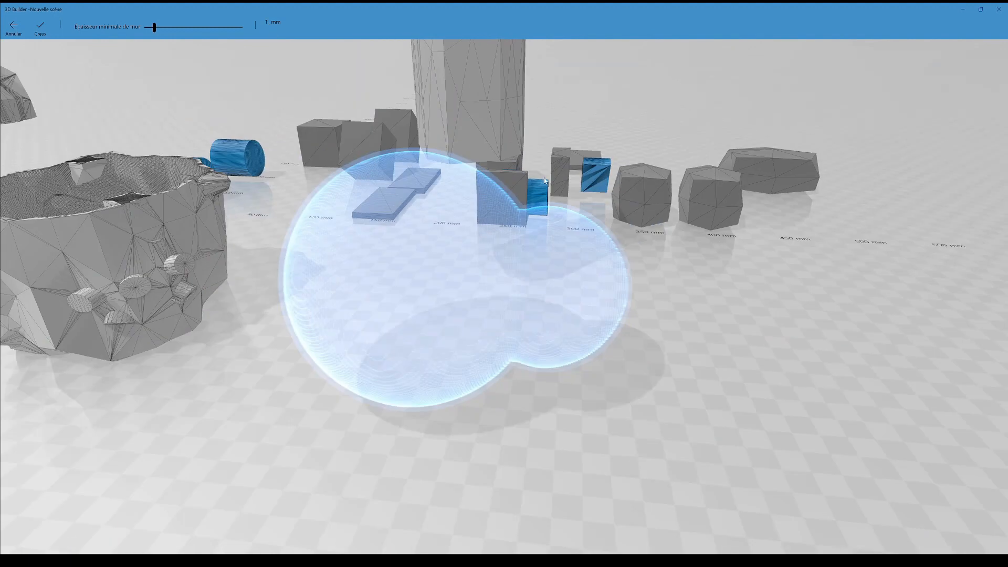
left_click_drag(544, 177, 553, 201)
right_click_drag(554, 201, 562, 184)
scroll(563, 187, "up", 1)
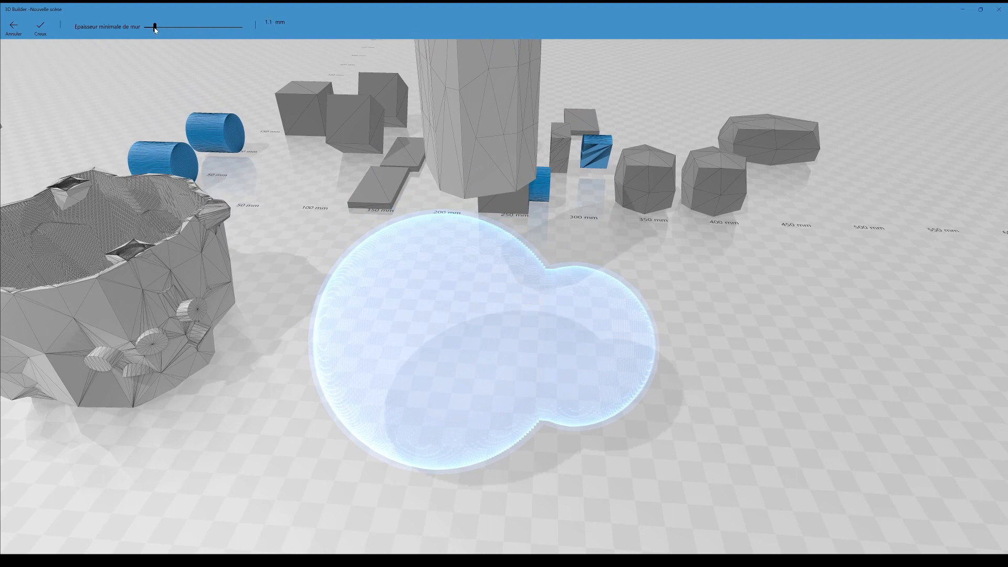
left_click_drag(563, 214, 569, 187)
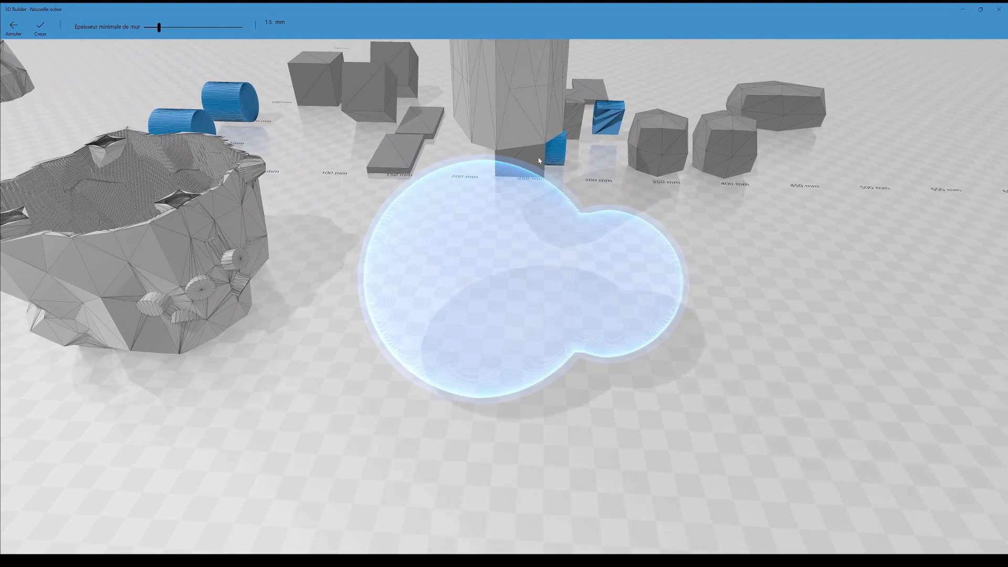
left_click_drag(539, 160, 525, 162)
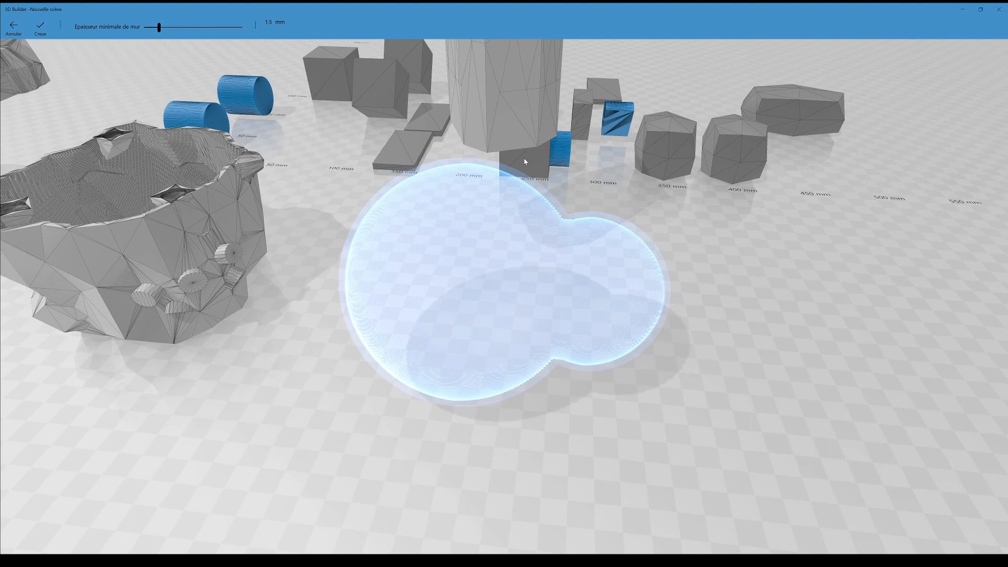
left_click(41, 27)
- Split the hollow double sphere into two pieces, keeping both parts
scroll(501, 282, "down", 3)
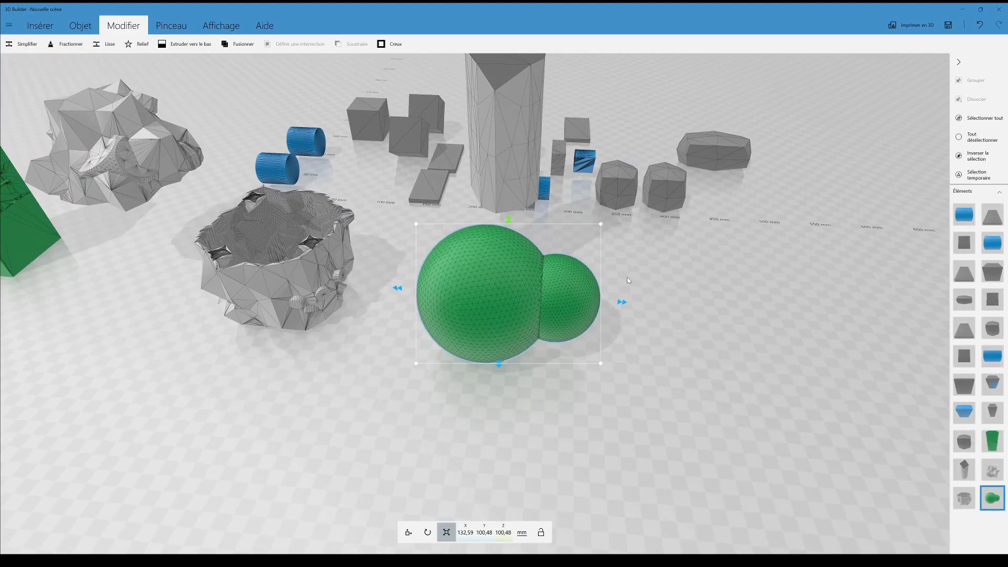
left_click_drag(629, 281, 324, 76)
left_click(66, 44)
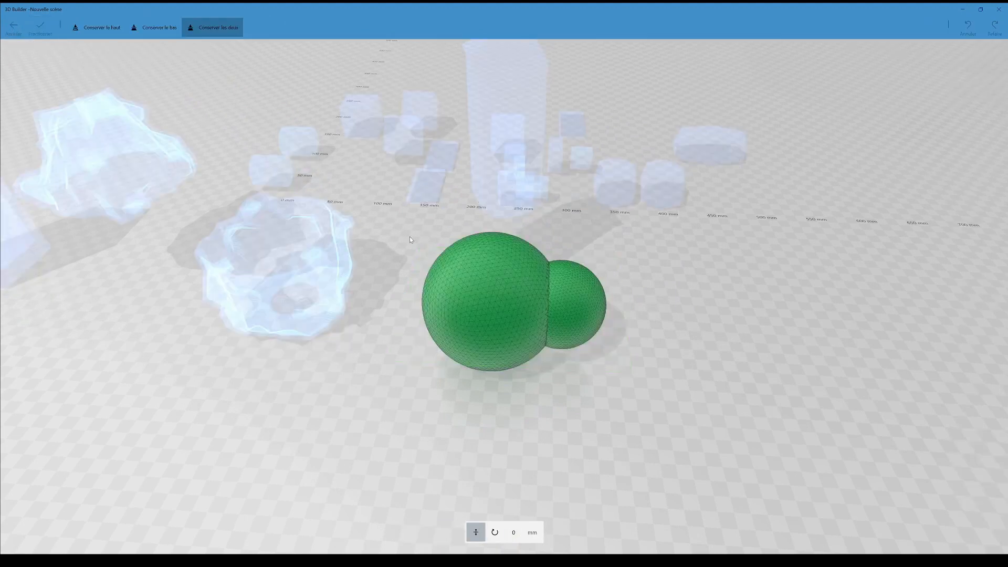
left_click_drag(496, 288, 651, 263)
left_click_drag(620, 399, 513, 326)
scroll(544, 324, "up", 5)
scroll(558, 351, "down", 5)
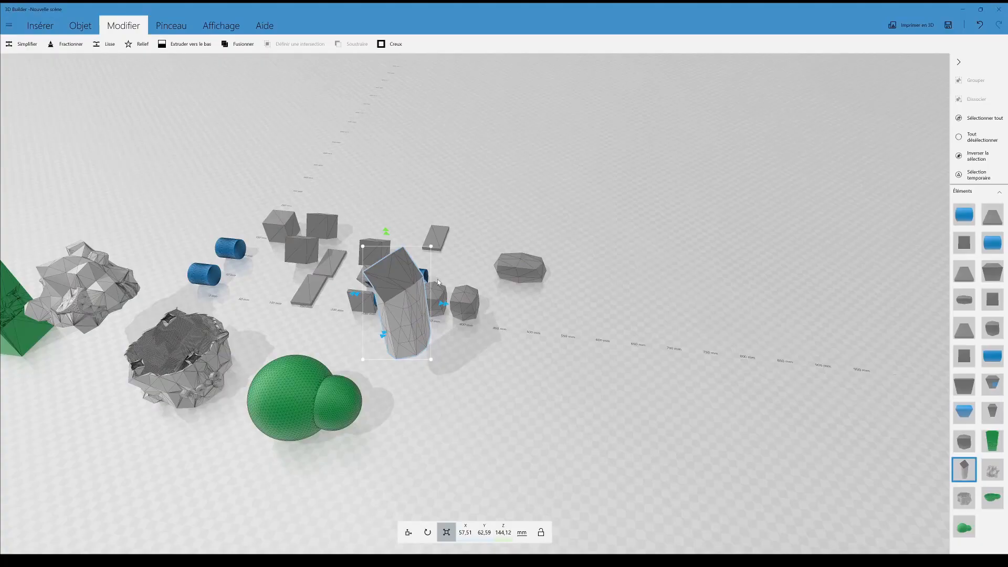
- Move the extruded column to free floor beyond the other shapes, duplicate it, and pitch the copy about 56.77° so it crosses the original
left_click_drag(440, 282, 604, 282)
scroll(471, 343, "up", 3)
key("ctrl+d")
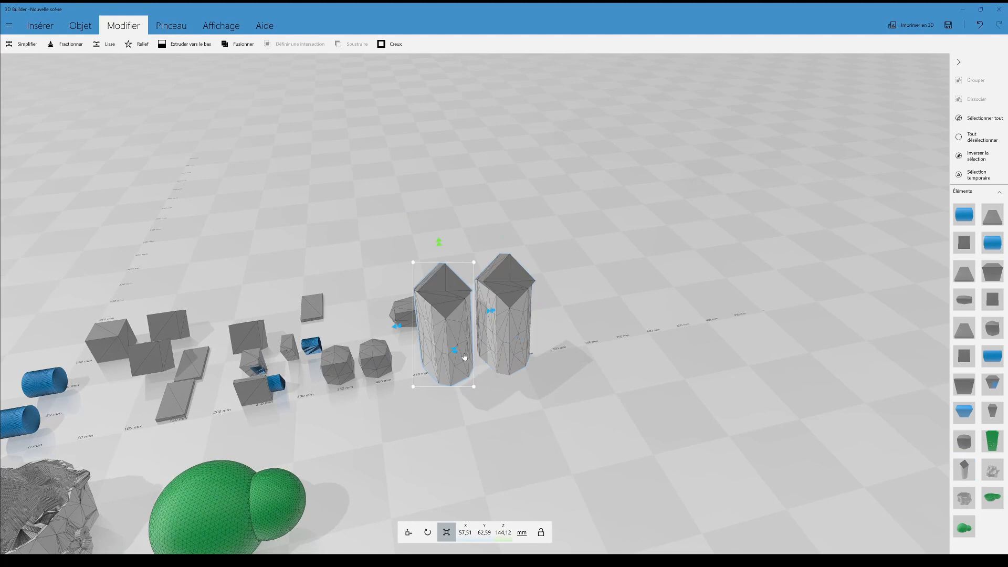
left_click(428, 532)
left_click_drag(367, 326, 492, 334)
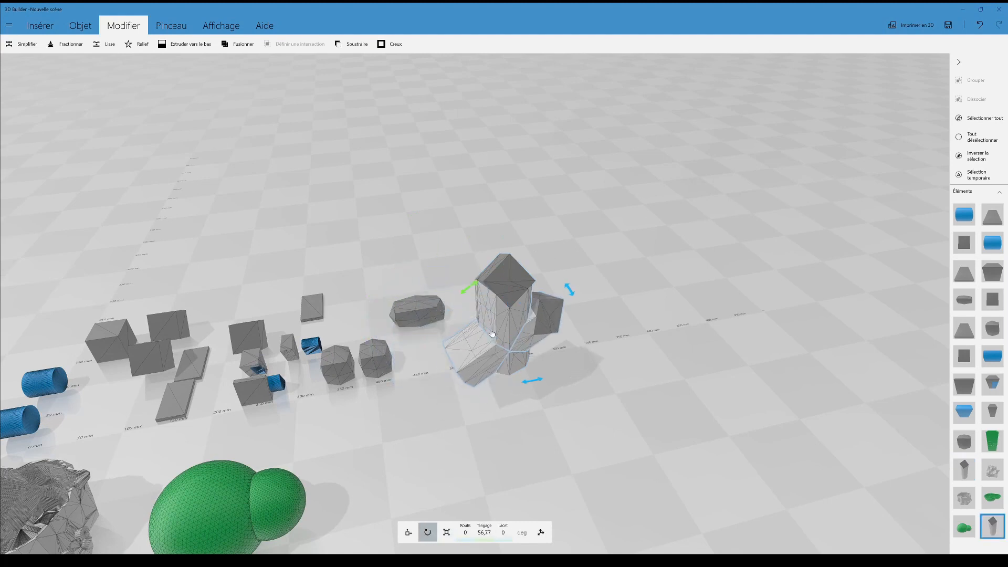
- Group the two crossing columns and move the group to about X 659.46, Y 61.64, Z 75.36 mm
left_click(504, 315, "ctrl")
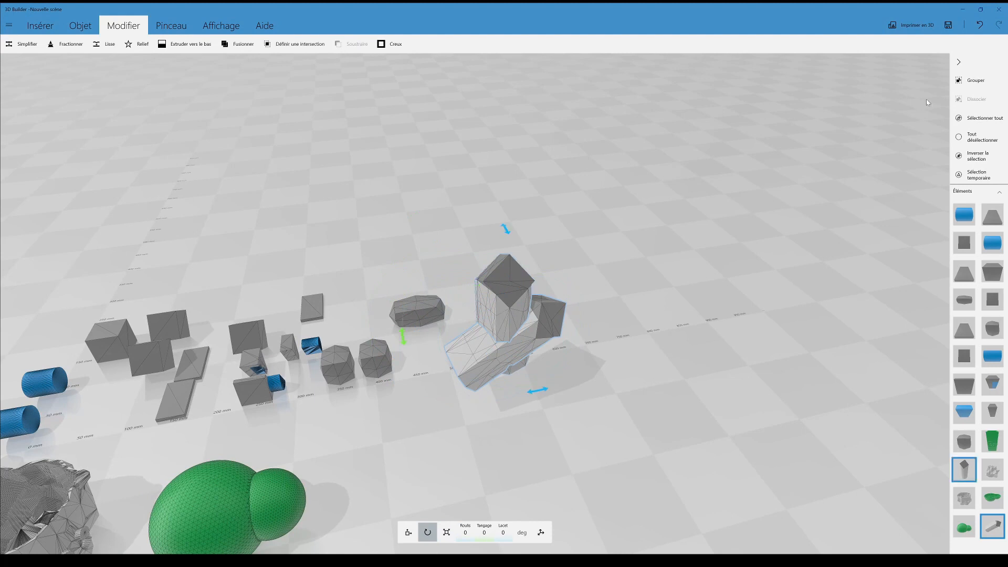
left_click(976, 80)
left_click_drag(635, 315, 634, 215)
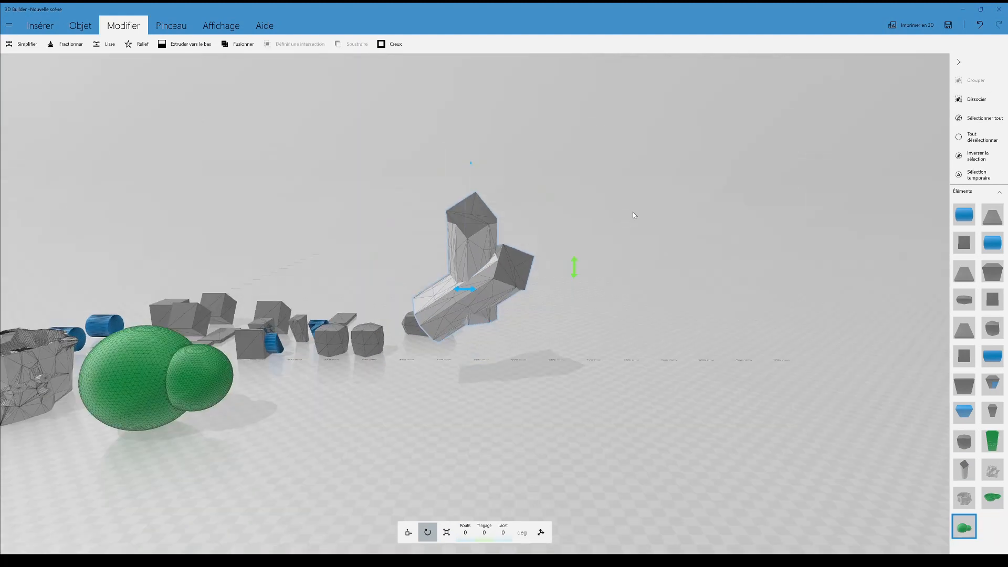
left_click(403, 530)
left_click_drag(473, 173, 456, 251)
left_click_drag(484, 458, 487, 423)
right_click_drag(488, 424, 517, 328)
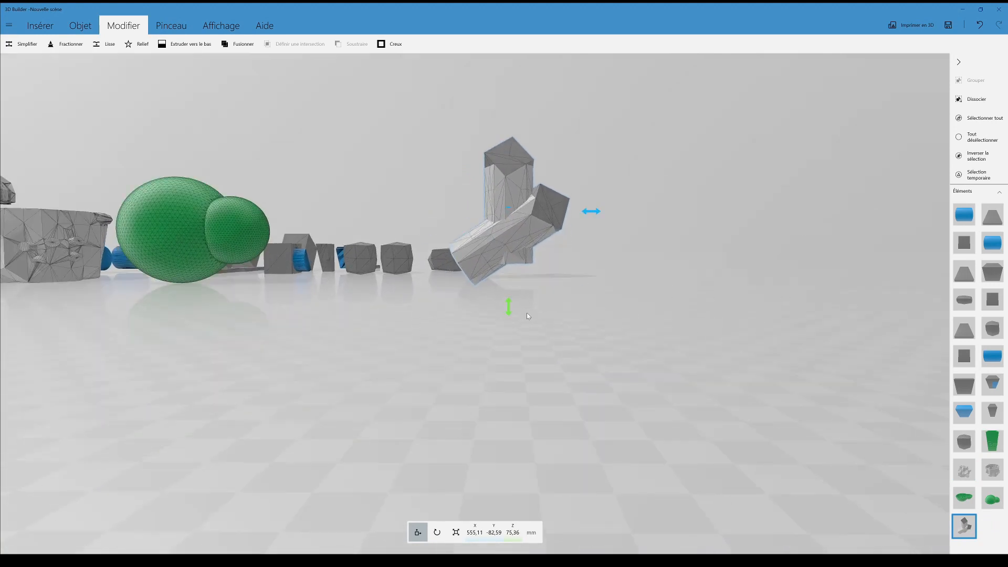
scroll(503, 294, "up", 5)
left_click_drag(504, 293, 500, 319)
scroll(500, 319, "down", 5)
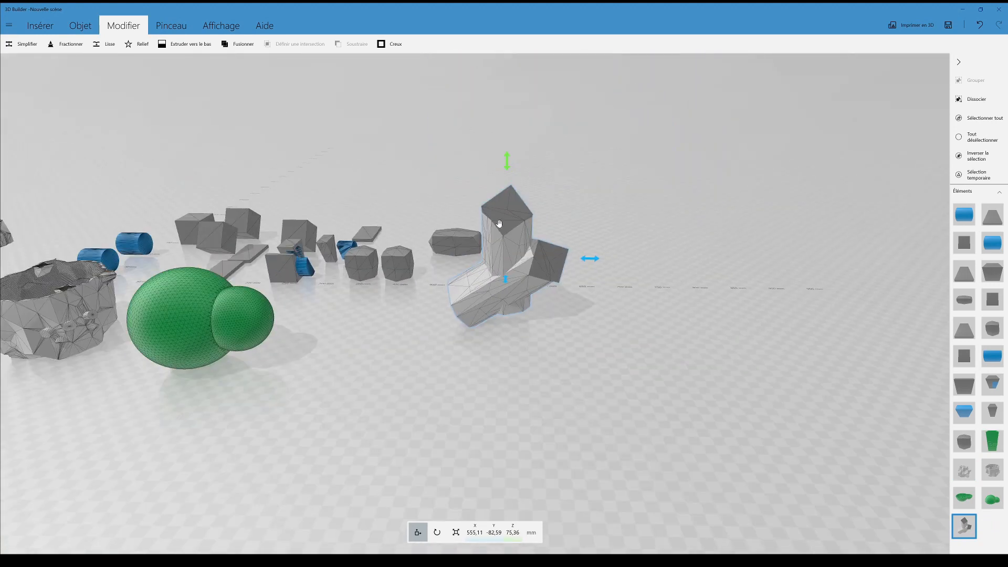
left_click_drag(505, 228, 589, 204)
- Settle the grouped columns onto the floor in a stable resting position
left_click(81, 27)
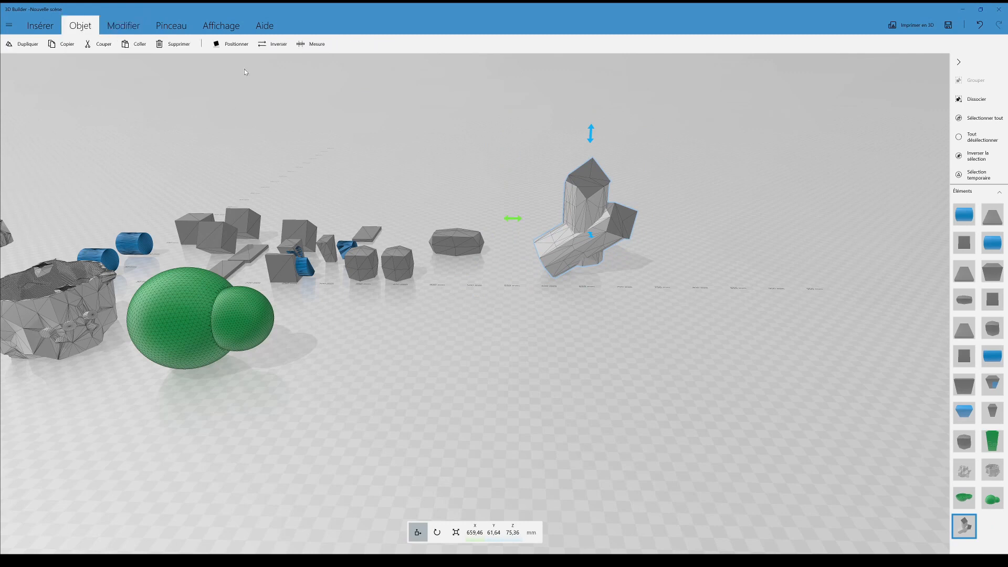
left_click(231, 44)
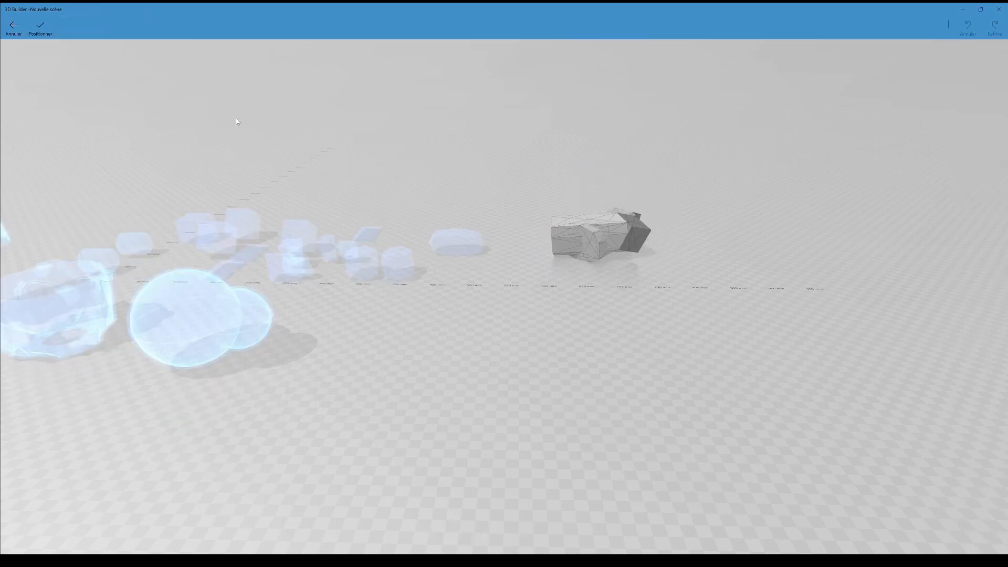
left_click_drag(445, 157, 390, 254)
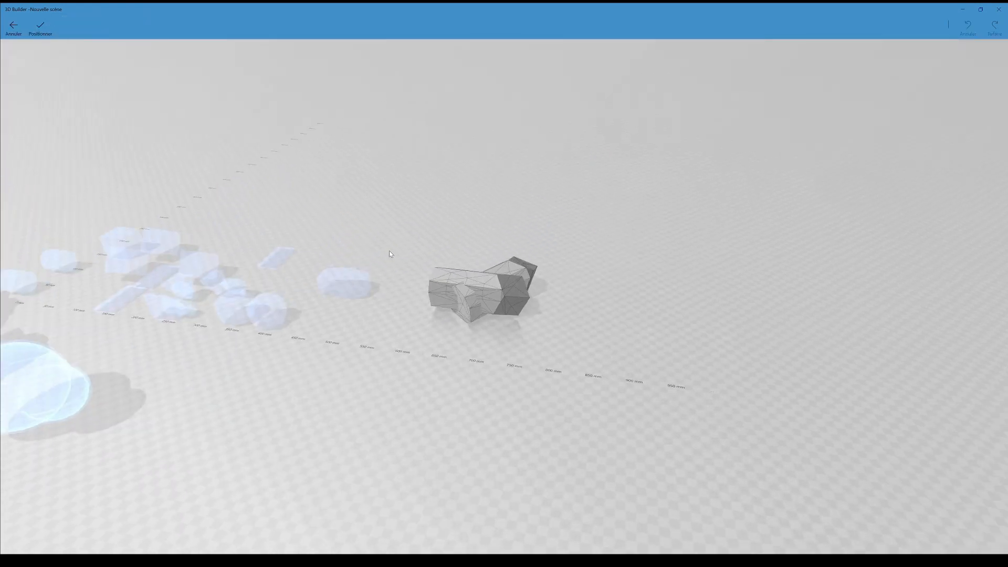
scroll(390, 254, "up", 3)
left_click_drag(402, 205, 434, 136)
left_click(44, 30)
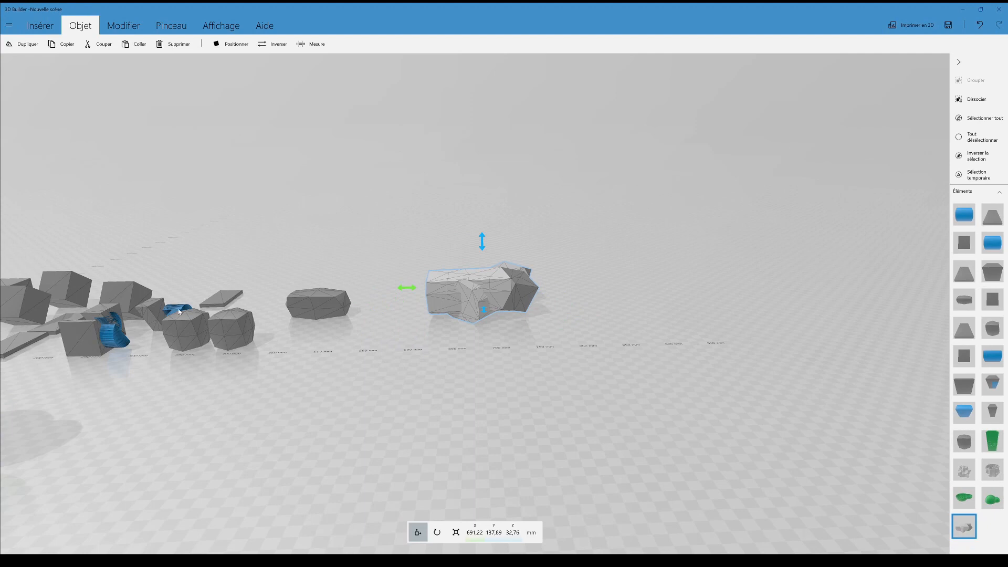
- Move the settled column group to about X 708.22, Y -2.65 mm, keeping it on the floor
left_click_drag(476, 297, 509, 331)
left_click_drag(448, 380, 353, 435)
right_click_drag(353, 435, 387, 382)
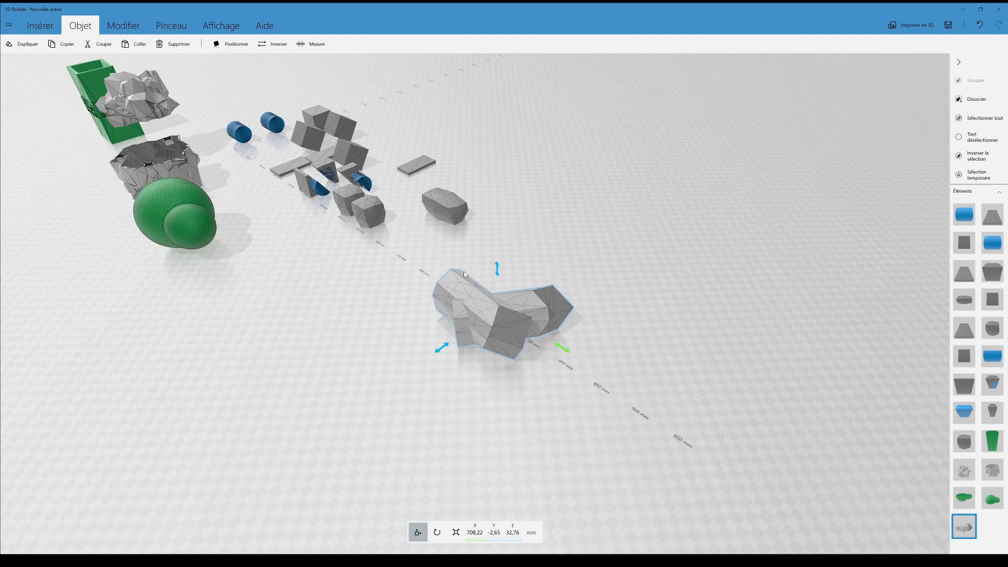
- Paint the front column of the group dark red at full coverage, leaving the other column grey
left_click(171, 25)
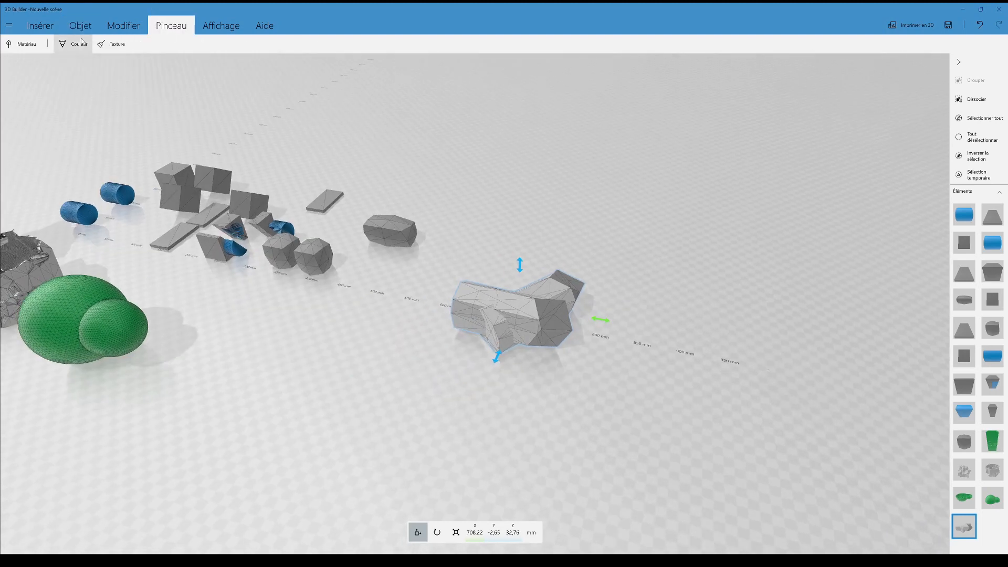
left_click(79, 43)
left_click(113, 28)
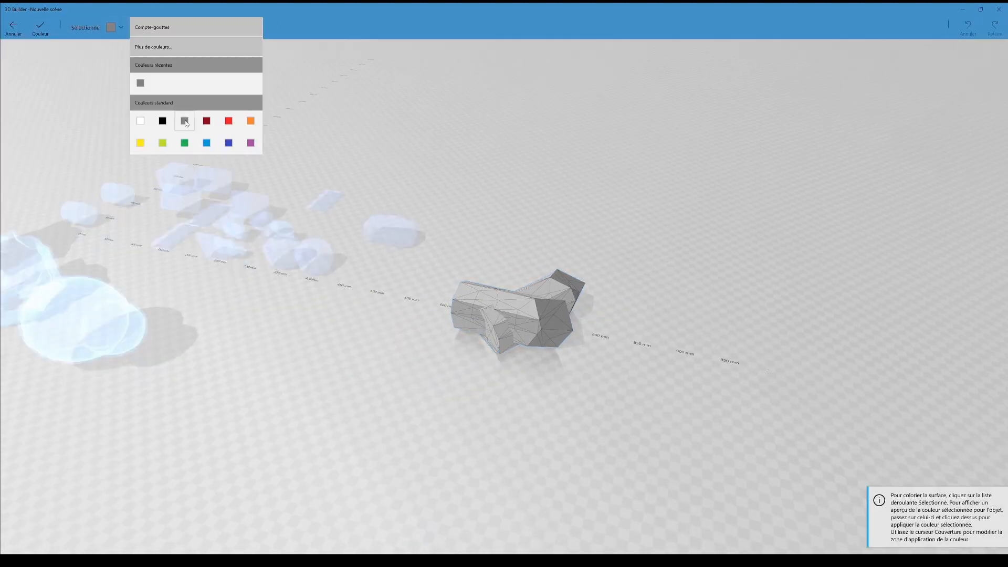
left_click(207, 121)
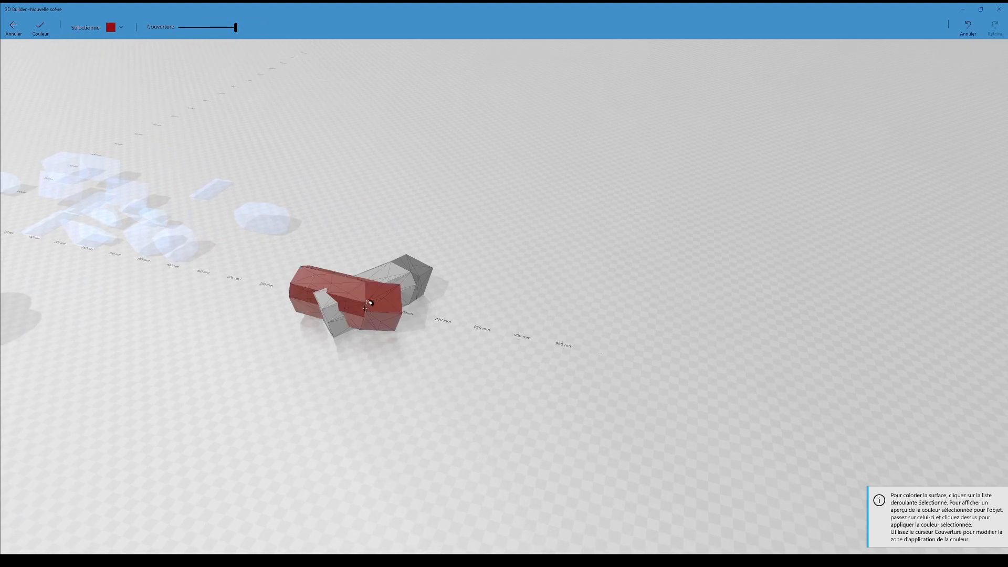
scroll(370, 303, "up", 5)
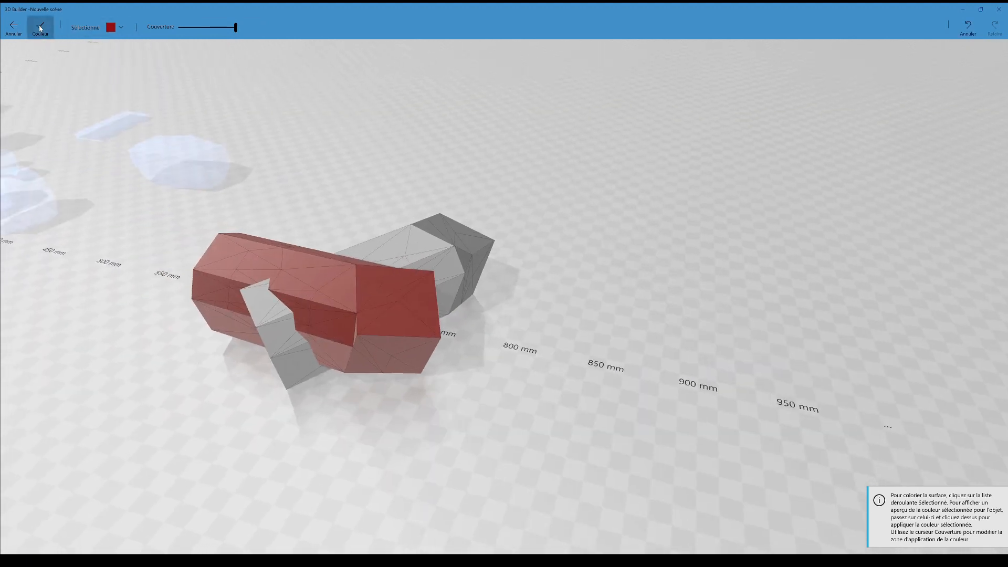
left_click(41, 28)
- Move the partly red column group to about X 730.23, Y 40.23 mm and raise it to about Z 53.87 mm
scroll(456, 301, "down", 5)
left_click_drag(376, 337, 310, 355)
right_click_drag(278, 292, 343, 266)
scroll(342, 265, "up", 3)
left_click_drag(424, 241, 499, 205)
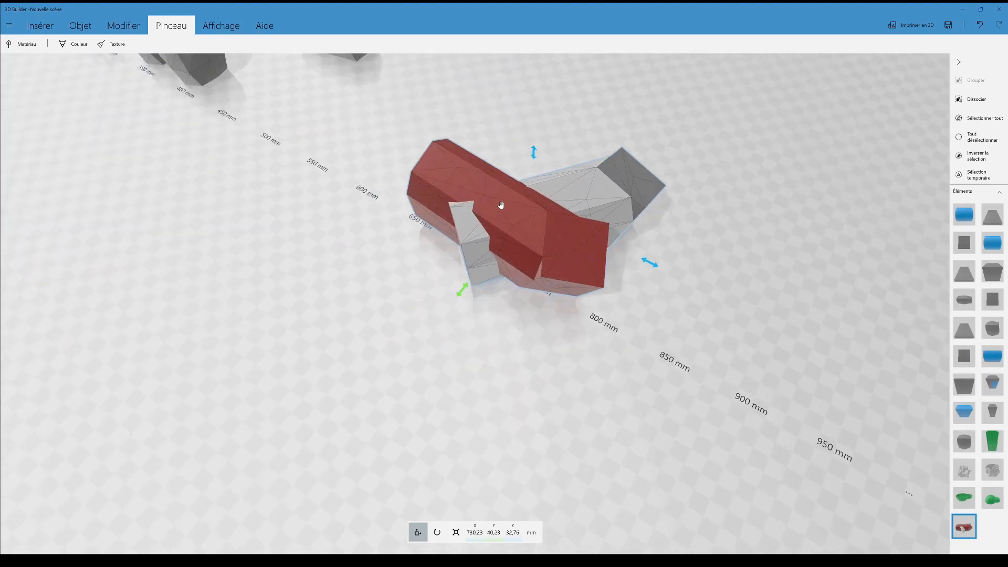
right_click_drag(526, 170, 487, 184)
left_click_drag(487, 164, 478, 137)
left_click_drag(263, 206, 359, 142)
right_click_drag(359, 142, 339, 227)
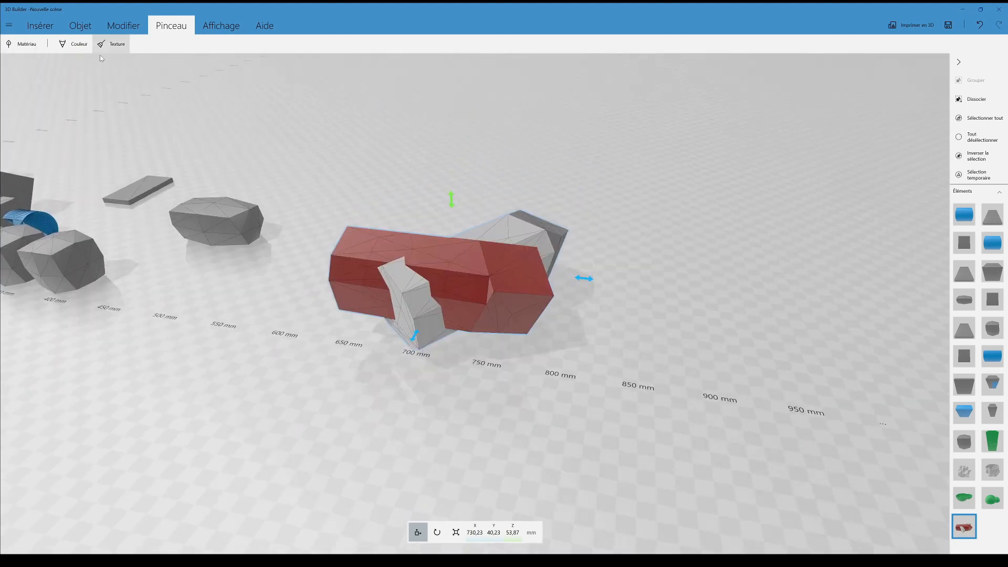
right_click_drag(337, 181, 338, 157)
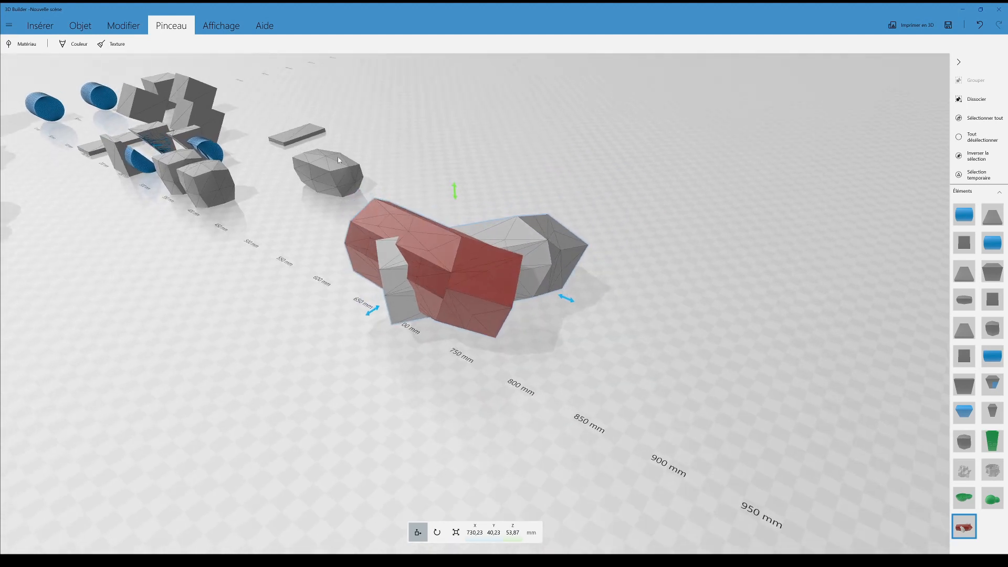
- Cover the grey column of the group with the white marble texture, face by face on all sides
left_click(114, 50)
left_click(123, 30)
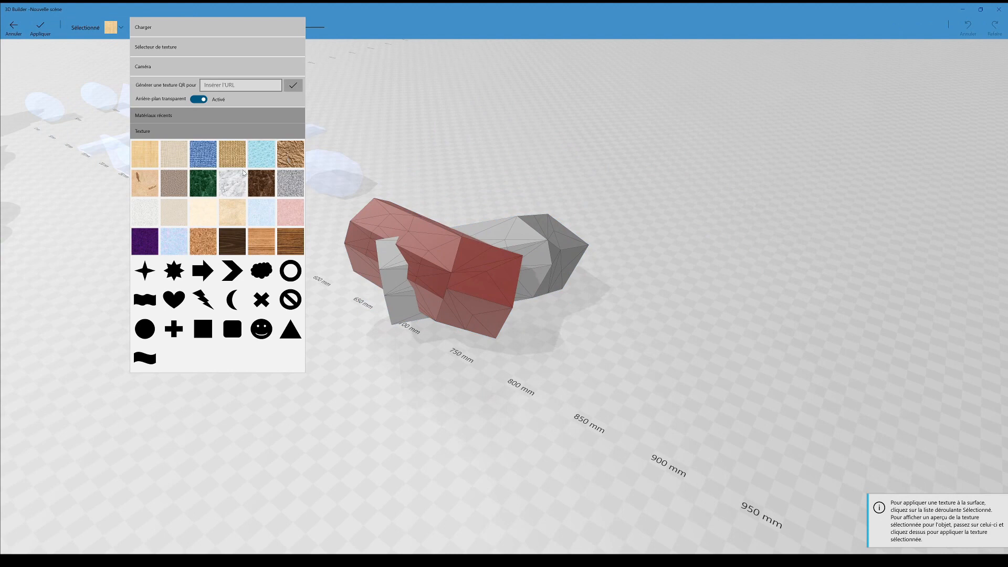
left_click(235, 186)
left_click(548, 234)
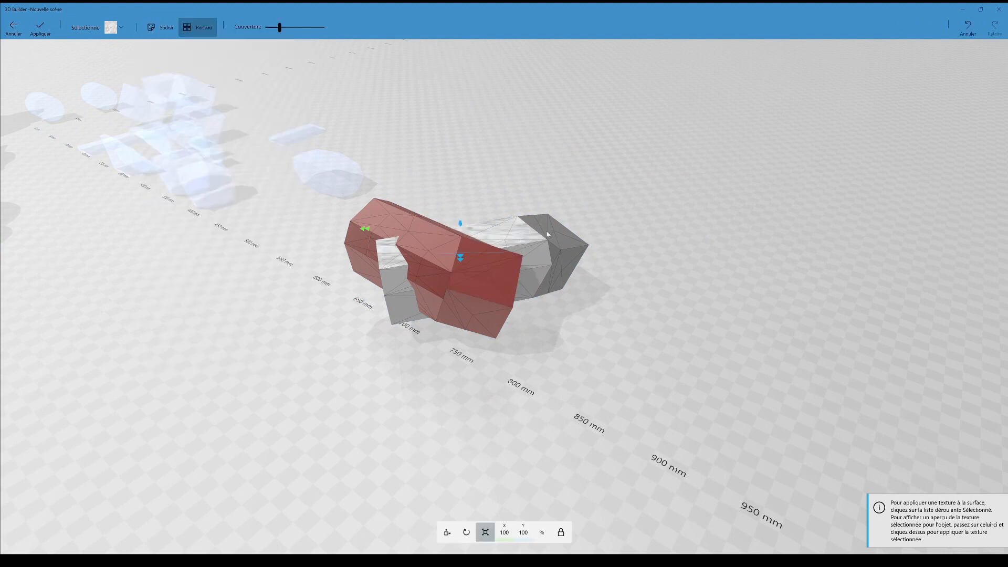
left_click(574, 249)
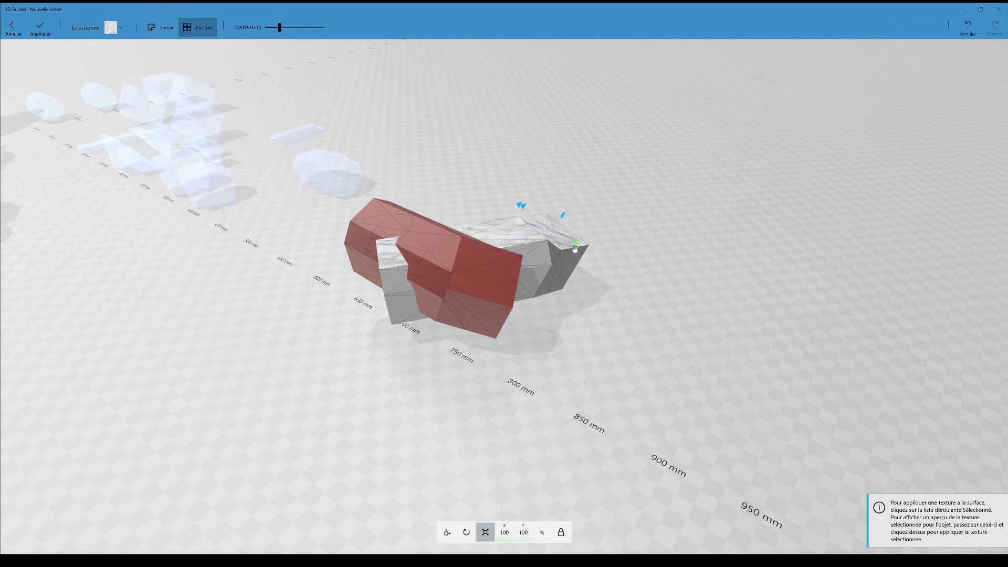
left_click(547, 257)
left_click_drag(282, 265, 365, 162)
left_click_drag(380, 257, 377, 224)
left_click_drag(391, 283, 317, 383)
left_click_drag(712, 241, 521, 282)
right_click_drag(576, 313, 412, 312)
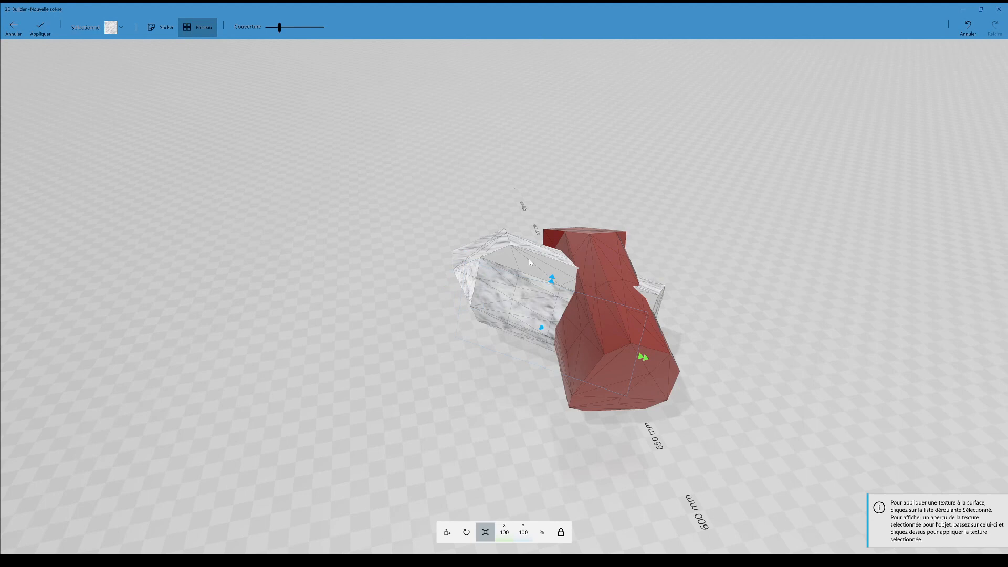
right_click_drag(534, 296, 686, 332)
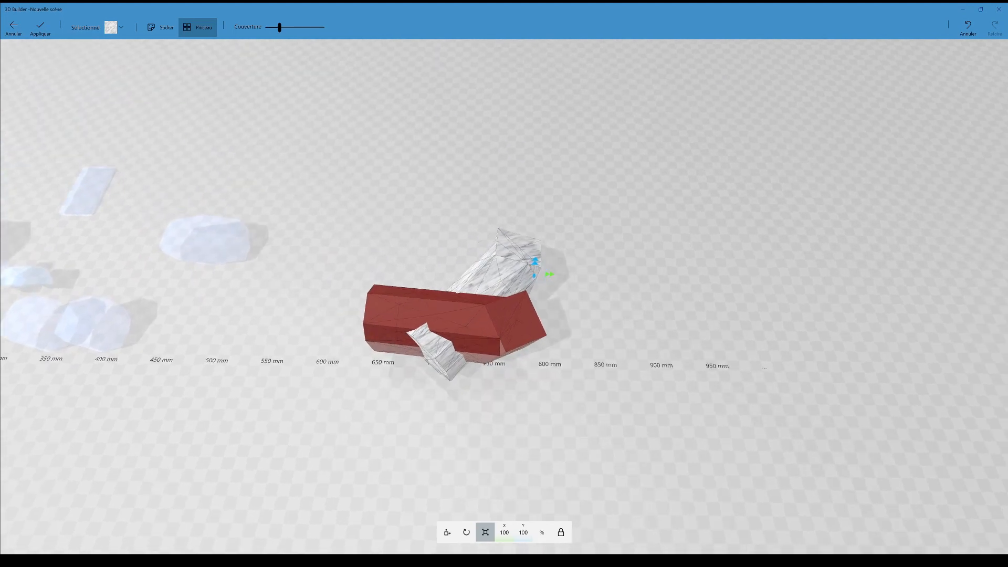
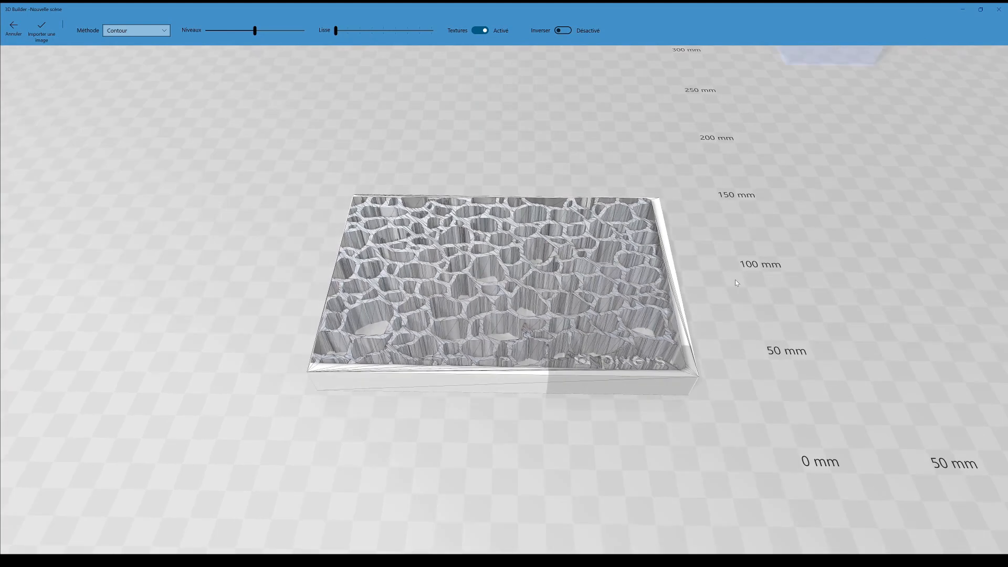
- Invert the contour relief of the image being imported so that the dark stones rise instead of the joints
left_click_drag(820, 308, 809, 347)
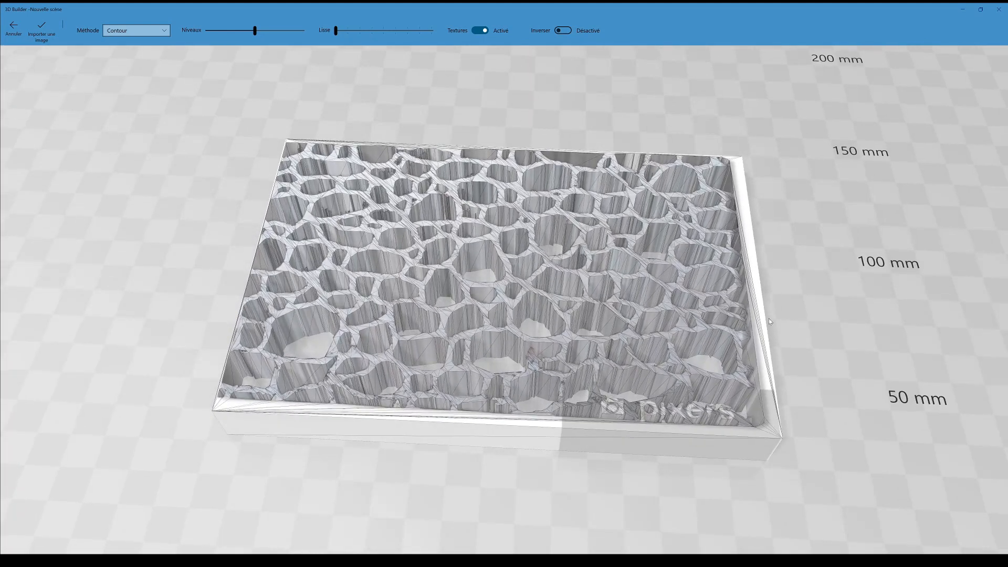
scroll(628, 257, "up", 2)
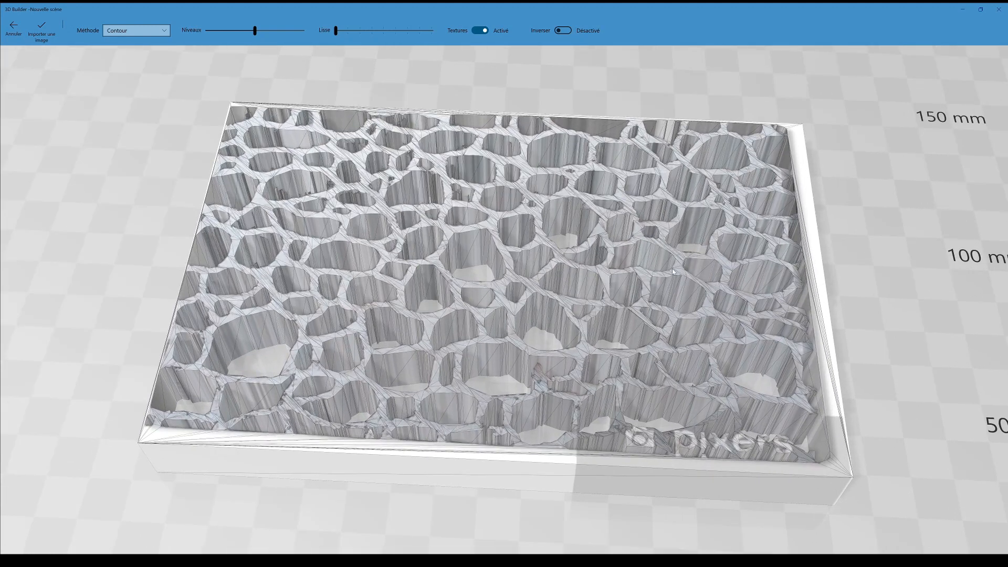
left_click_drag(409, 281, 412, 256)
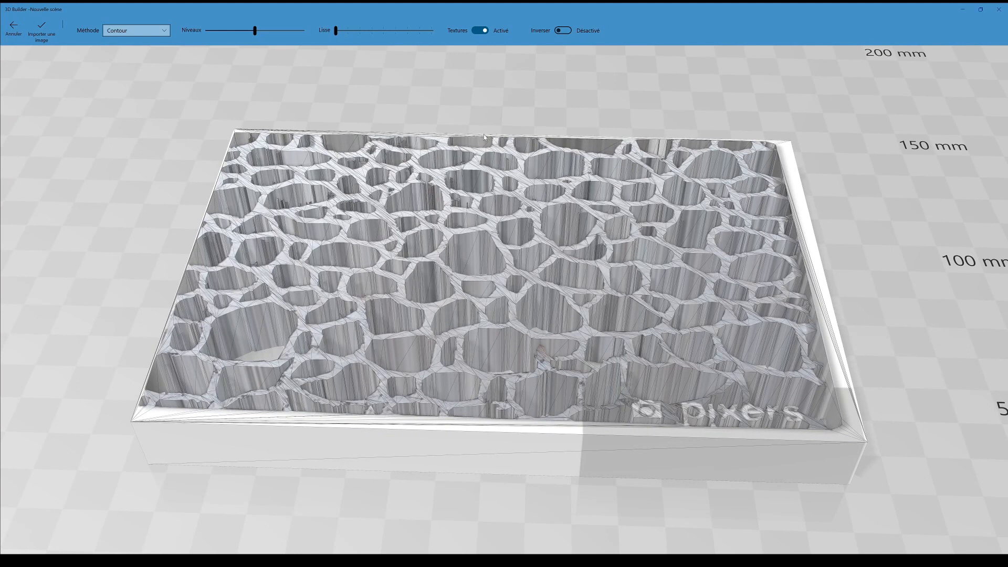
left_click_drag(518, 146, 529, 154)
left_click_drag(559, 106, 513, 216)
left_click(564, 31)
scroll(490, 273, "up", 3)
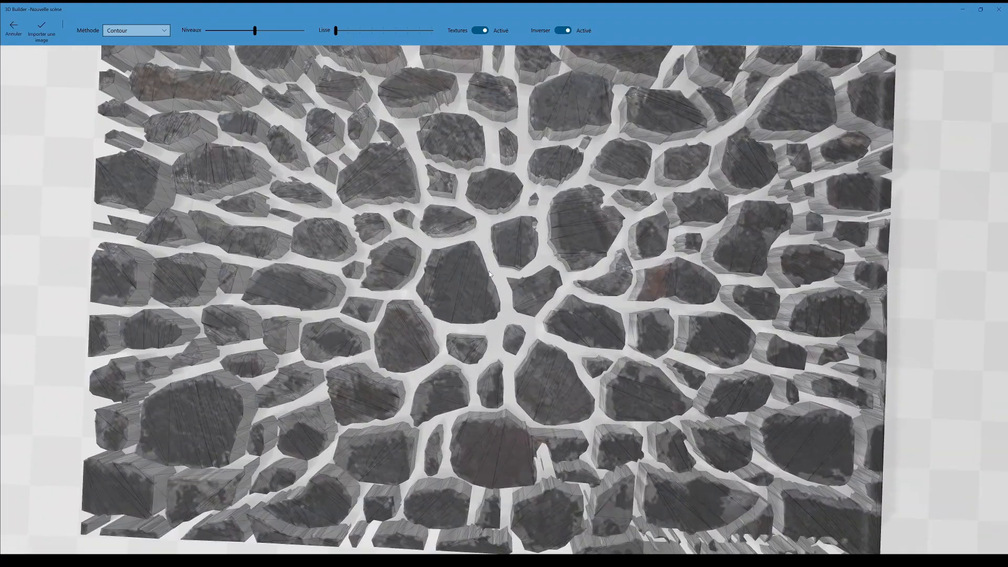
scroll(489, 273, "down", 5)
left_click_drag(489, 273, 487, 177)
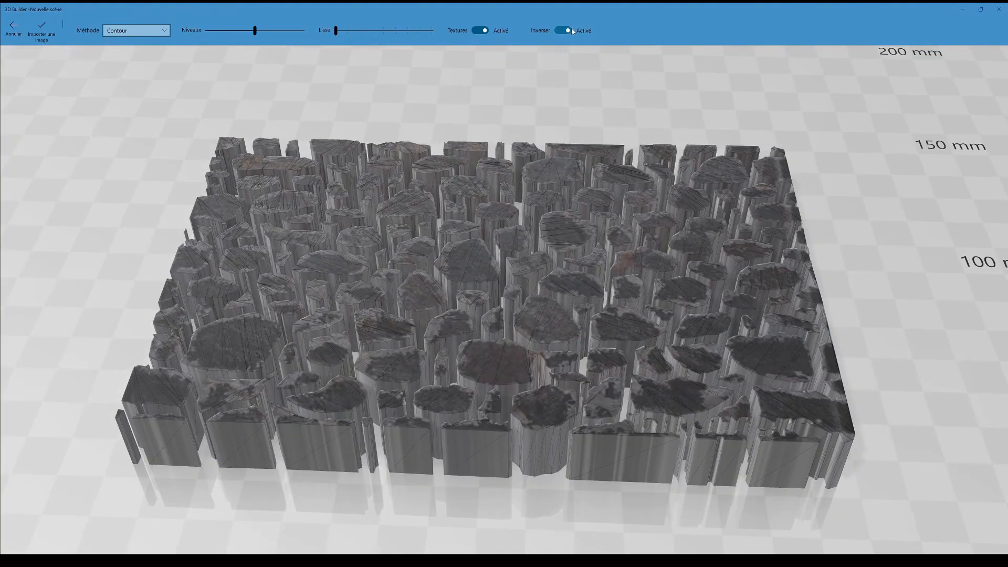
left_click_drag(535, 68, 475, 227)
scroll(515, 231, "down", 2)
scroll(515, 157, "up", 2)
- Raise the contour level to about 70% of its range, keep smoothing at minimum, and import the image as a 3D object
mouse_move(339, 32)
left_mouse_down()
mouse_move(434, 39)
mouse_move(336, 35)
left_mouse_up()
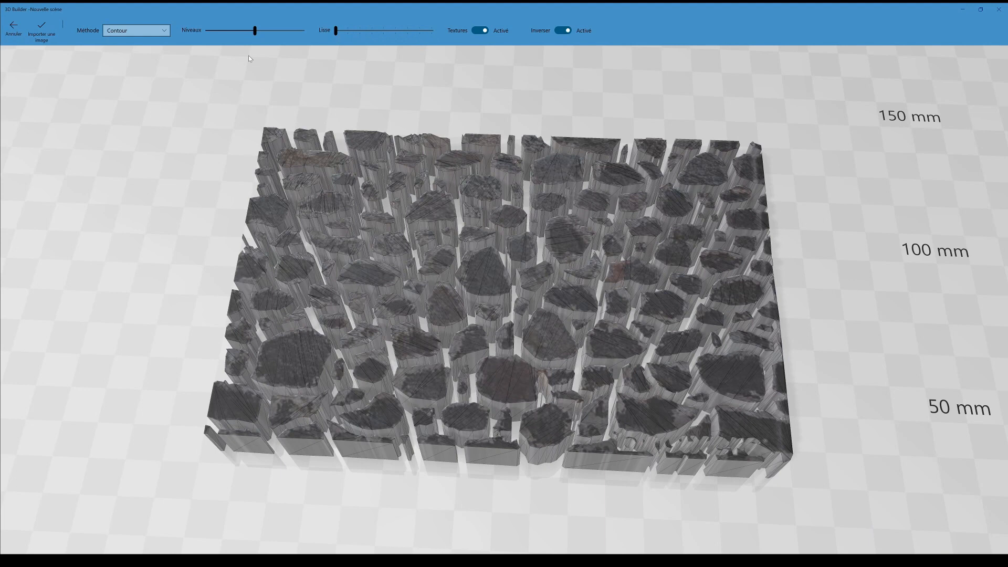
left_click_drag(254, 31, 259, 32)
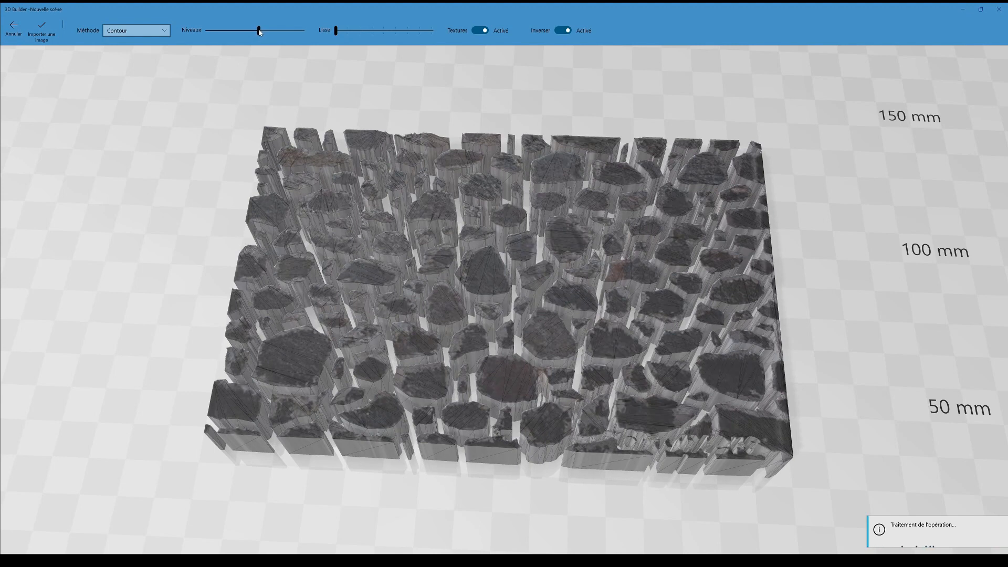
left_click_drag(362, 141, 386, 199)
scroll(386, 199, "up", 3)
scroll(386, 199, "up", 2)
mouse_move(260, 32)
left_mouse_down()
mouse_move(247, 32)
mouse_move(276, 35)
left_mouse_up()
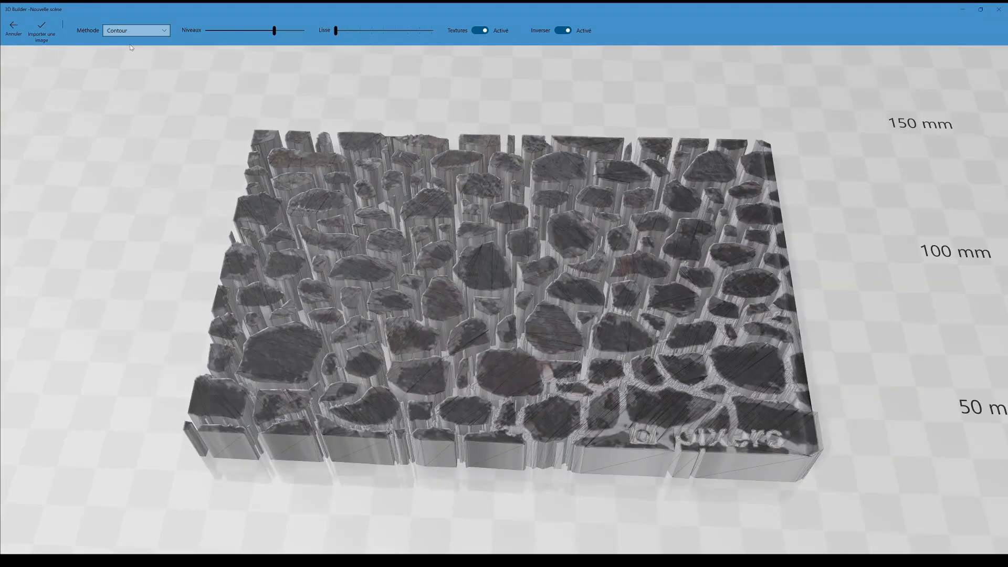
left_click(42, 29)
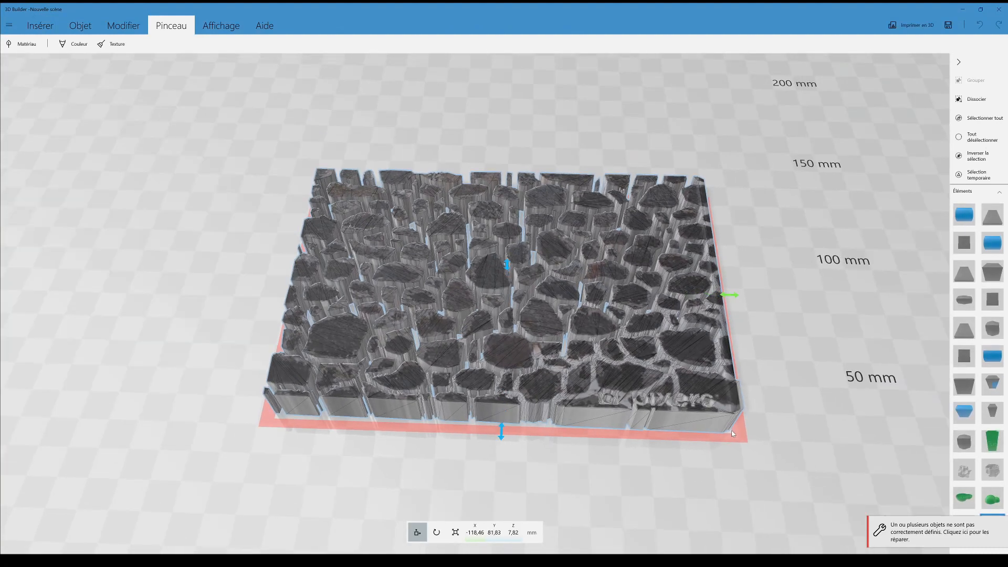
- Move the imported stone relief to about X 76.2, Y 49.66 mm and repair its invalid geometry
left_click_drag(550, 318, 706, 352)
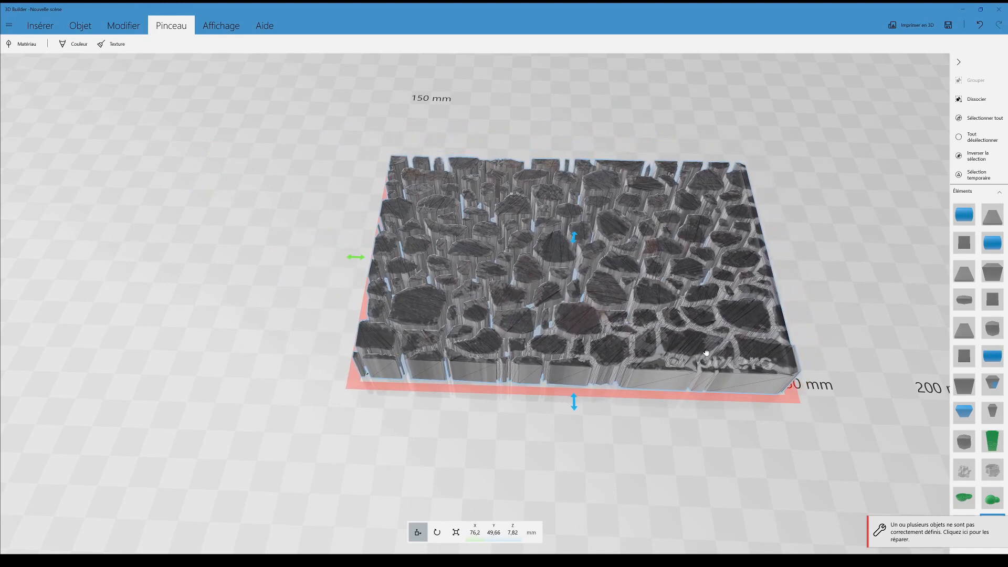
right_click_drag(653, 463, 830, 328)
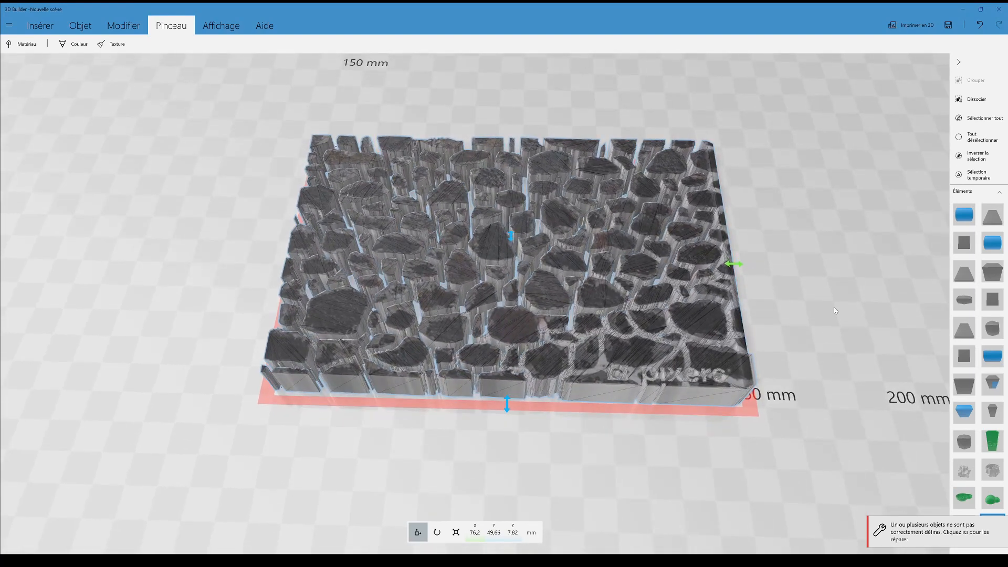
left_click(928, 533)
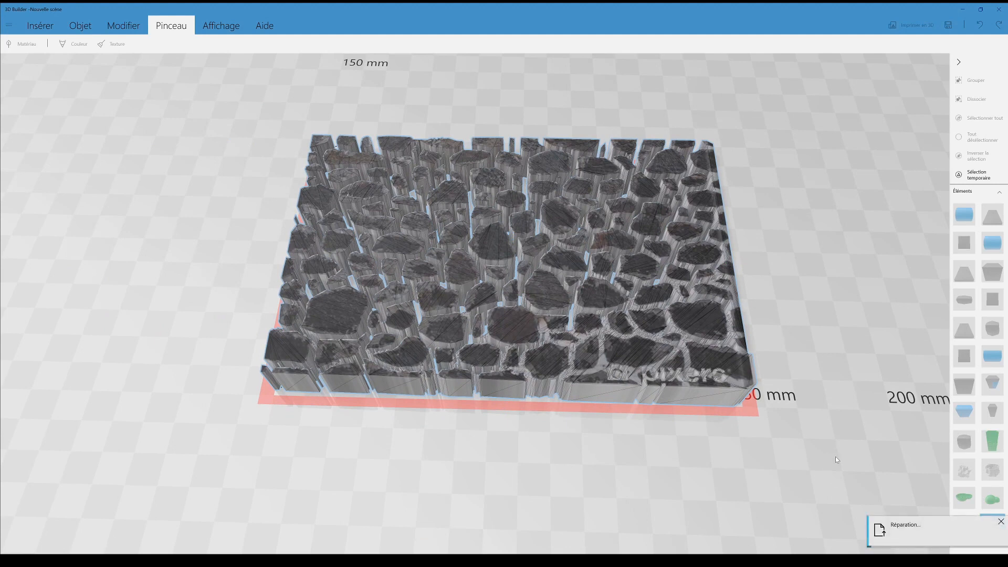
right_click_drag(838, 458, 857, 451)
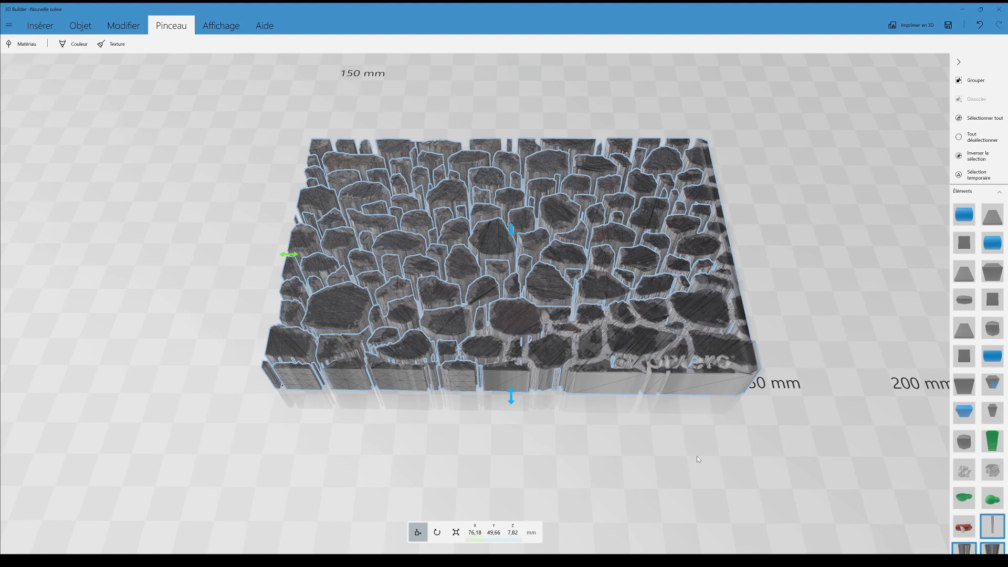
left_click_drag(612, 425, 610, 461)
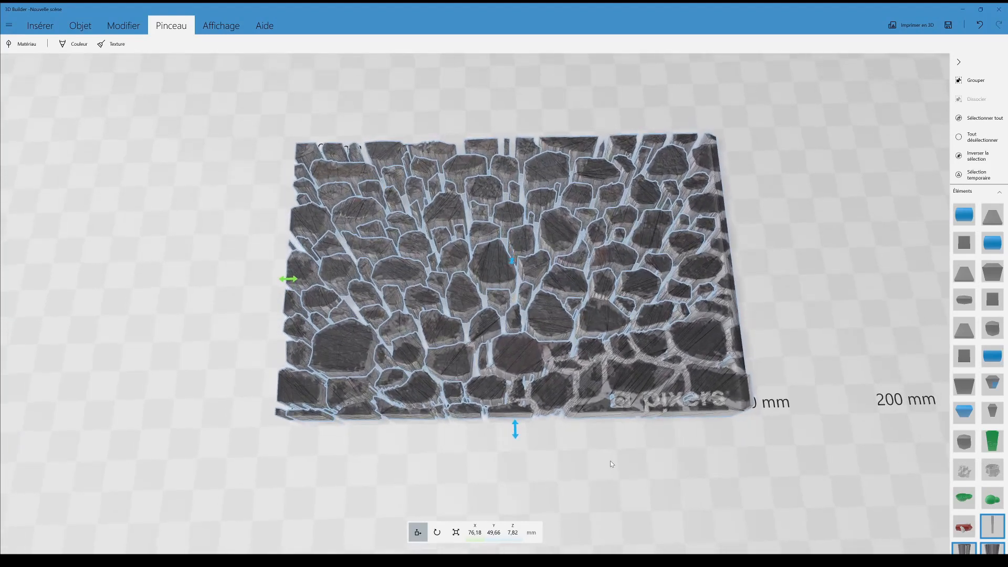
scroll(625, 462, "up", 2)
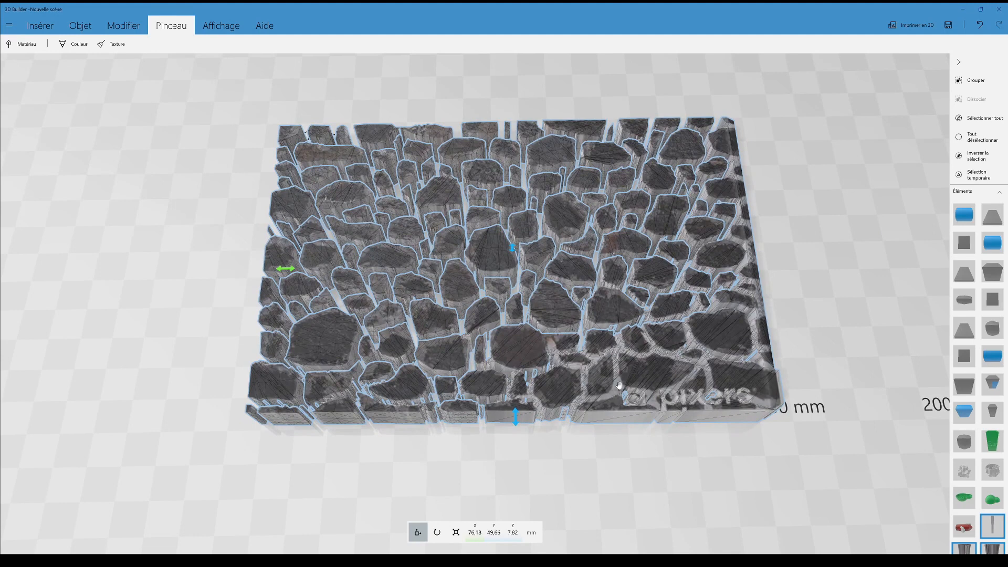
left_click_drag(804, 370, 795, 404)
- Select individual stones across the repaired relief to examine how it is divided into separate pieces
left_click(704, 413)
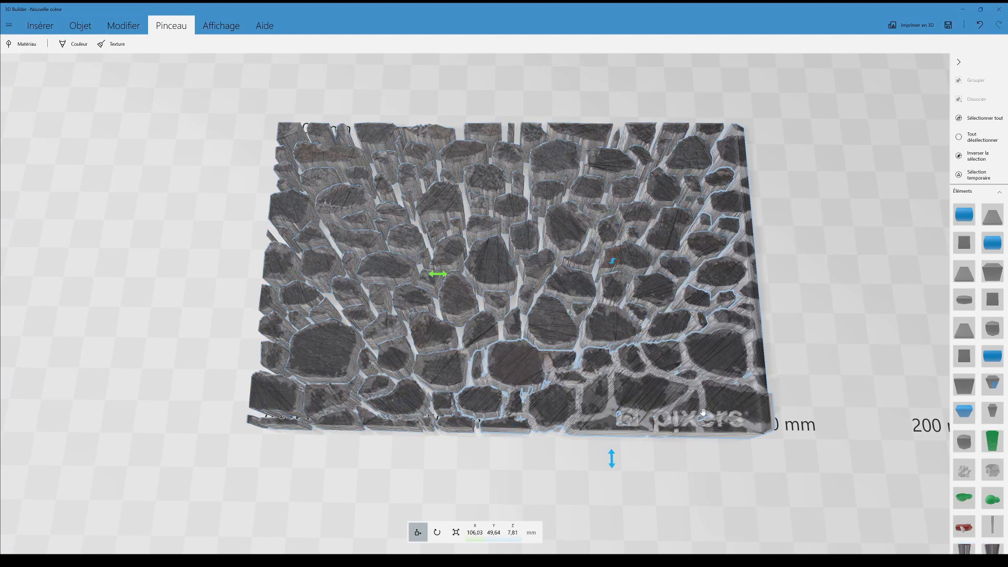
scroll(703, 409, "down", 2)
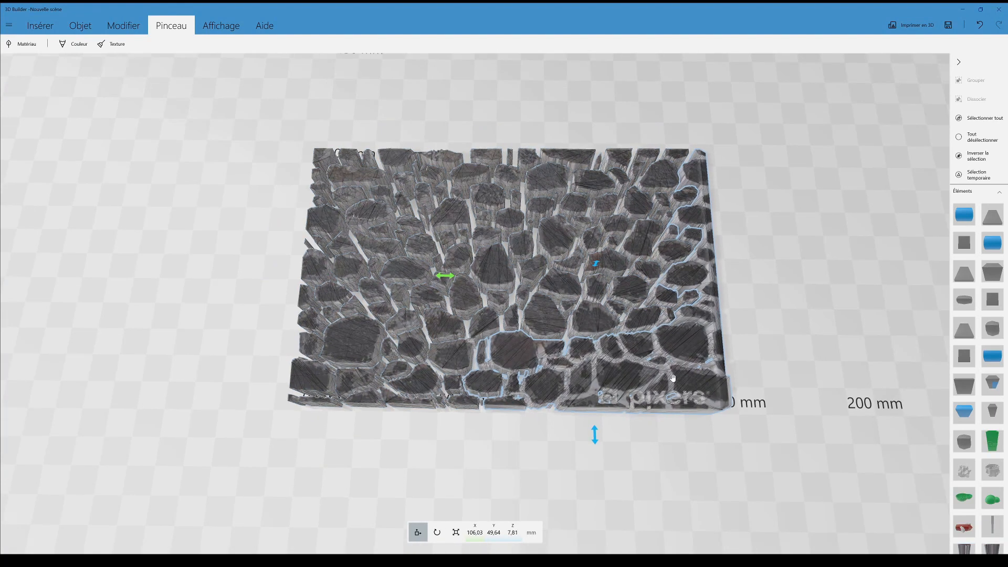
scroll(673, 378, "down", 1)
left_click_drag(690, 435, 666, 399)
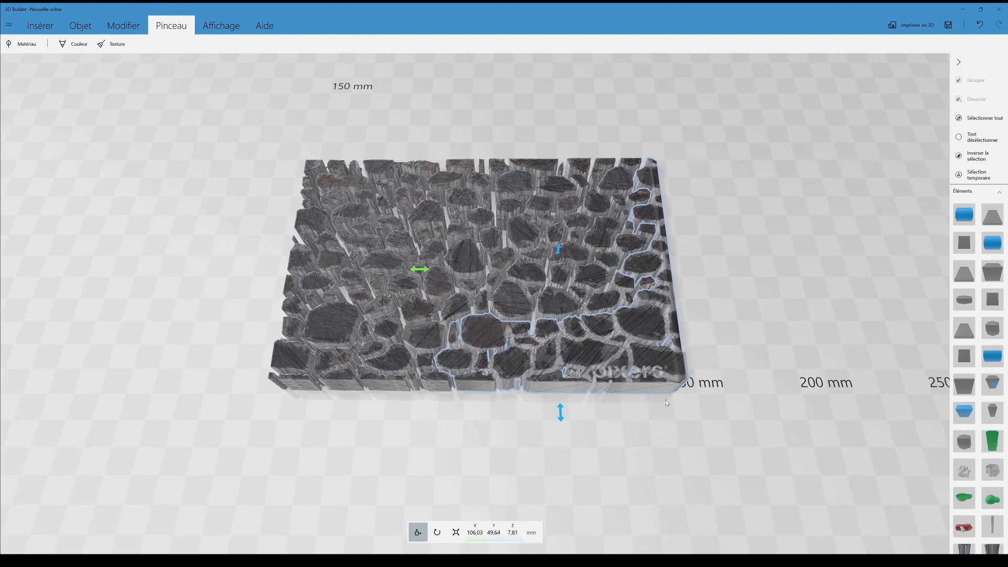
left_click(526, 309)
left_click(532, 271)
left_click(532, 251)
left_click(525, 236)
left_click(504, 259)
left_click(499, 228)
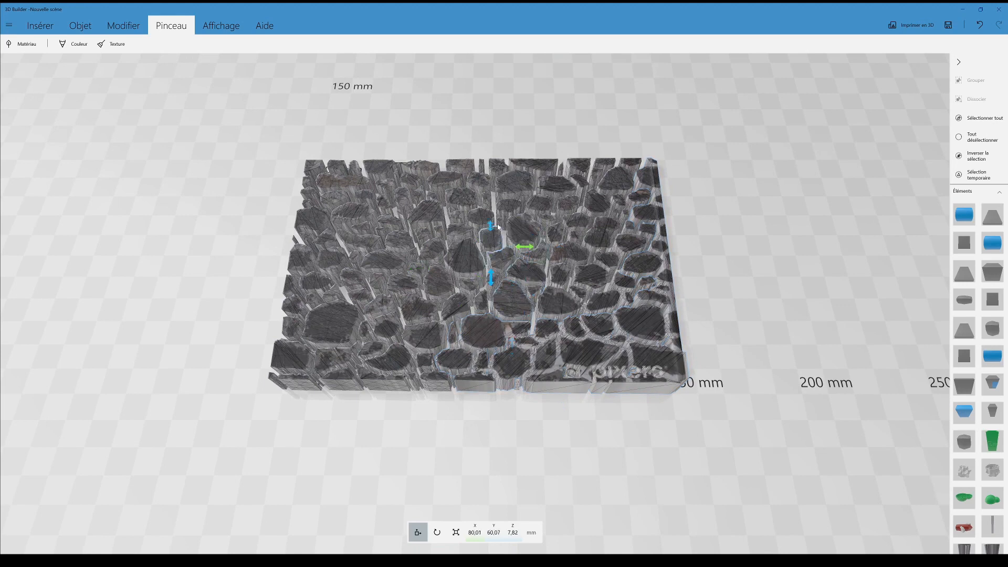
left_click(506, 212)
left_click(469, 234)
left_click(464, 264)
left_click(442, 252)
left_click(446, 287)
left_click(419, 299)
left_click(409, 283)
left_click(413, 270)
left_click(389, 261)
left_click(402, 244)
left_click(426, 214)
left_click_drag(727, 252, 666, 247)
scroll(493, 252, "up", 3)
left_click(545, 257)
scroll(578, 284, "down", 5)
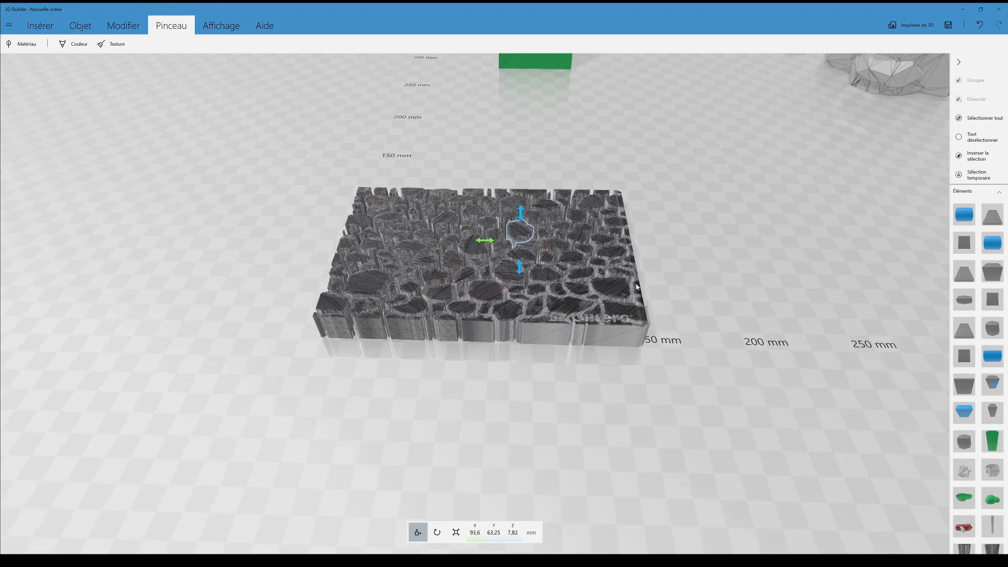
scroll(596, 301, "up", 3)
left_click(596, 301)
left_click(508, 272)
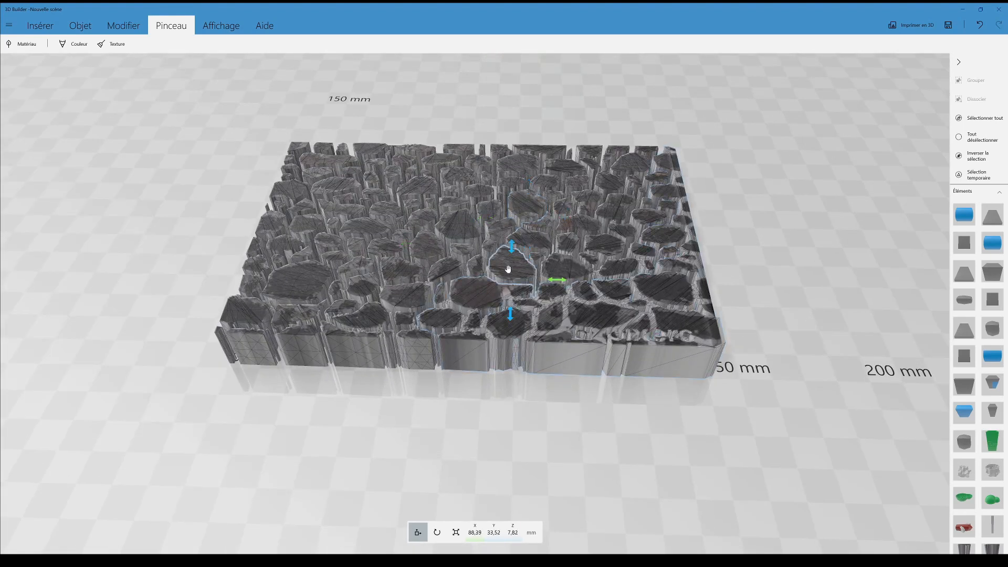
left_click(313, 279)
left_click(361, 290)
- Delete the large connected piece carrying the watermark text along the relief's front and right edges
right_click_drag(694, 263, 714, 291)
left_click(704, 287)
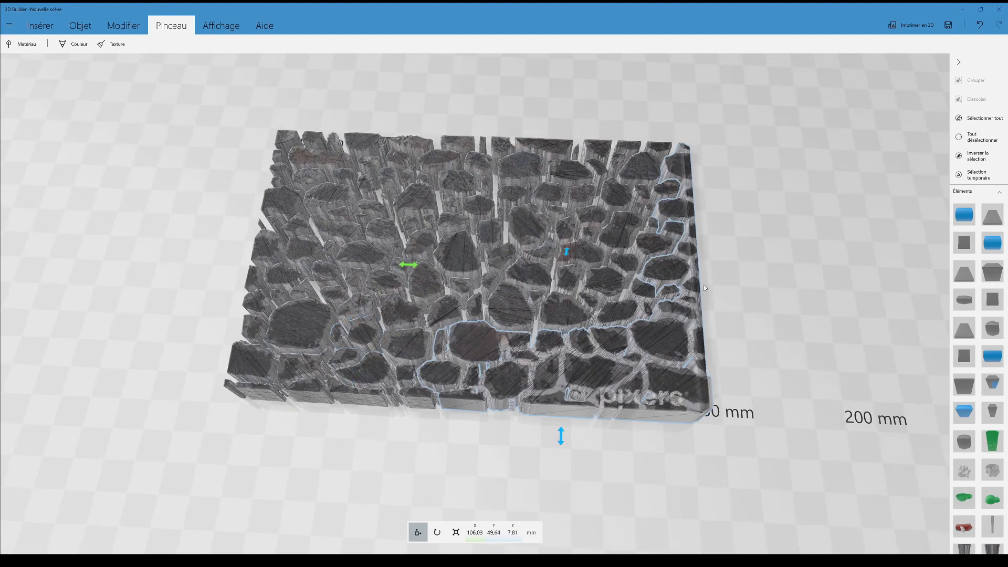
left_click_drag(704, 287, 707, 303)
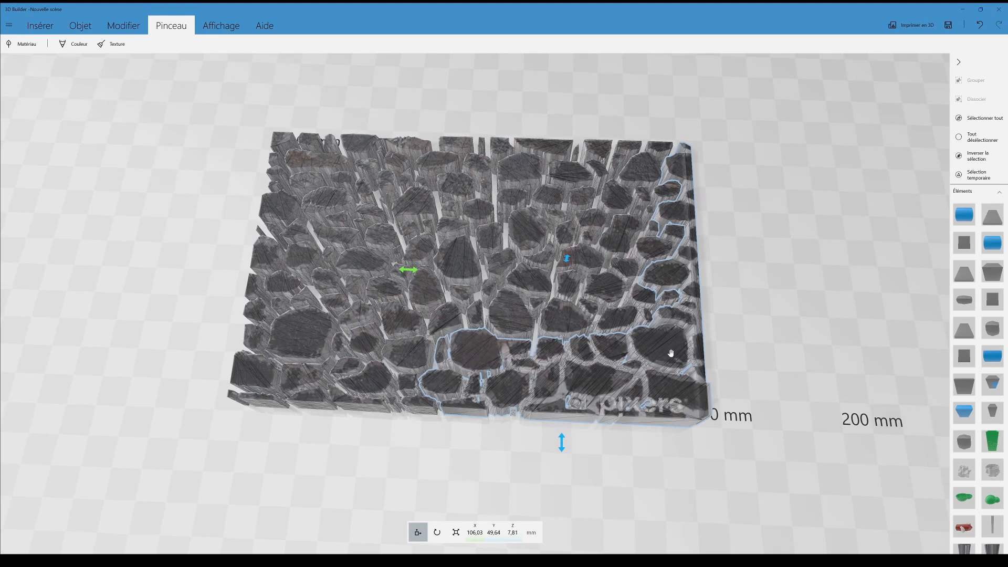
key("Delete")
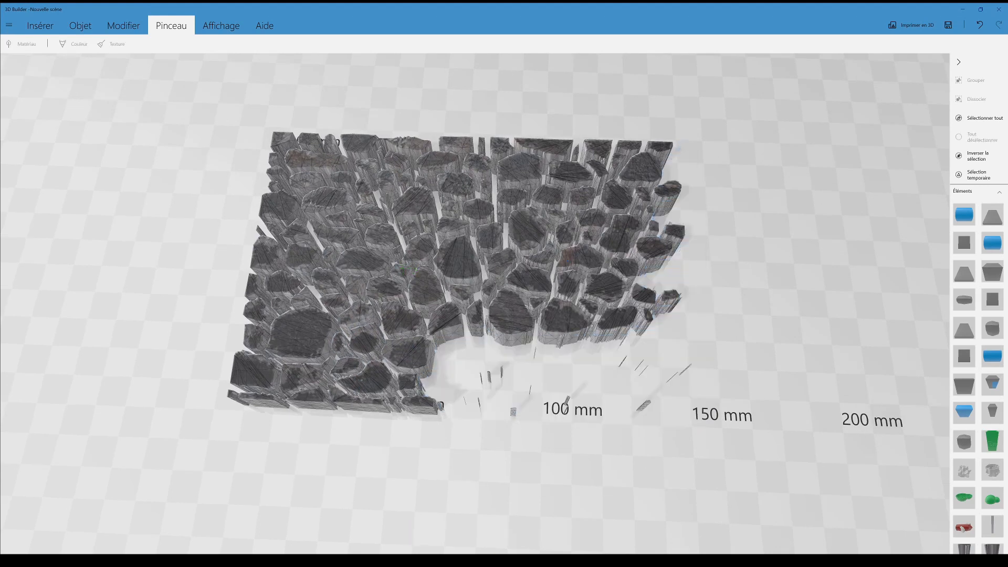
- Delete the connected front-edge piece between 0 and 50 mm and the two thin pieces at the 0 mm corner
right_click_drag(529, 415, 493, 364)
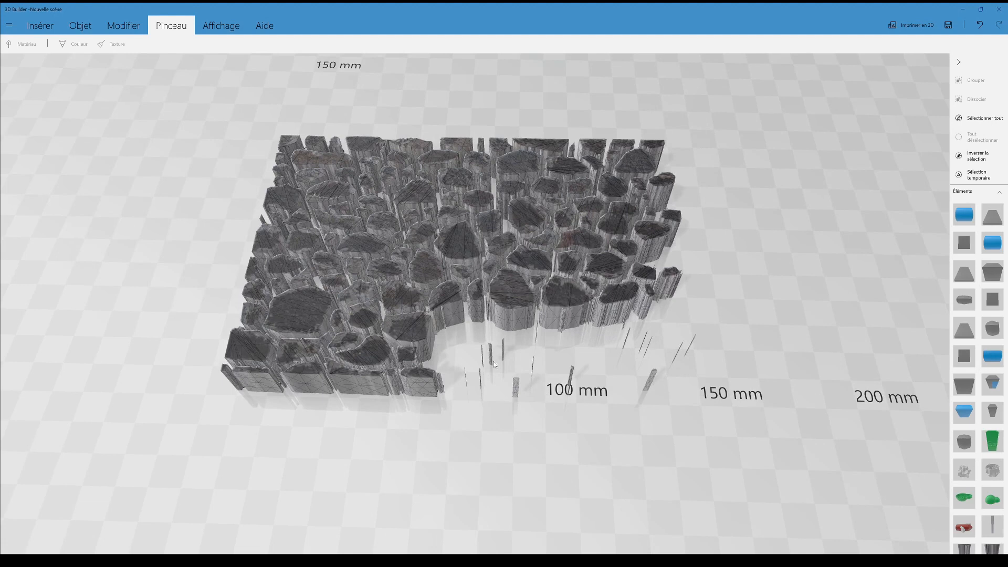
left_click(313, 317)
left_click(312, 373)
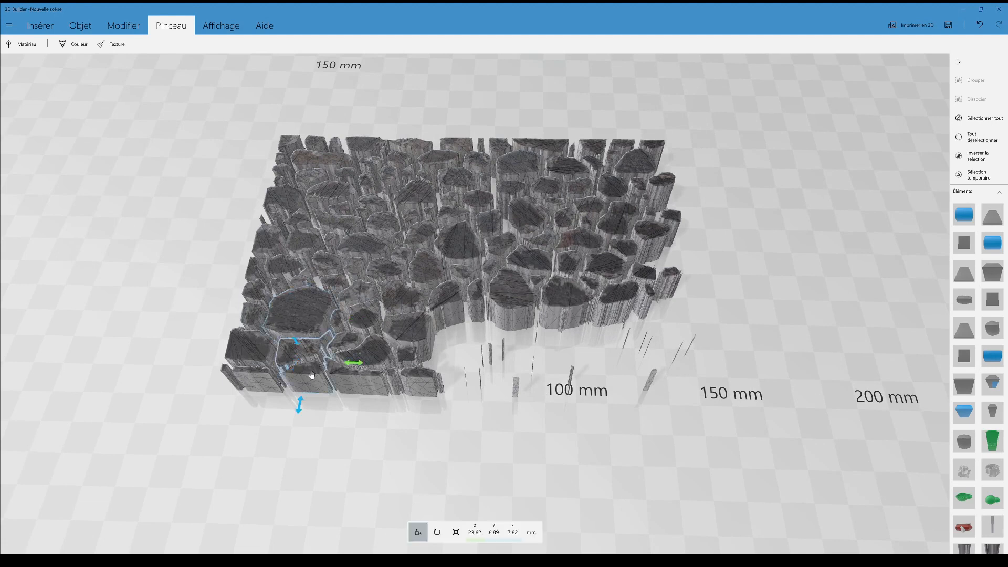
key("Delete")
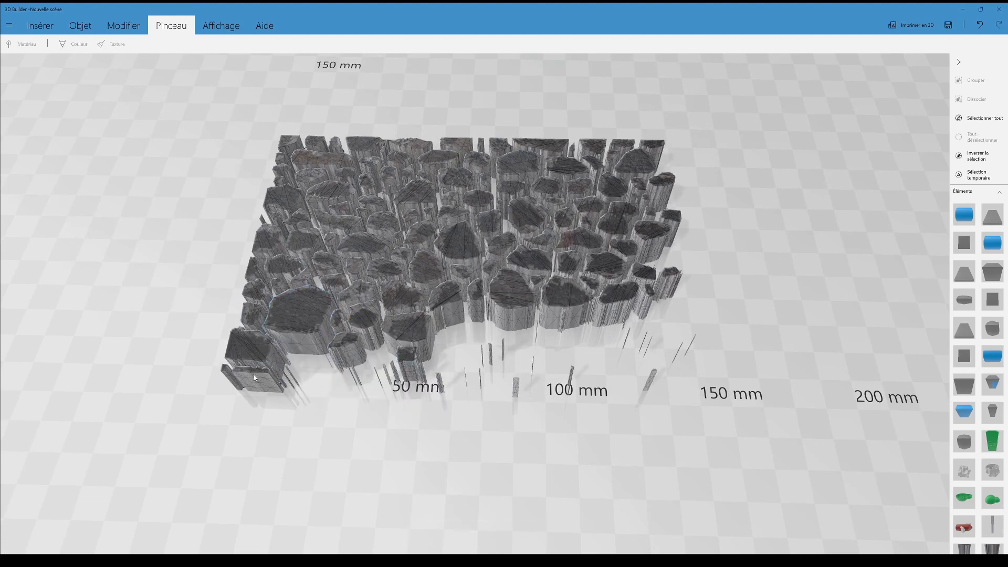
left_click(254, 377)
key("Delete")
left_click(231, 382)
key("Delete")
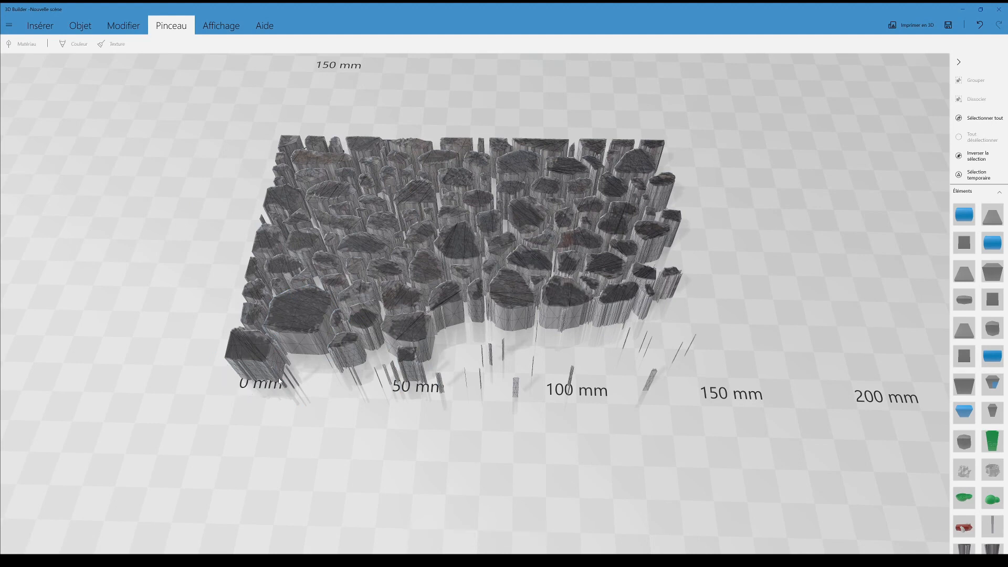
right_click_drag(281, 384, 614, 395)
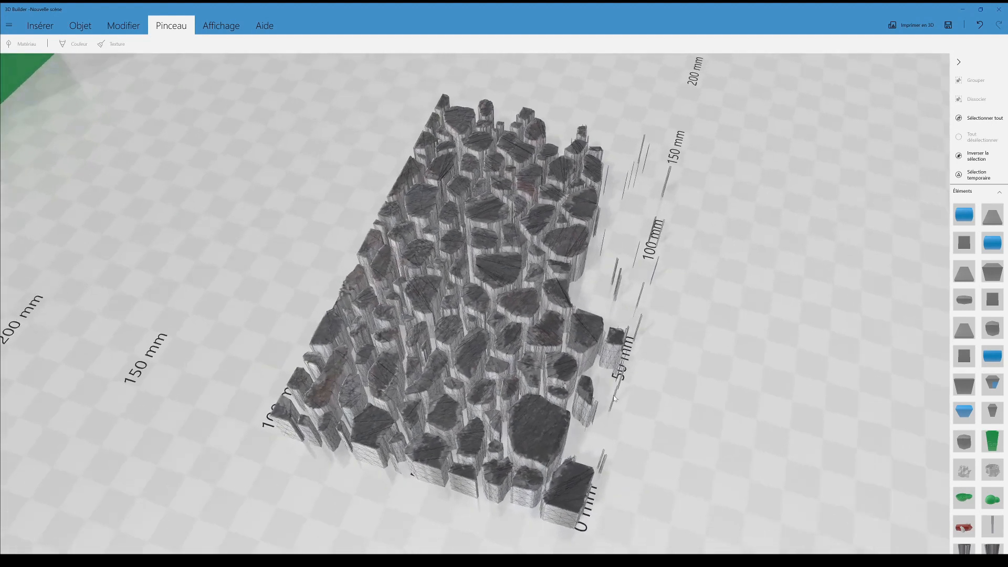
- Delete the whole scene except roughly twenty well-separated stones picked from the interior of the relief
scroll(613, 395, "down", 3)
left_click_drag(614, 395, 642, 320)
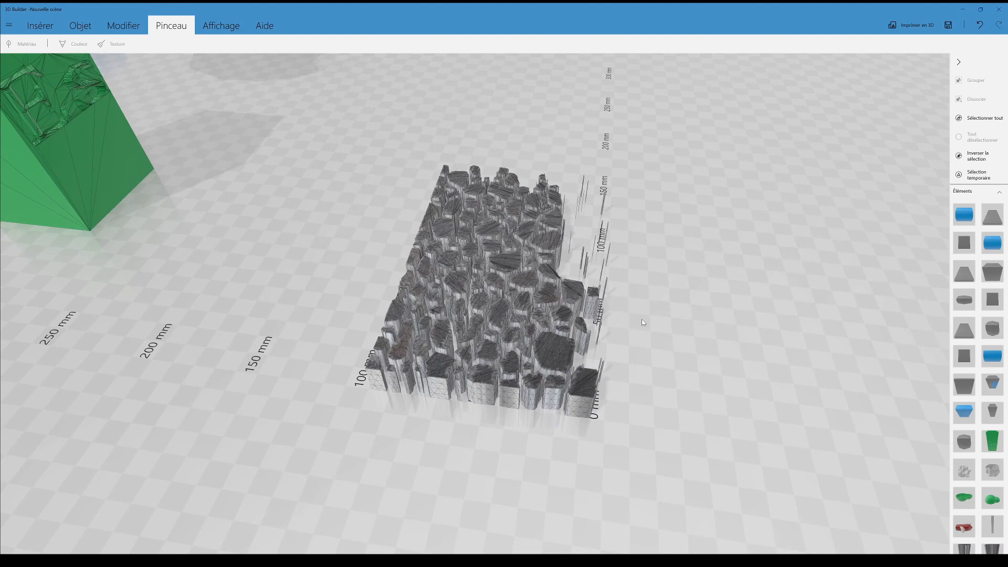
key("ctrl+a")
left_click_drag(637, 357, 616, 425)
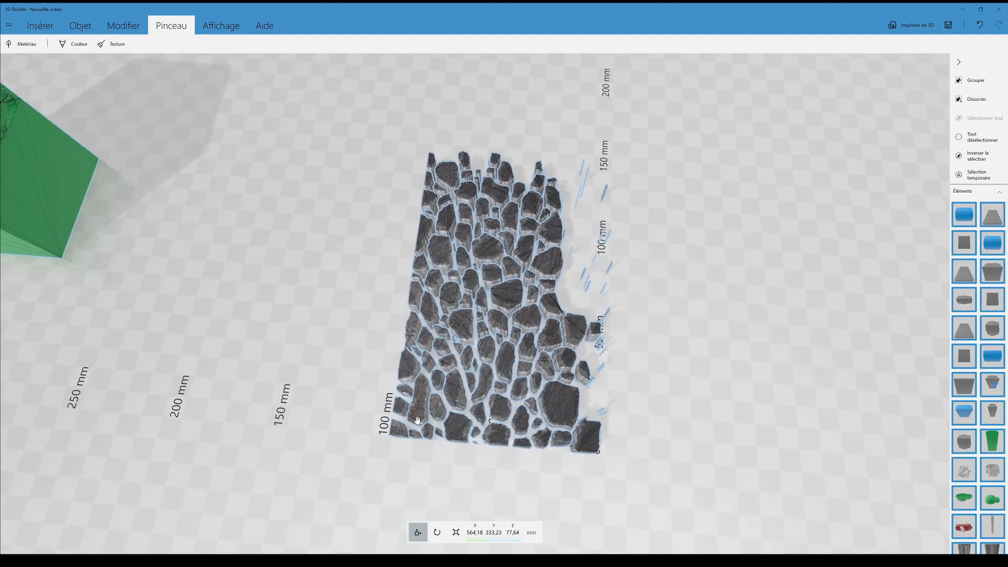
left_click_drag(418, 420, 439, 381)
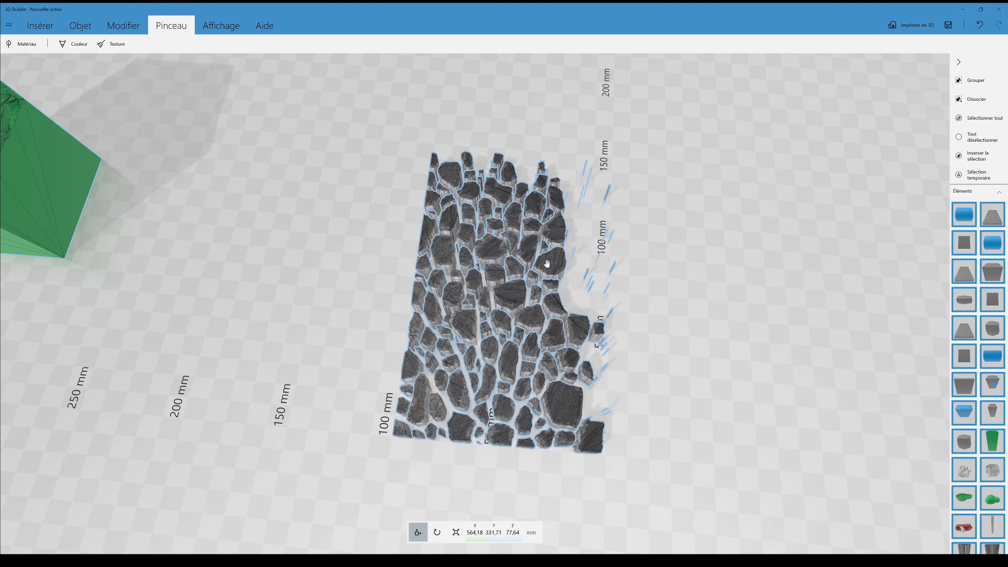
left_click(552, 234)
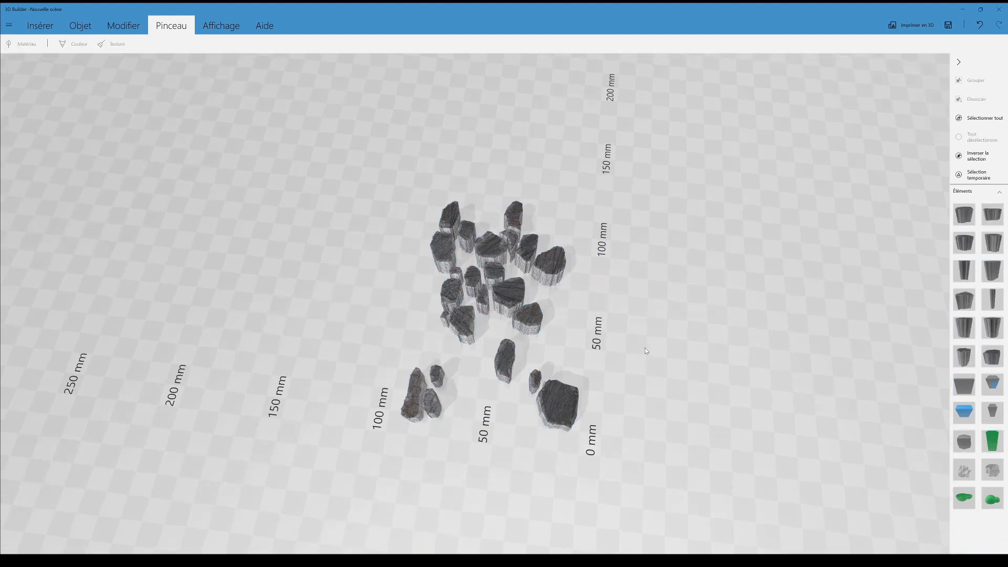
- Duplicate all the remaining stones and mirror the copy along X beside the originals, about 108.37 mm long
left_click_drag(645, 348, 457, 362)
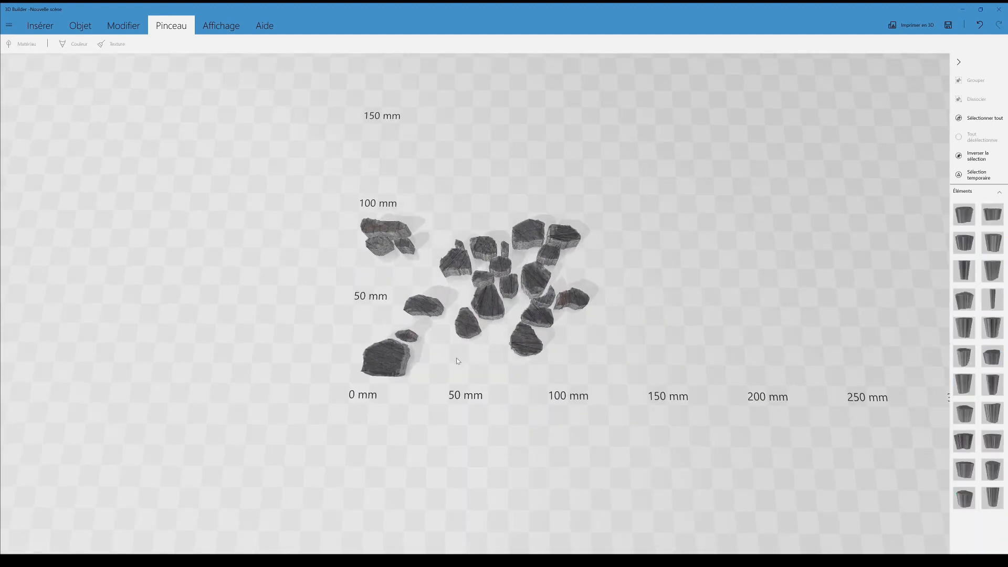
key("ctrl+a")
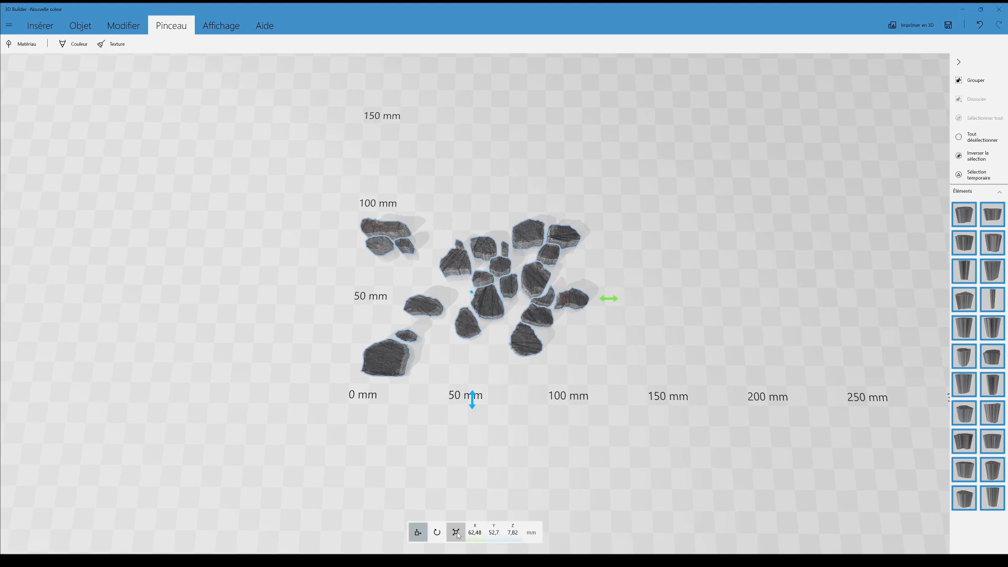
left_click(458, 534)
key("ctrl+d")
left_click_drag(415, 294, 640, 292)
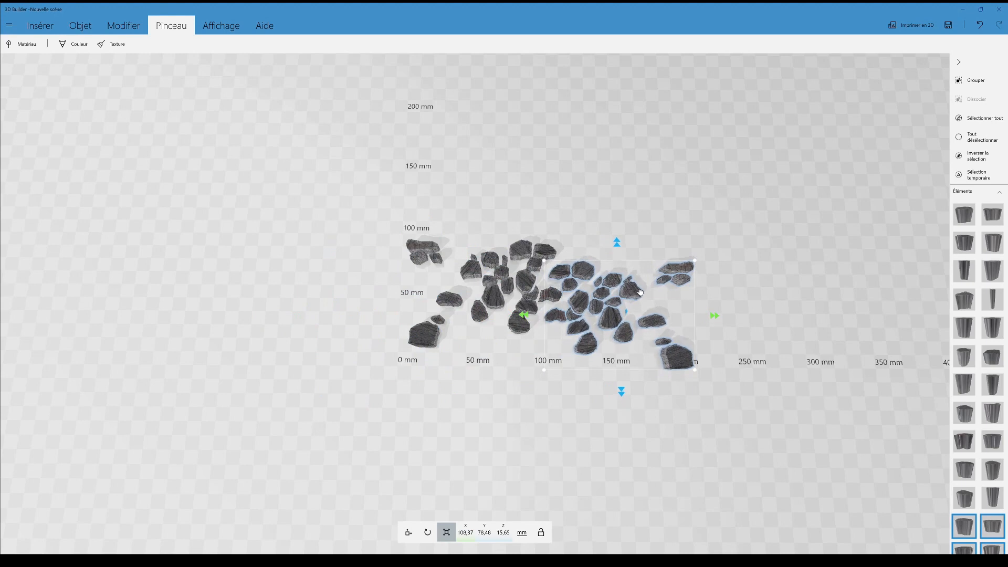
- Rotate both sets of stones together to a 90° roll so they stand upright
right_click_drag(429, 389, 550, 380)
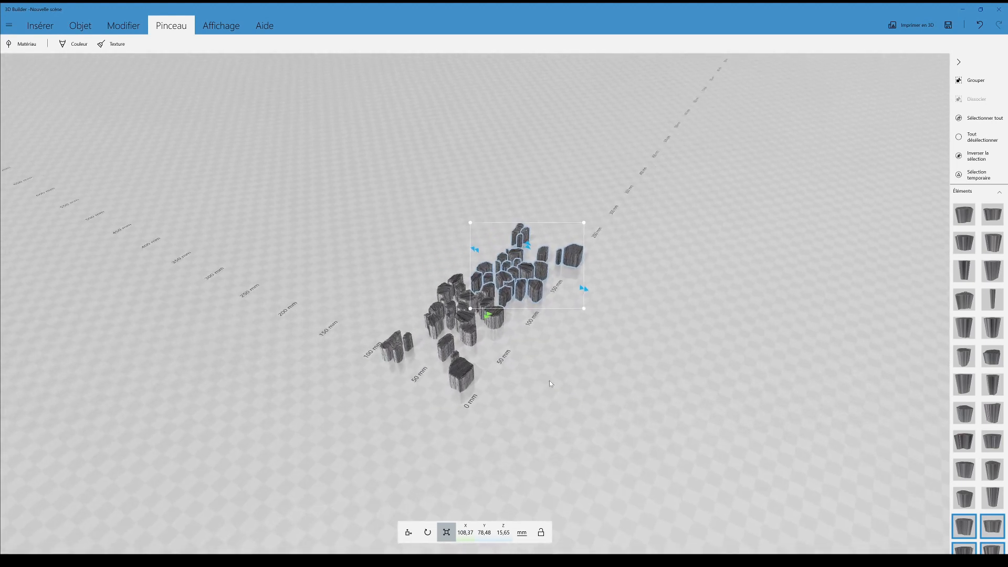
key("ctrl+a")
left_click(428, 530)
left_click_drag(501, 181, 559, 306)
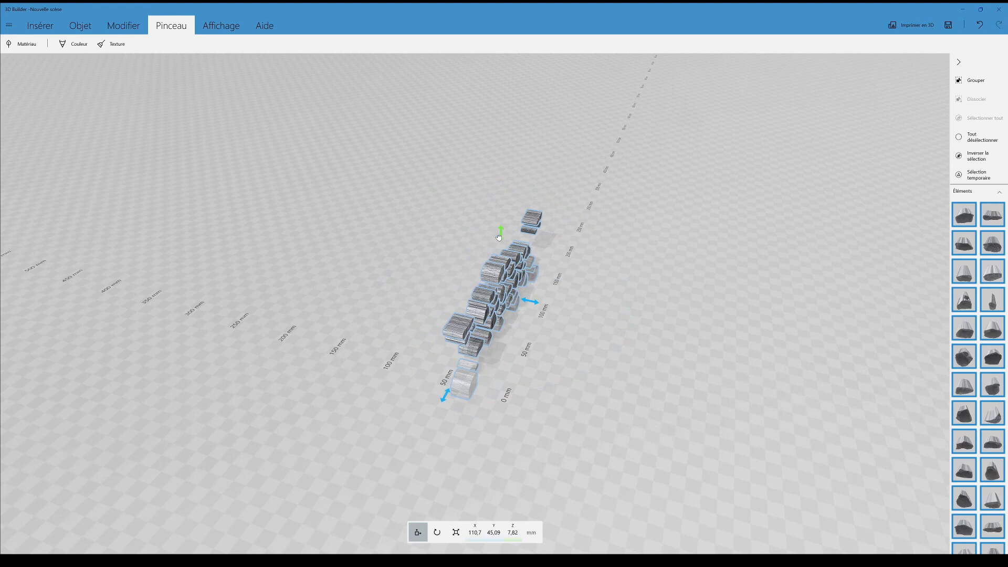
- Raise and shift the upright stones to about X 167.27, Y 25.71, Z 54.5 mm
left_click_drag(499, 238, 497, 193)
right_click_drag(638, 342, 208, 133)
left_click_drag(478, 209, 540, 208)
left_click_drag(613, 329, 588, 358)
right_click_drag(588, 359, 564, 367)
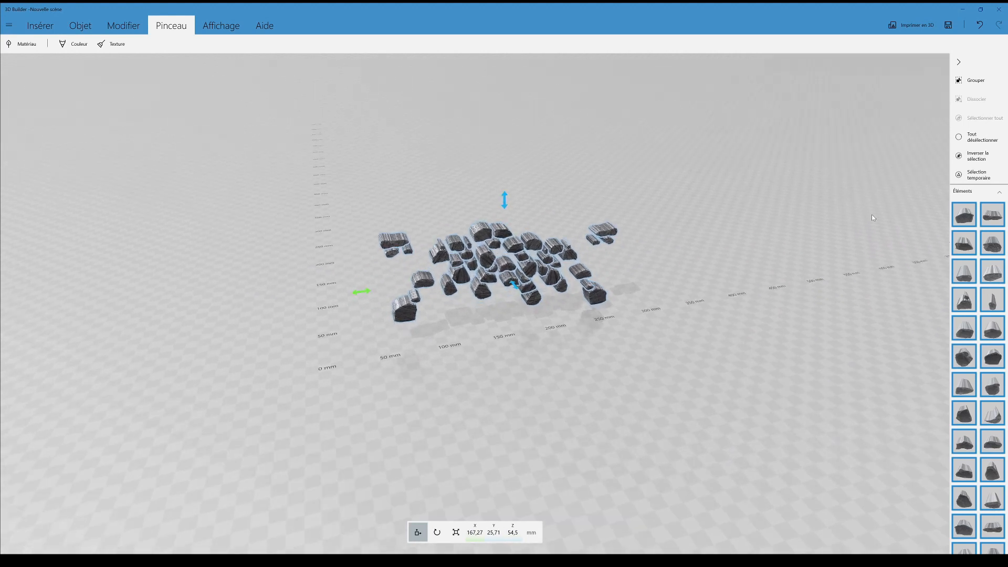
- Select individual upright stones and examine their spacing and overlaps from several angles
left_click(550, 250)
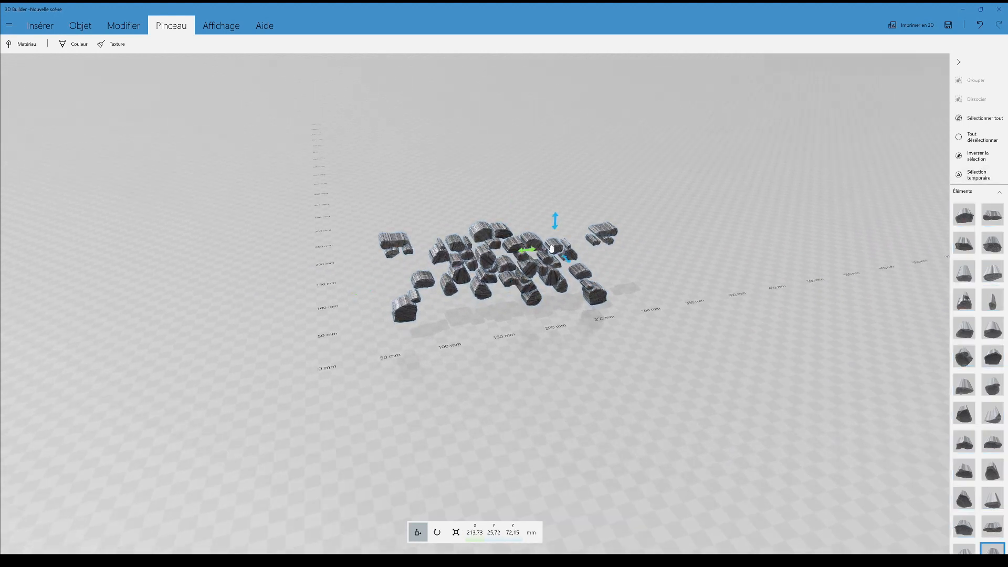
left_click(503, 233)
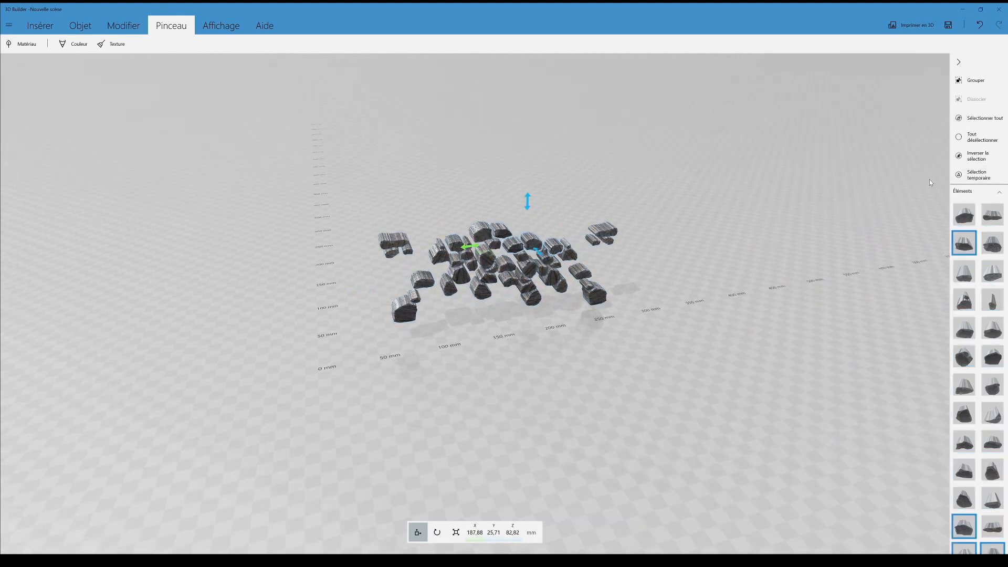
scroll(728, 286, "up", 5)
left_click(698, 227)
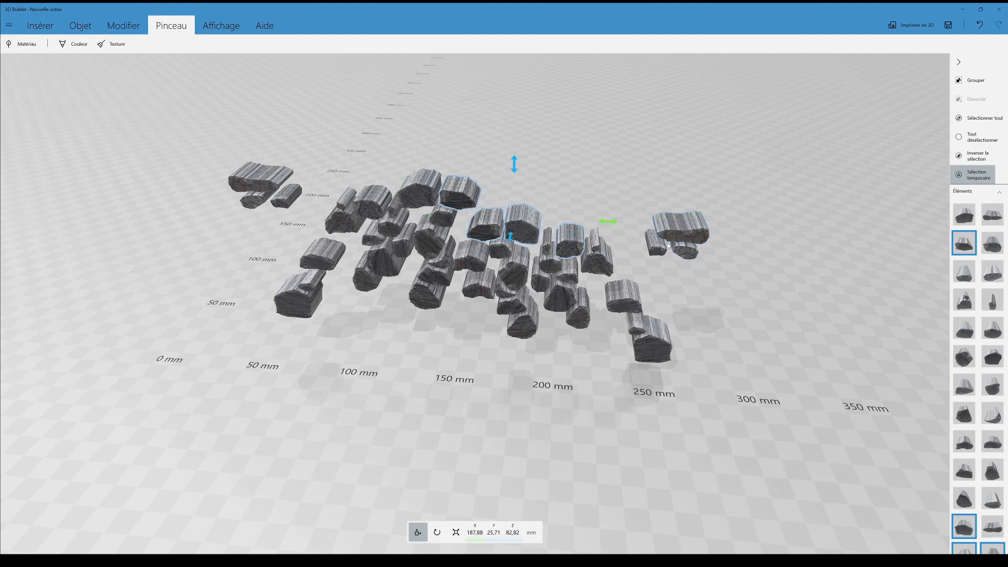
right_click_drag(669, 245, 742, 282)
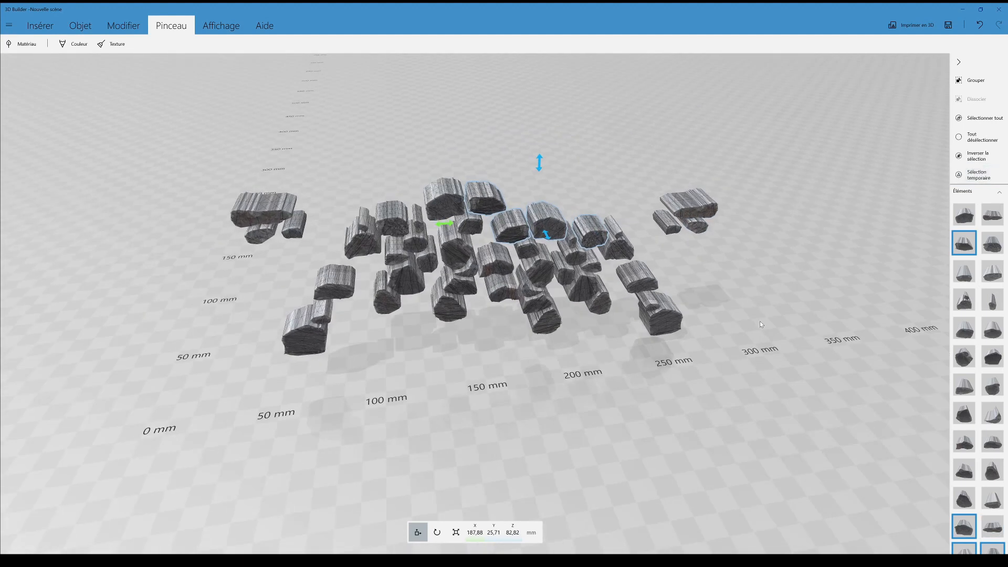
right_click_drag(762, 324, 614, 222)
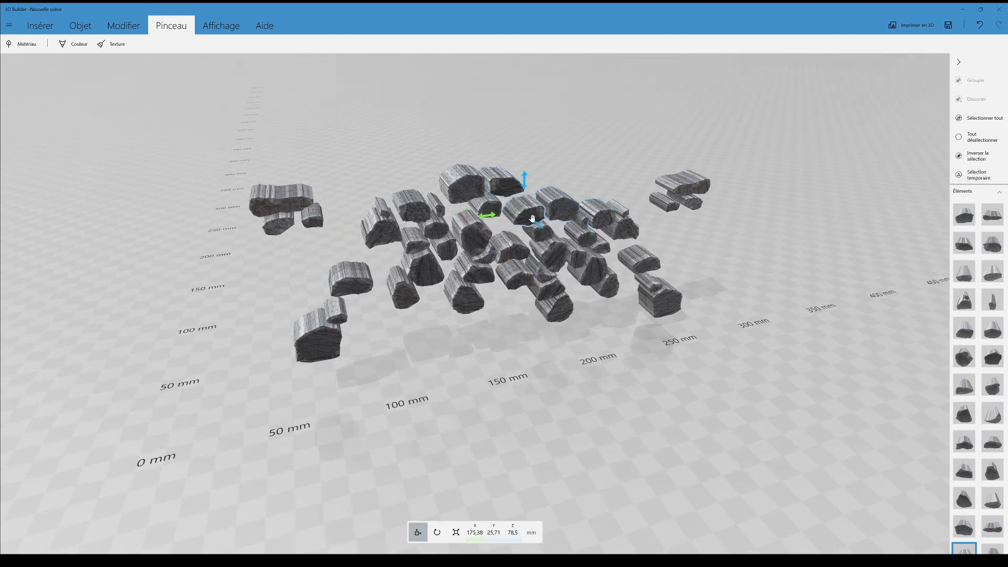
left_click_drag(513, 285, 536, 278)
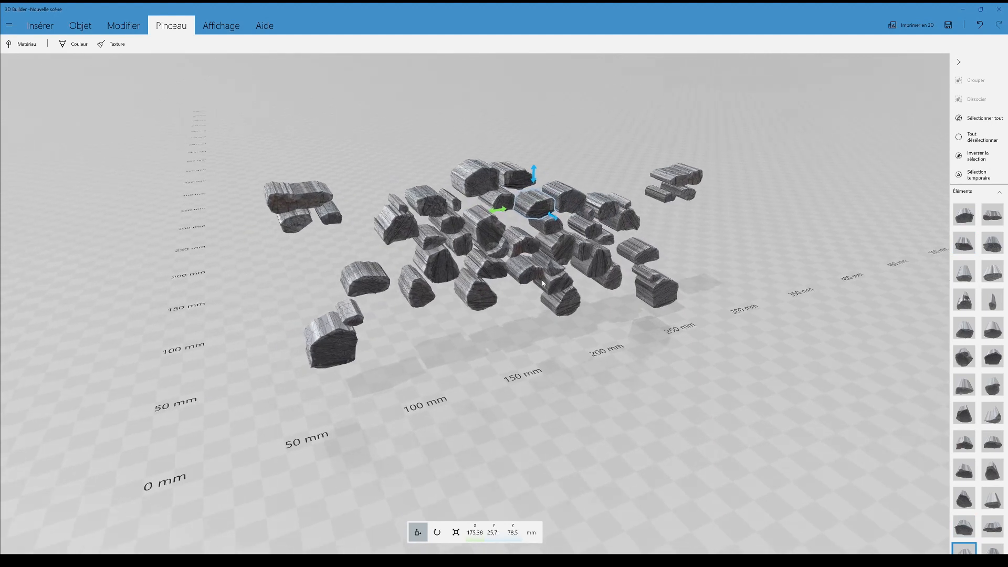
scroll(504, 262, "down", 4)
left_click_drag(239, 138, 288, 141)
- Insert a cube and stretch it to about 280.85 mm long and 117.85 mm high
left_click(40, 26)
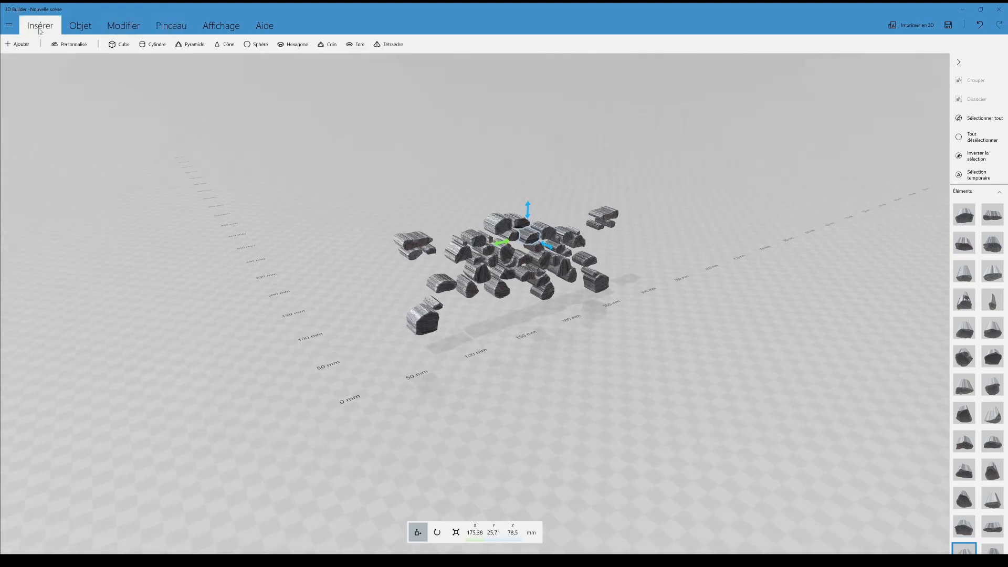
left_click(124, 49)
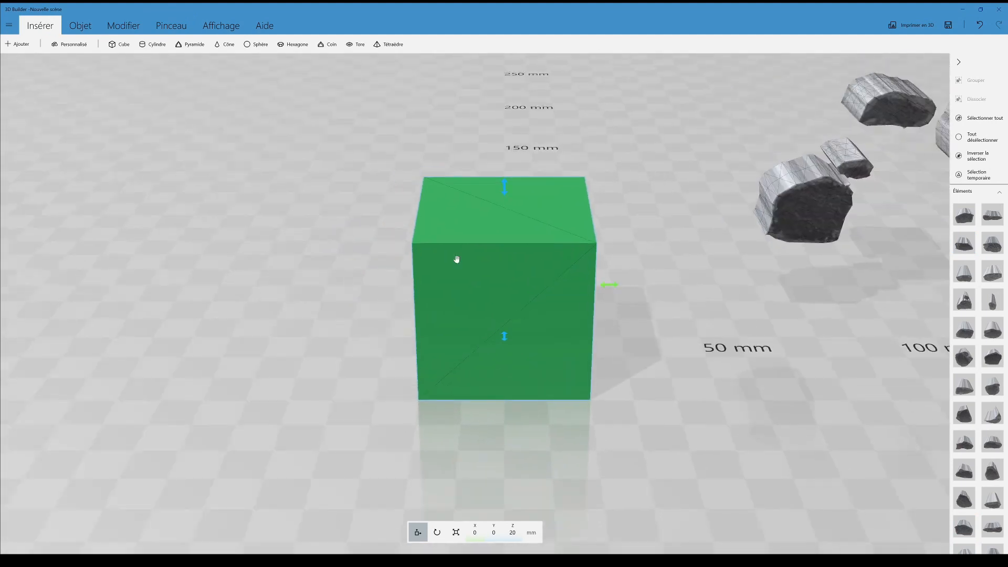
left_click(458, 533)
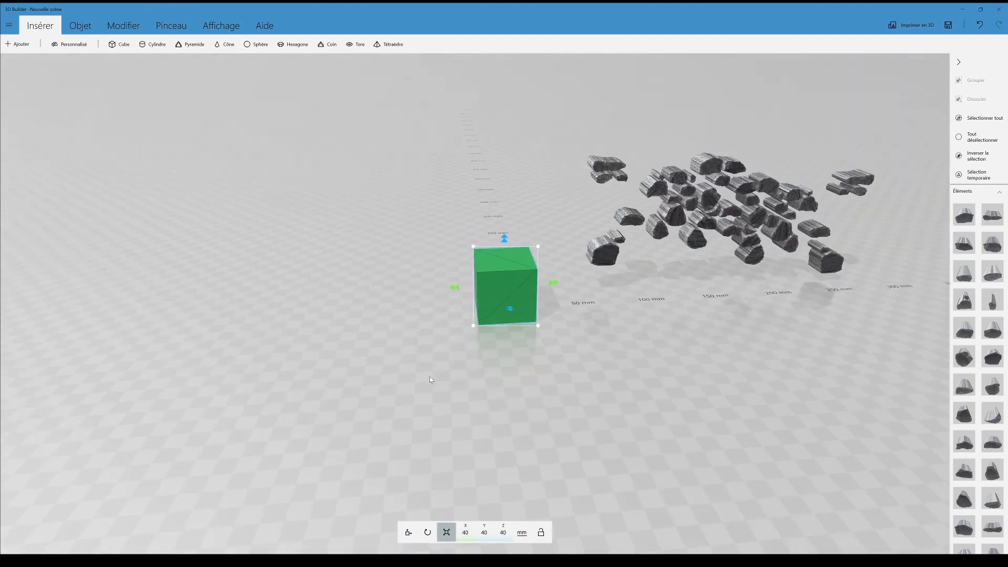
left_click_drag(555, 283, 856, 278)
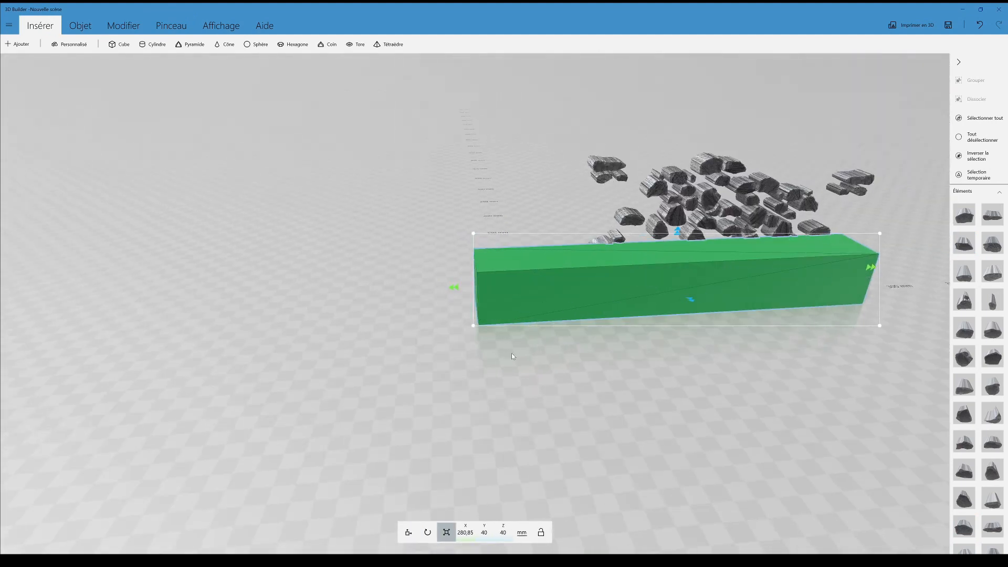
left_click_drag(678, 231, 596, 175)
right_click_drag(597, 175, 713, 261)
left_click_drag(479, 244, 479, 229)
right_click_drag(397, 214, 577, 275)
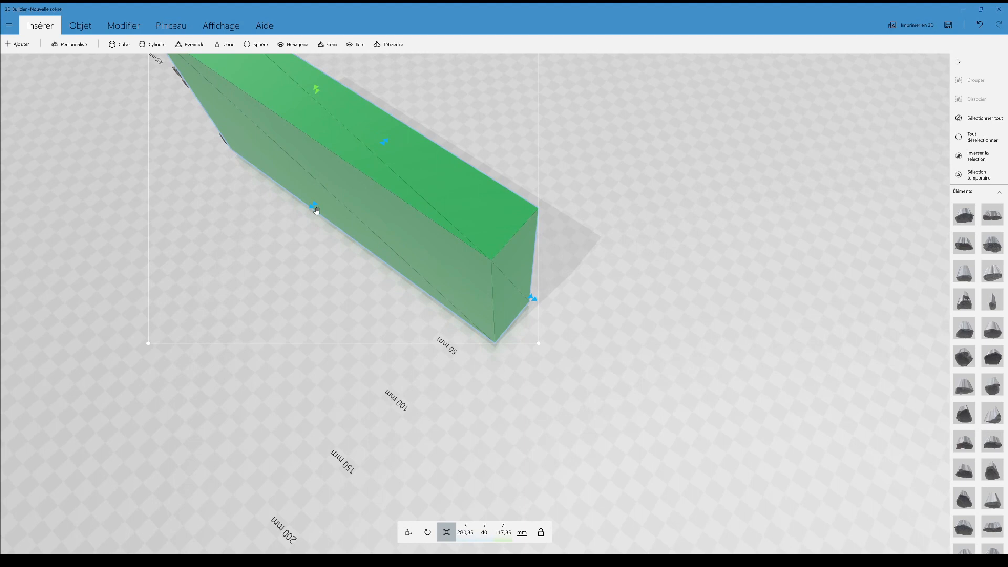
- Thin the block to about 10.77 mm behind the stones and reduce its height to about 98.81 mm
left_click_drag(316, 209, 318, 206)
left_click_drag(645, 223, 477, 196)
right_click_drag(477, 196, 466, 329)
left_click_drag(501, 277, 466, 289)
left_click_drag(572, 311, 231, 252)
left_click_drag(526, 197, 529, 221)
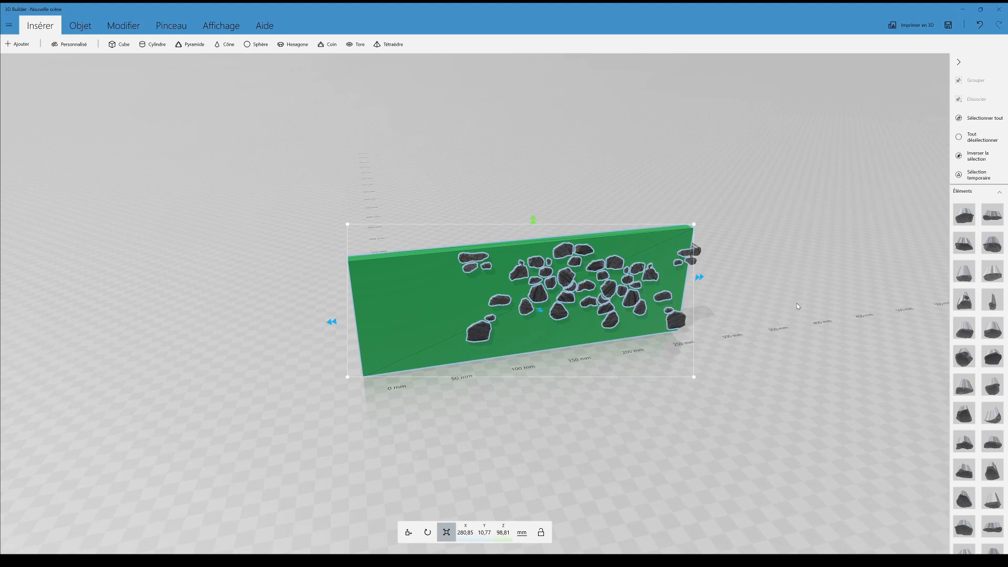
- Adjust both ends of the green slab so it spans just the width of the stones, from about 50 to 275 mm
scroll(660, 314, "up", 5)
left_click_drag(607, 307, 627, 307)
left_click_drag(141, 315, 302, 316)
left_click_drag(160, 339, 175, 273)
right_click_drag(238, 457, 282, 357)
left_click_drag(253, 419, 354, 458)
left_click_drag(660, 427, 568, 455)
- Duplicate the stone near the wall's upper middle, move the copy to the empty upper-right area and rotate its pitch to about 52.74°
scroll(623, 286, "up", 4)
left_click(548, 223)
left_click_drag(780, 317, 760, 323)
right_click_drag(760, 323, 708, 388)
key("ctrl+d")
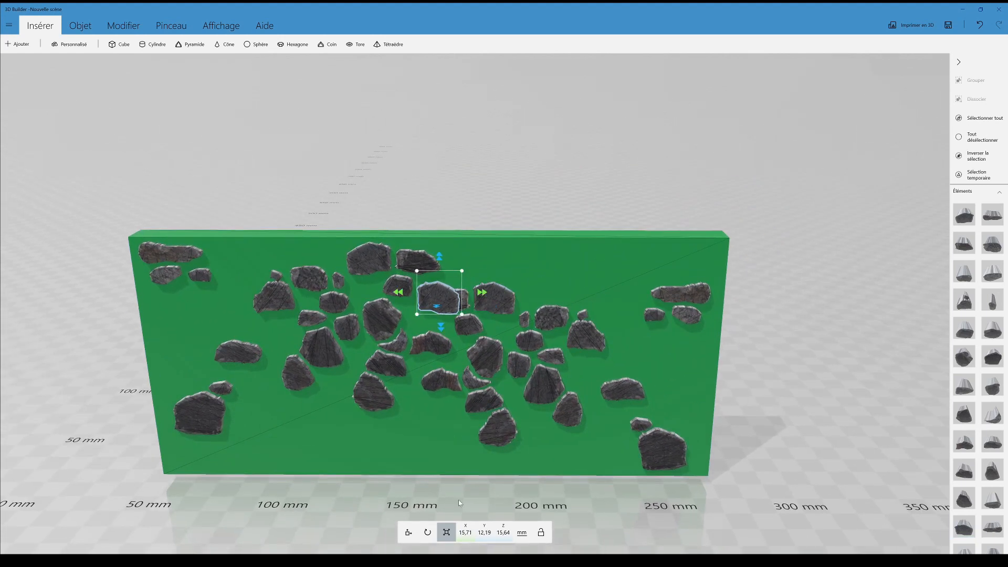
left_click_drag(477, 293, 630, 293)
left_click_drag(593, 261, 592, 230)
left_click(437, 532)
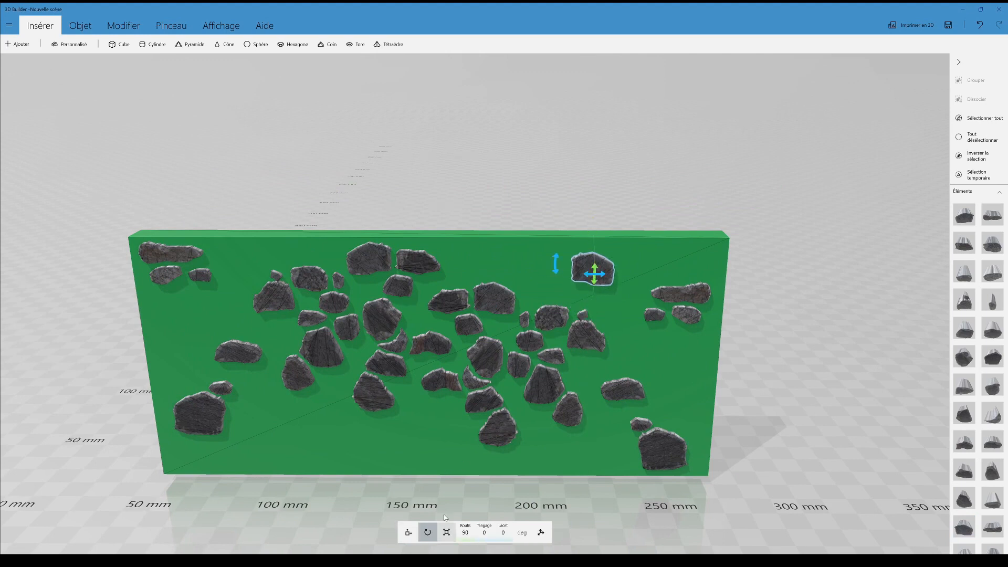
left_click_drag(555, 265, 595, 273)
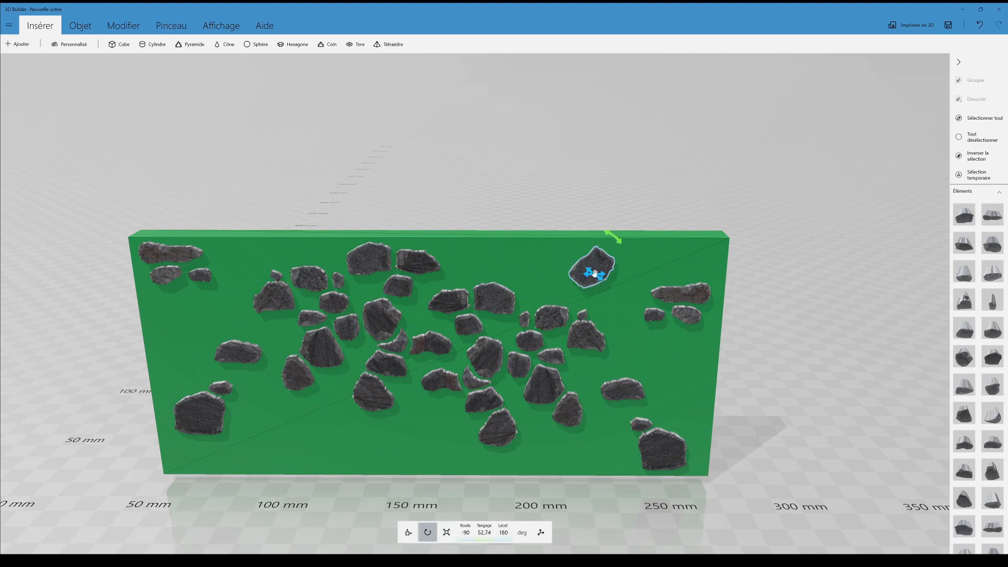
- Duplicate the curved stone at the wall's centre, move the copy near the left edge and rotate its pitch to about -79.99°
left_click(431, 351)
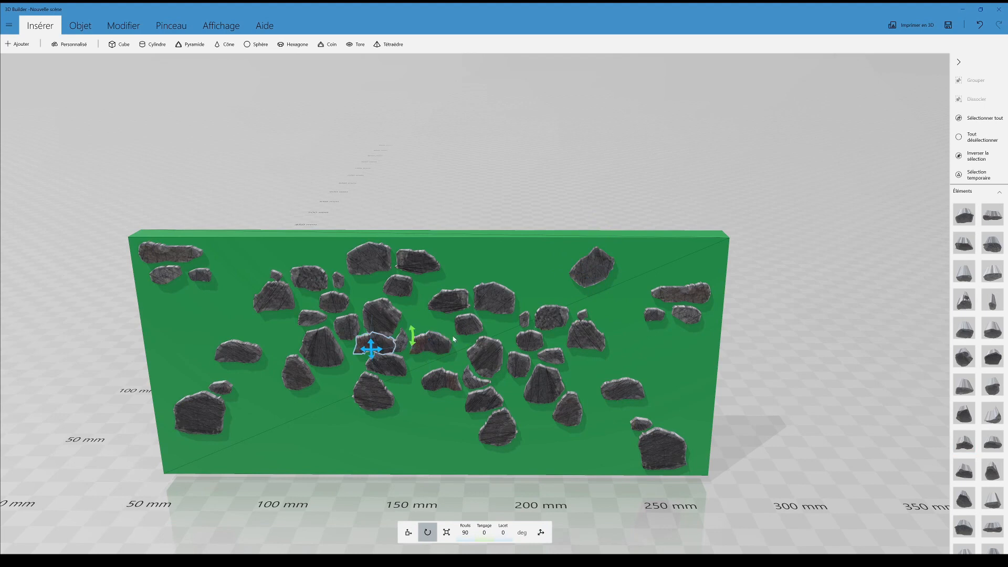
left_click_drag(381, 343, 286, 339)
left_click_drag(222, 330, 194, 303)
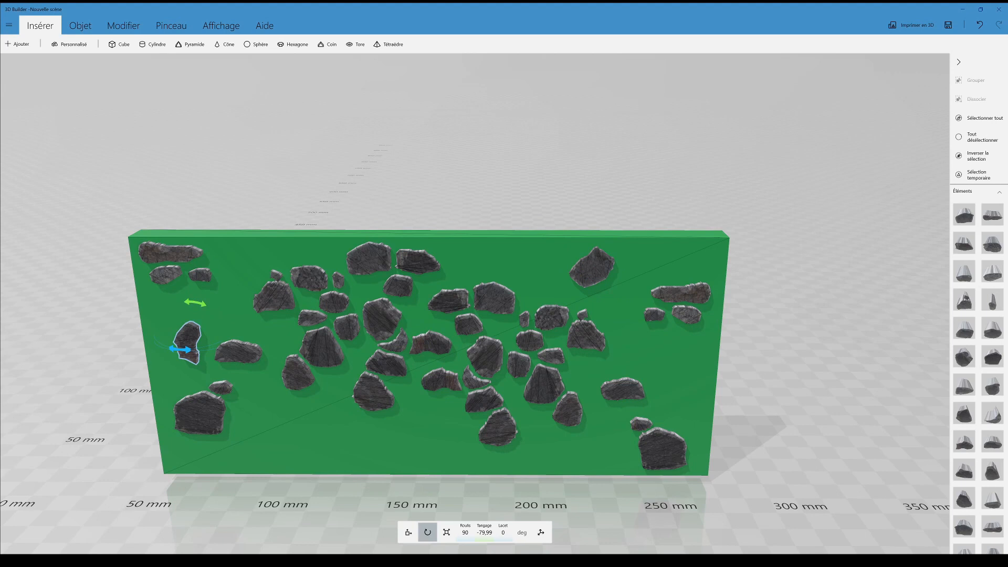
- Duplicate the tapered stone left of the wall's centre and place the copy near the lower edge, beside the large lower-left stone
left_click_drag(465, 212, 417, 313)
left_click(330, 364)
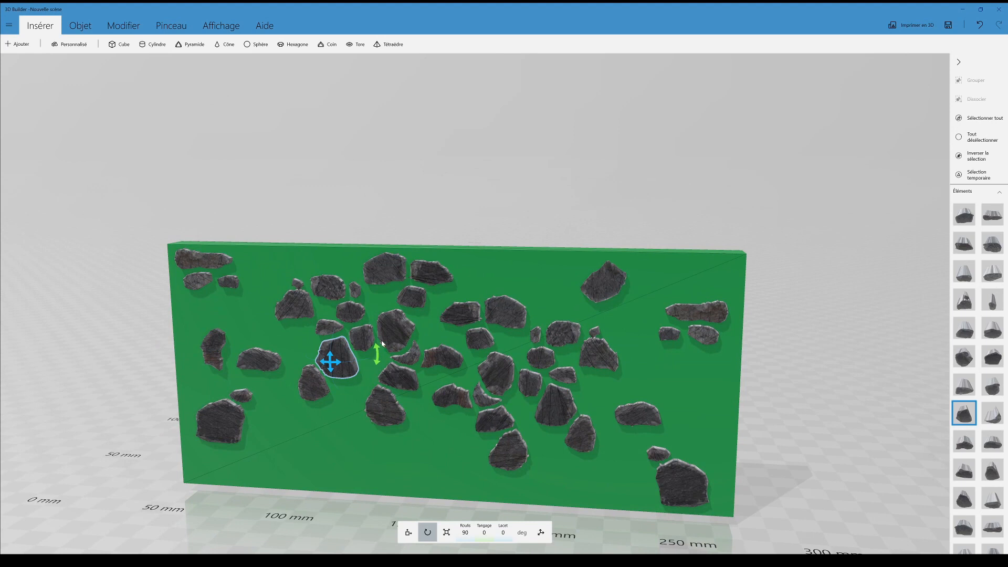
left_click(298, 347)
left_click_drag(293, 312, 298, 401)
- Duplicate the large lower-left stone and place the copy at about X 124.14, Z 31.89 mm
left_click(233, 424)
key("ctrl+d")
left_click_drag(212, 416, 382, 436)
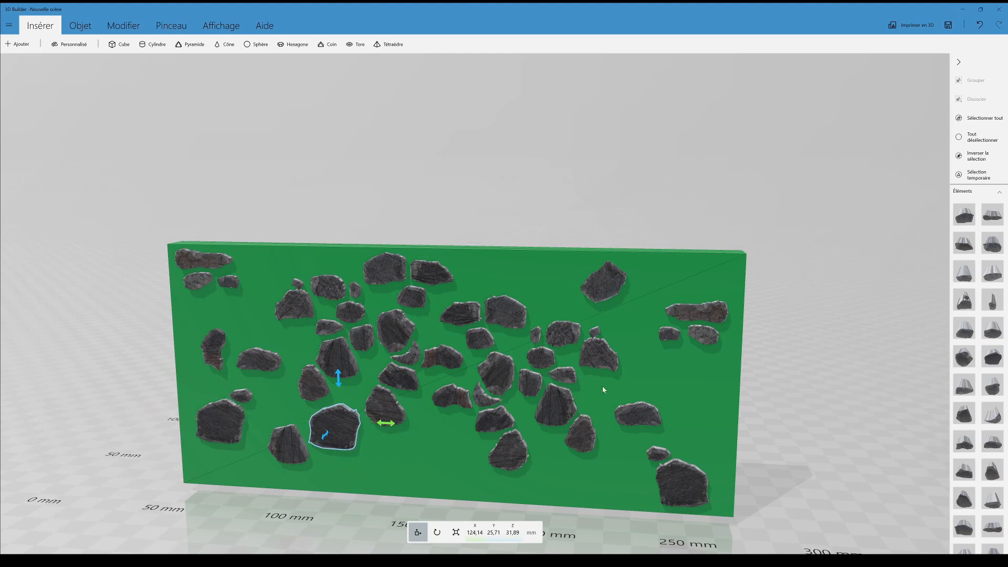
- Duplicate the elongated stone near the wall's right edge, place the copy at about X 234.38, Z 82.06 mm and switch to rotation
key("ctrl+a")
left_click(694, 303)
key("ctrl+d")
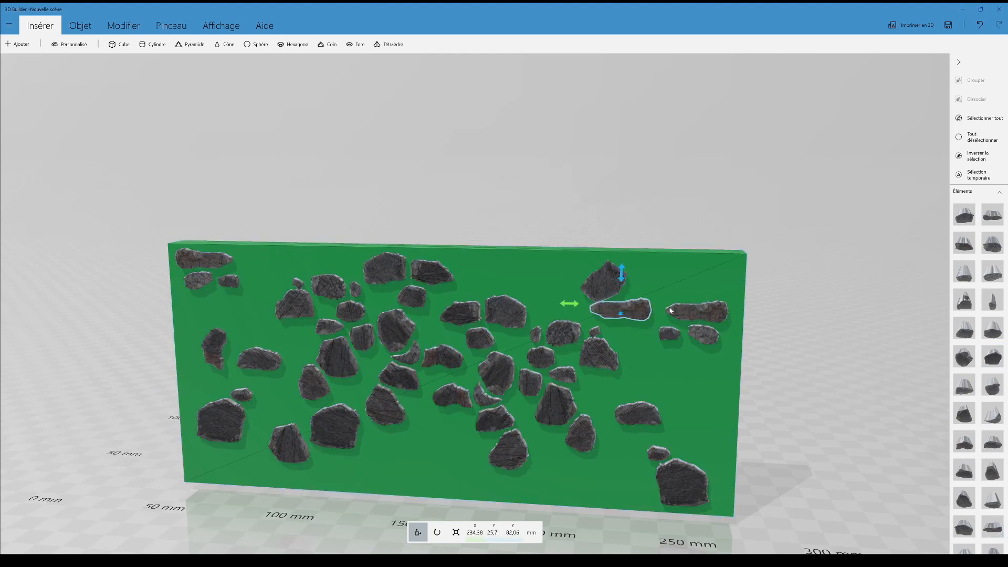
left_click_drag(624, 310, 627, 313)
key("ctrl+z")
left_click(440, 537)
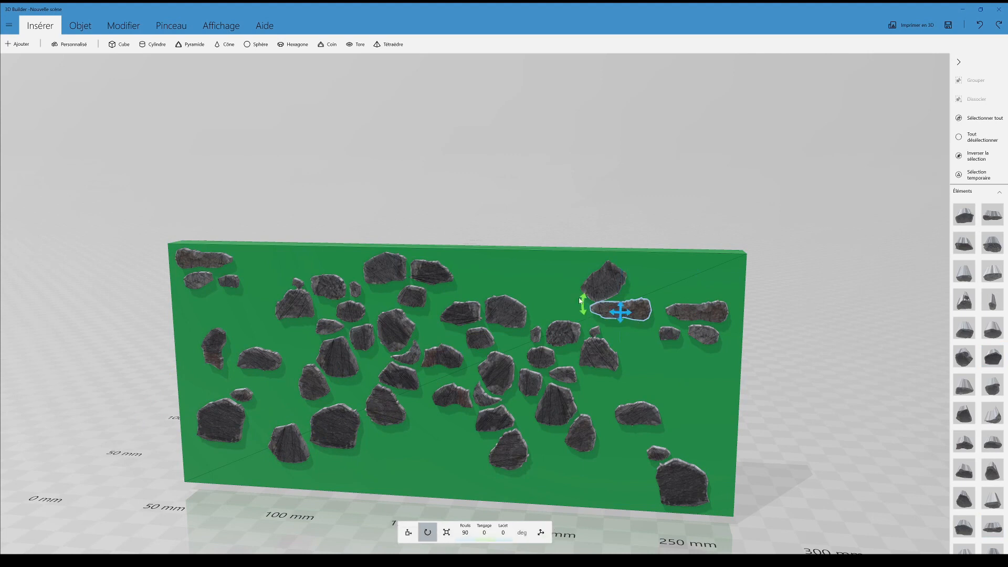
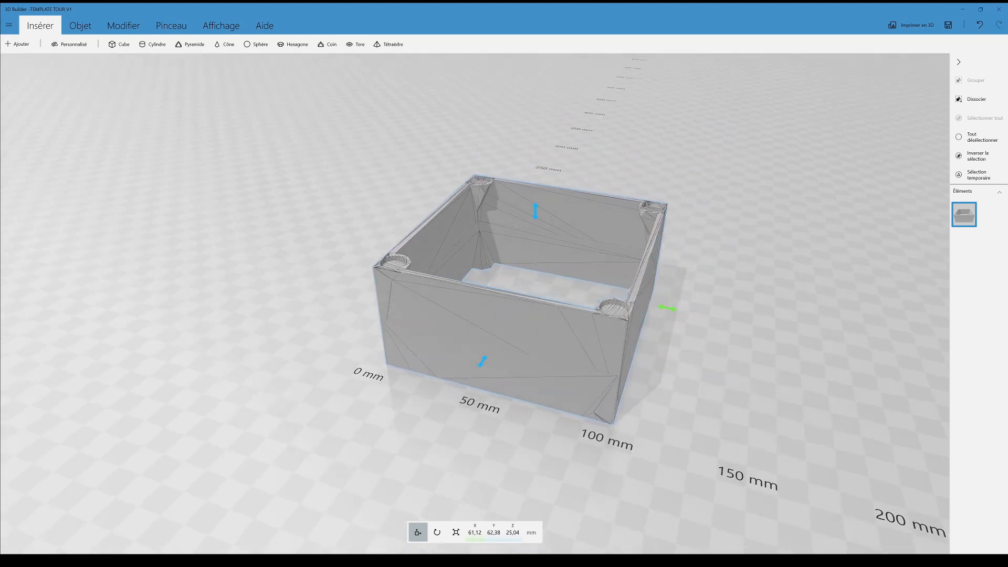
- Examine the hollow square tower template from all sides, including its open interior and corner posts
left_click_drag(686, 418, 368, 414)
left_click_drag(639, 441, 295, 443)
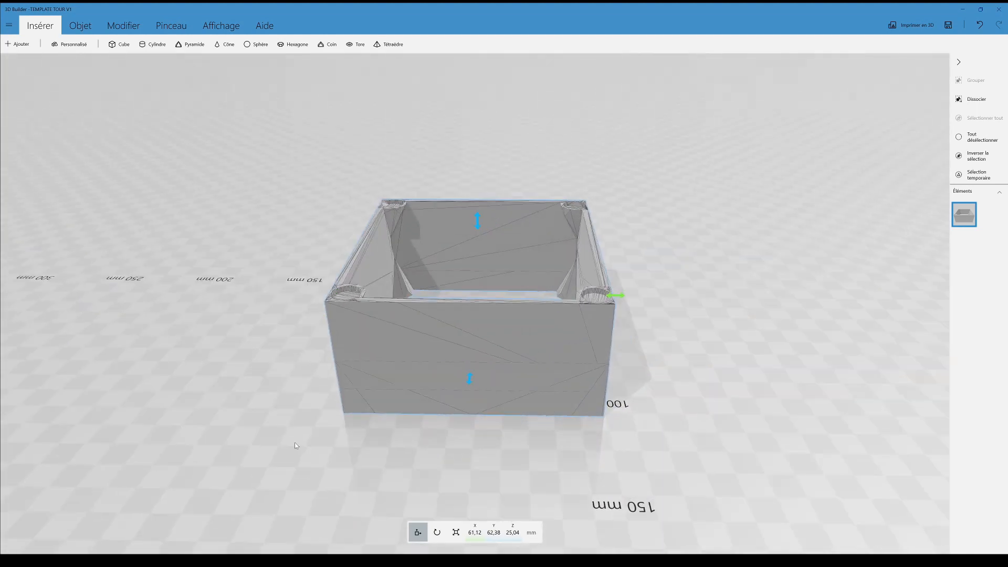
left_click_drag(638, 426, 437, 432)
left_click_drag(509, 420, 345, 416)
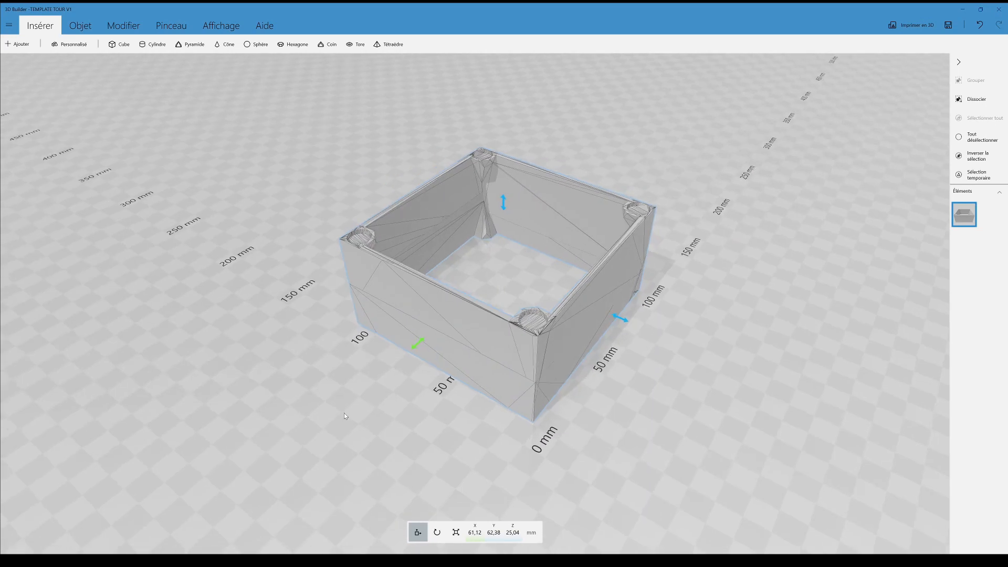
left_click_drag(487, 417, 415, 419)
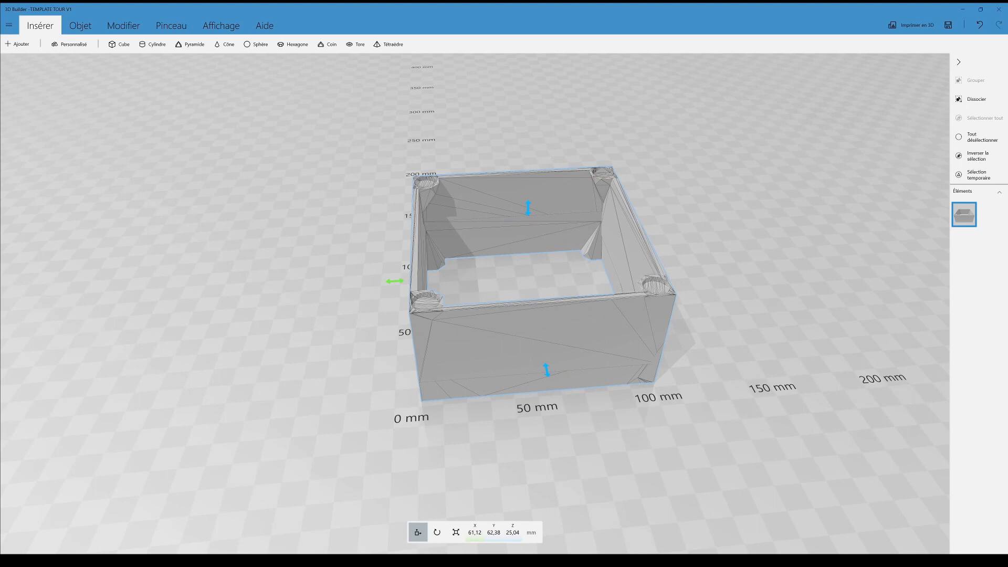
- Import the soldier miniature in millimetres and place it beside the tower template's front corner at about X 21.36, Y -13.97 mm
left_click_drag(329, 232, 295, 277)
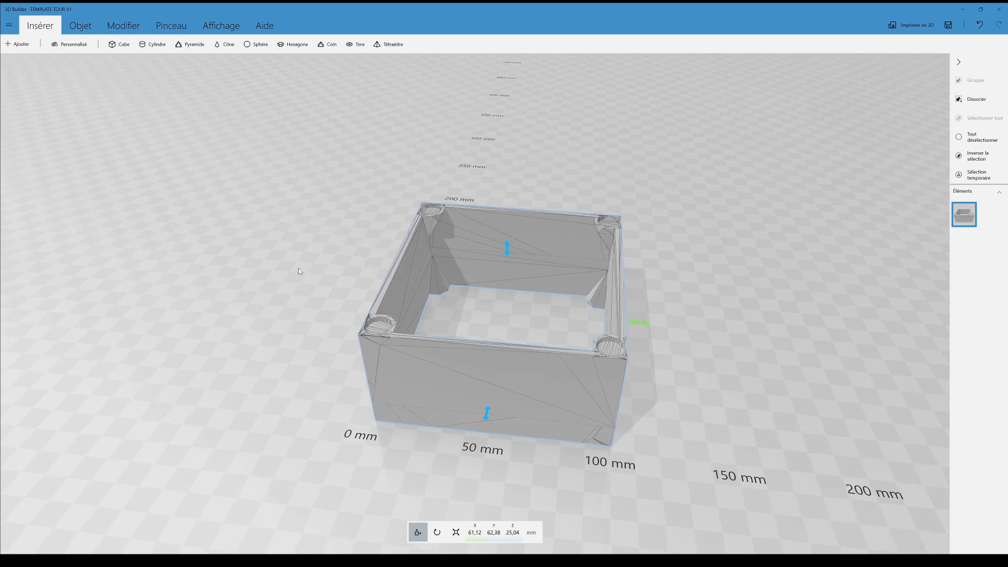
left_click_drag(298, 271, 370, 290)
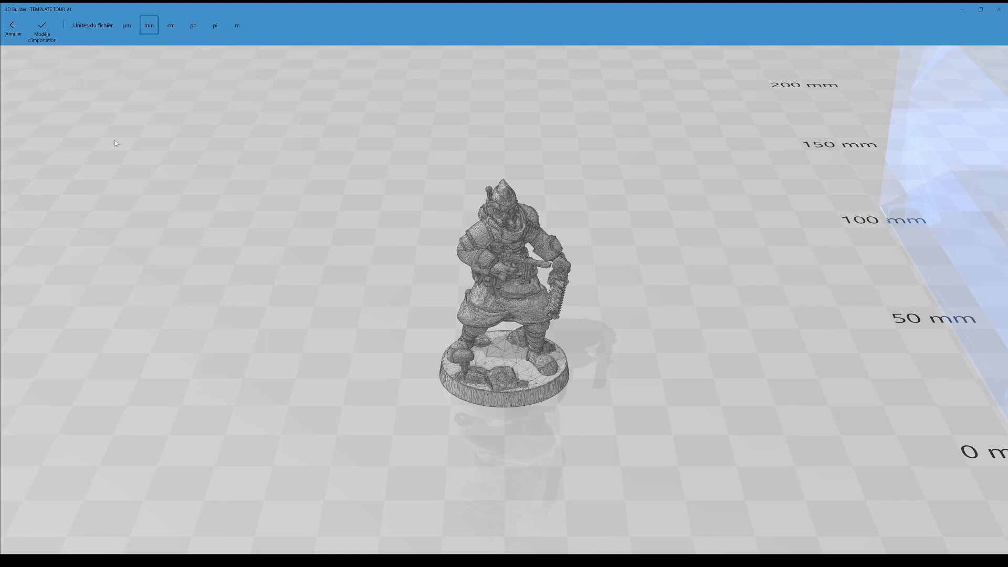
left_click(42, 29)
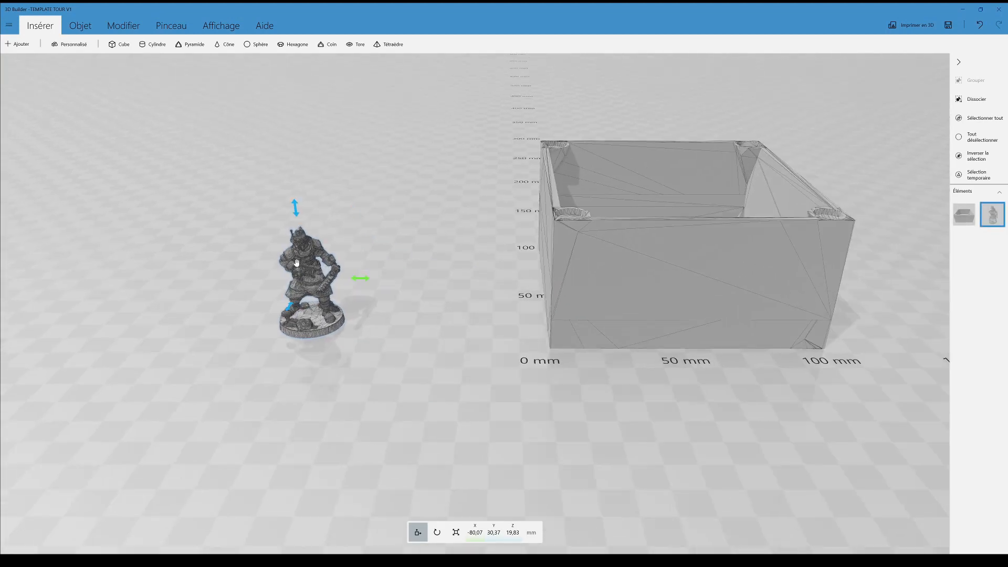
left_click_drag(234, 263, 523, 429)
scroll(460, 321, "down", 2)
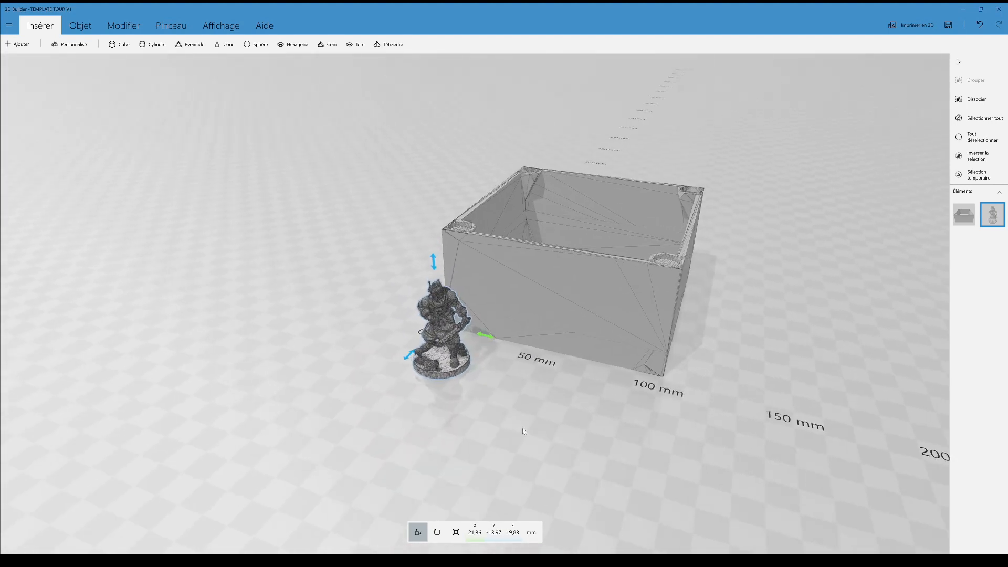
- Compare the miniature with the tower template, and move the template away from it to about X 104.89, Y 54.72 mm
right_click_drag(523, 431, 493, 423)
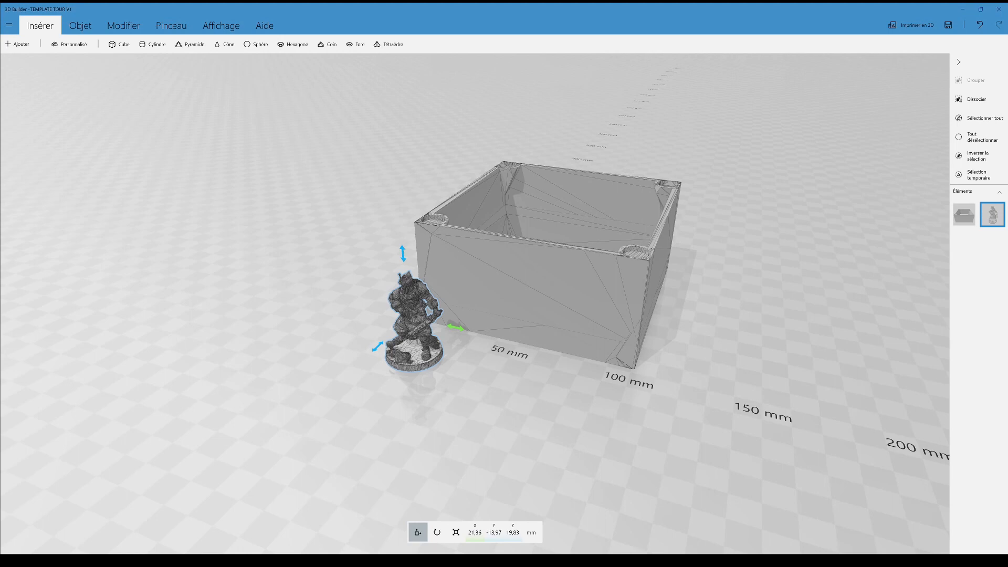
left_click_drag(455, 376, 494, 380)
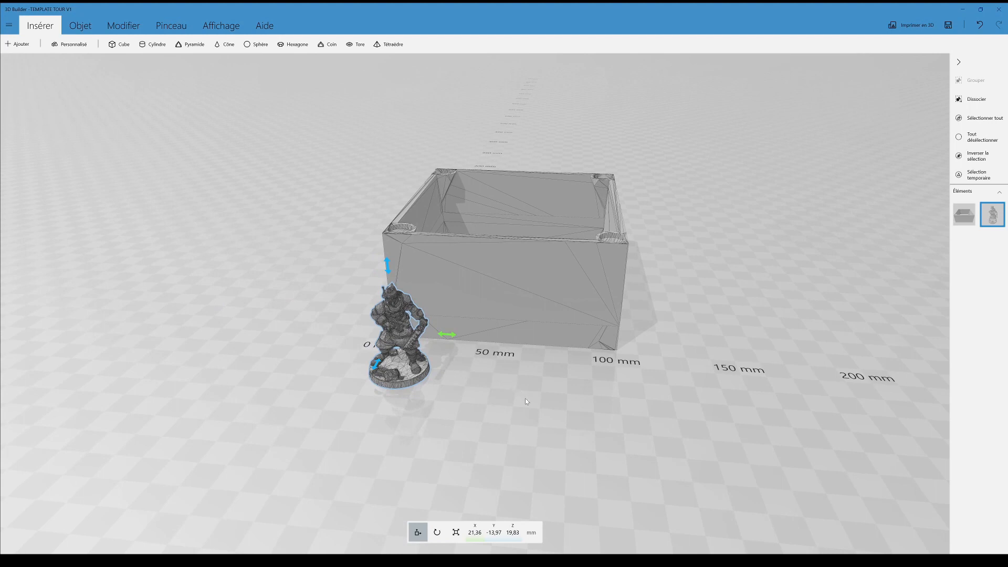
mouse_move(516, 396)
left_mouse_down()
mouse_move(522, 384)
mouse_move(504, 388)
left_mouse_up()
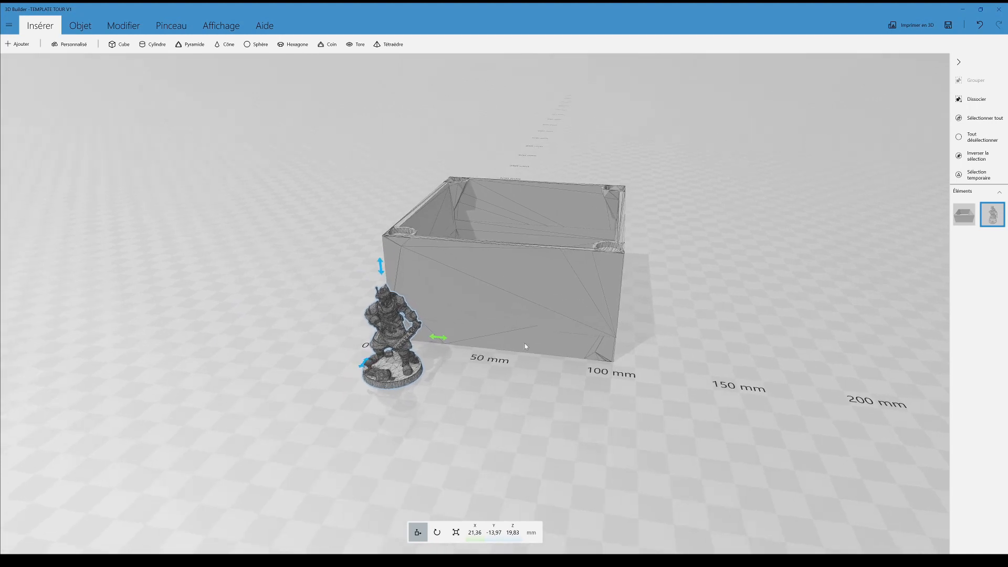
left_click_drag(528, 342, 504, 395)
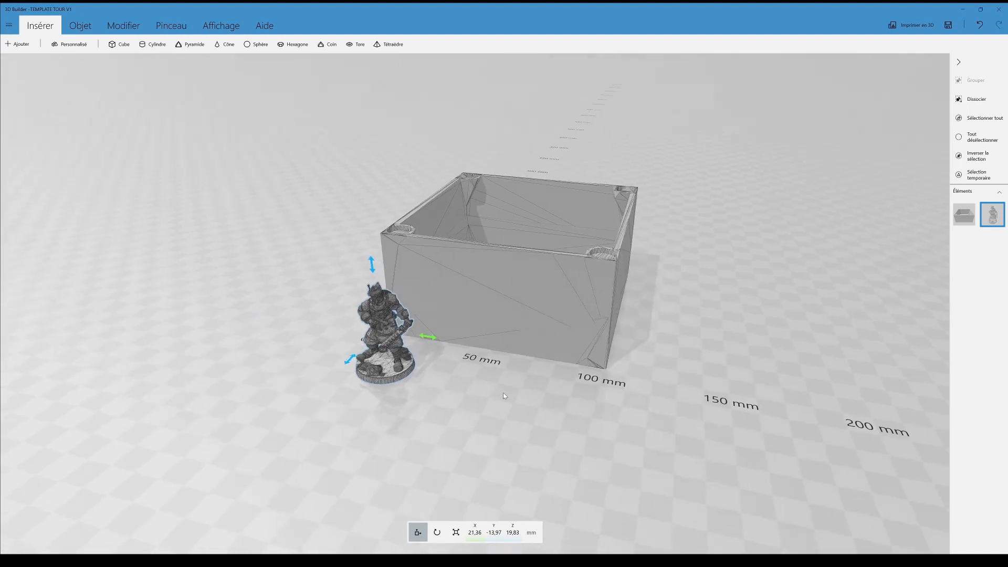
scroll(505, 396, "up", 2)
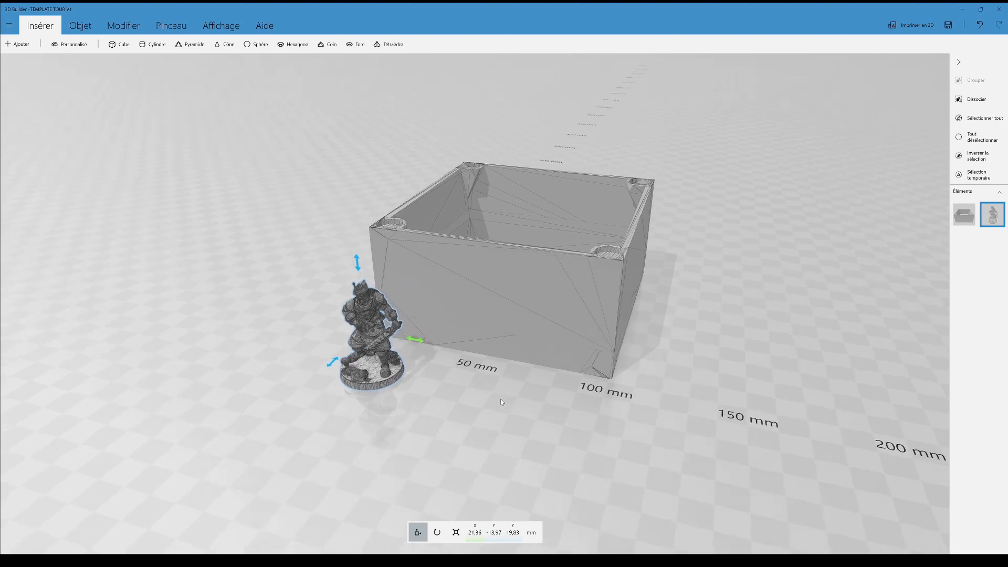
left_click(560, 311)
left_click_drag(551, 309, 648, 320)
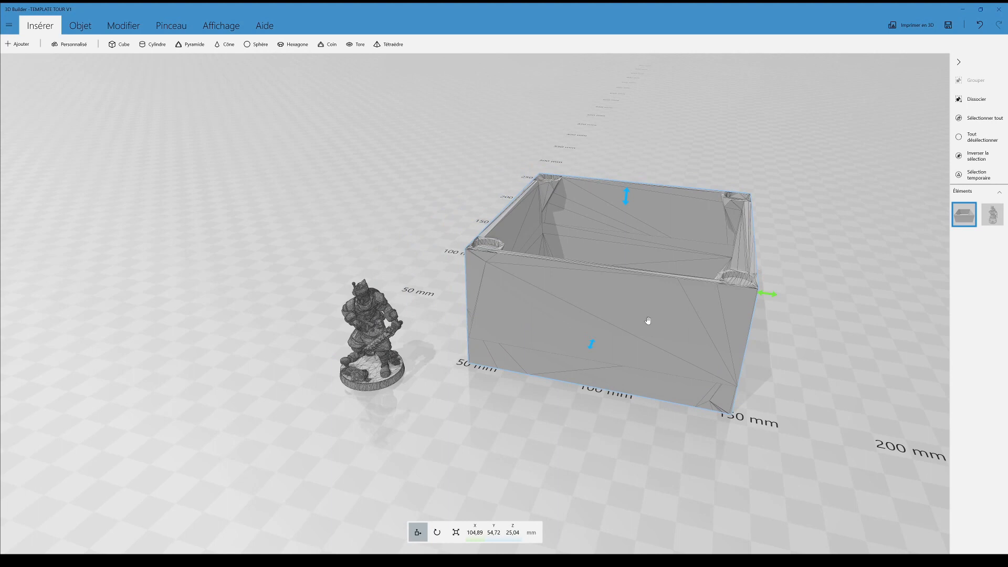
scroll(685, 308, "down", 2)
right_click_drag(684, 308, 578, 310)
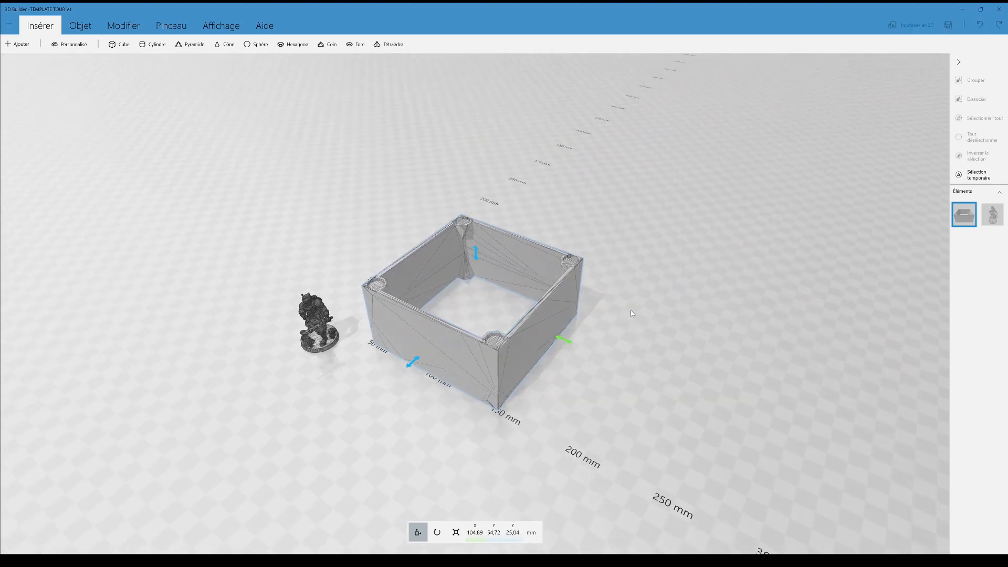
- Duplicate the tower template twice and stack the copies above it at Z 75.13 and Z 125.22 mm
key("ctrl+v")
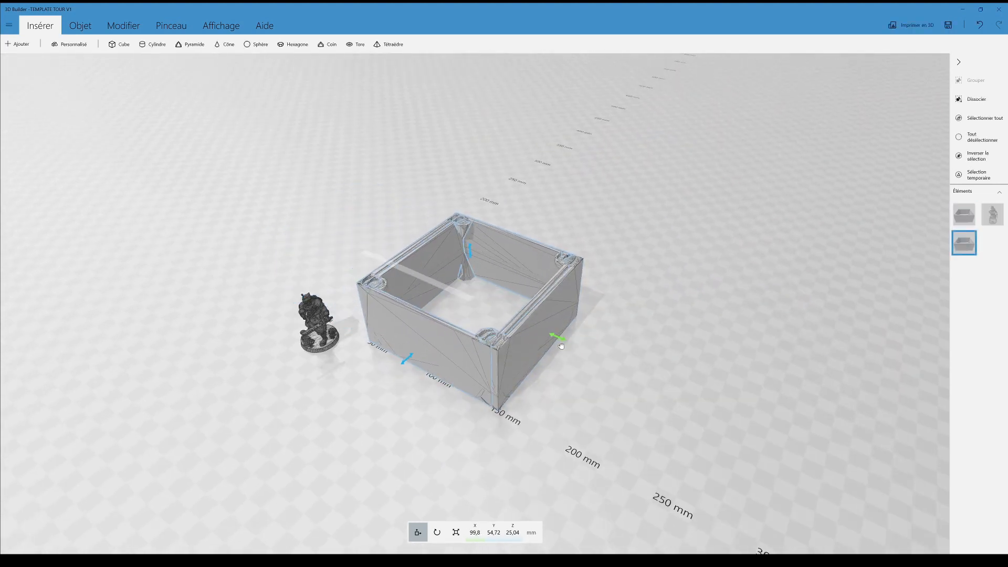
left_click_drag(476, 253, 473, 175)
key("ctrl+v")
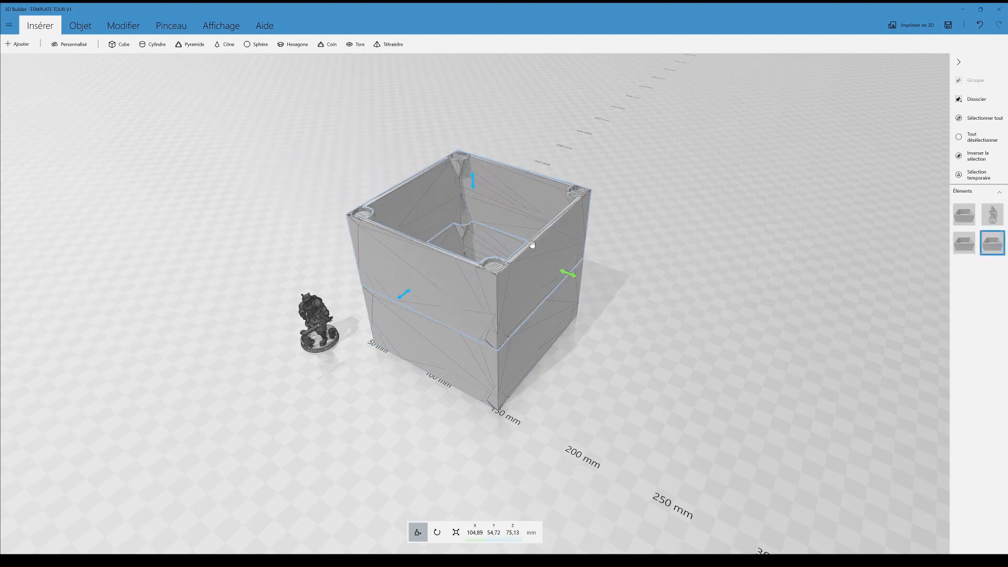
left_click_drag(469, 182, 464, 96)
right_click_drag(464, 96, 507, 147)
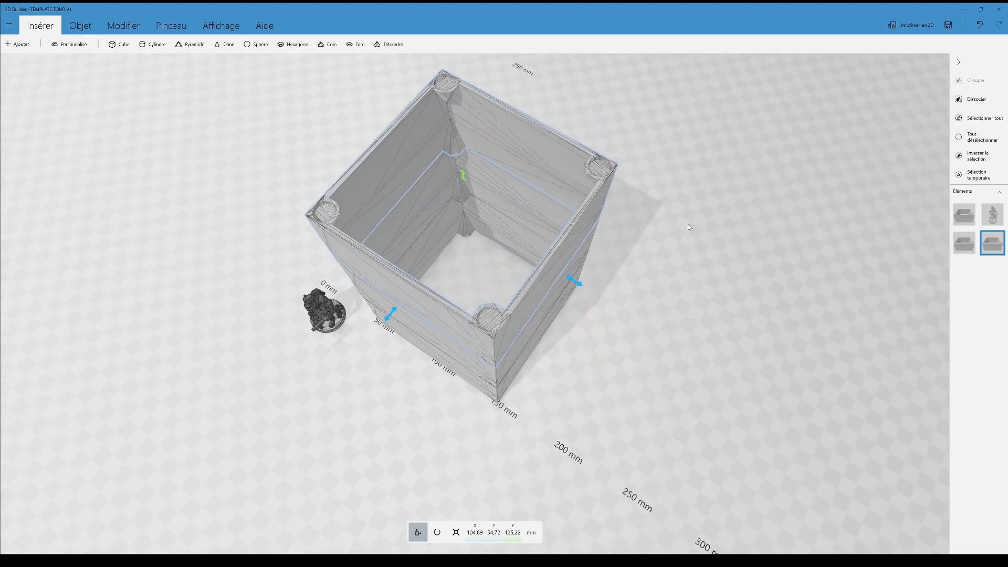
- Inspect the three-storey stack and slide its top section sideways off the tower, toward the miniature's side
right_click_drag(689, 227, 395, 272)
left_click_drag(395, 272, 380, 288)
scroll(513, 276, "up", 4)
left_click_drag(517, 313, 508, 274)
scroll(236, 246, "down", 4)
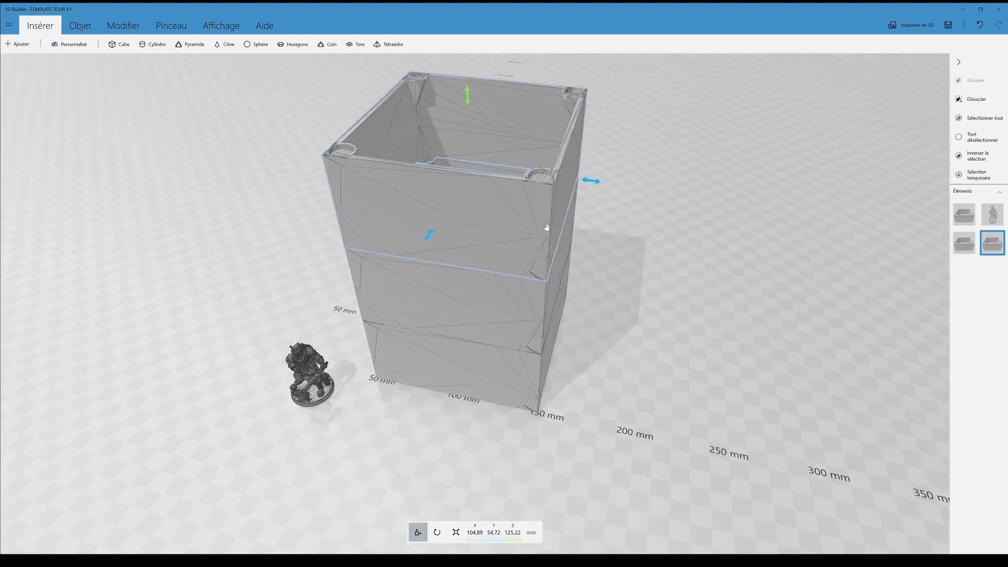
left_click_drag(591, 181, 400, 156)
- Move the middle section off the base section to the opposite side, at about X 248.73, Y 88.9 mm
left_click(461, 287)
scroll(494, 268, "up", 5)
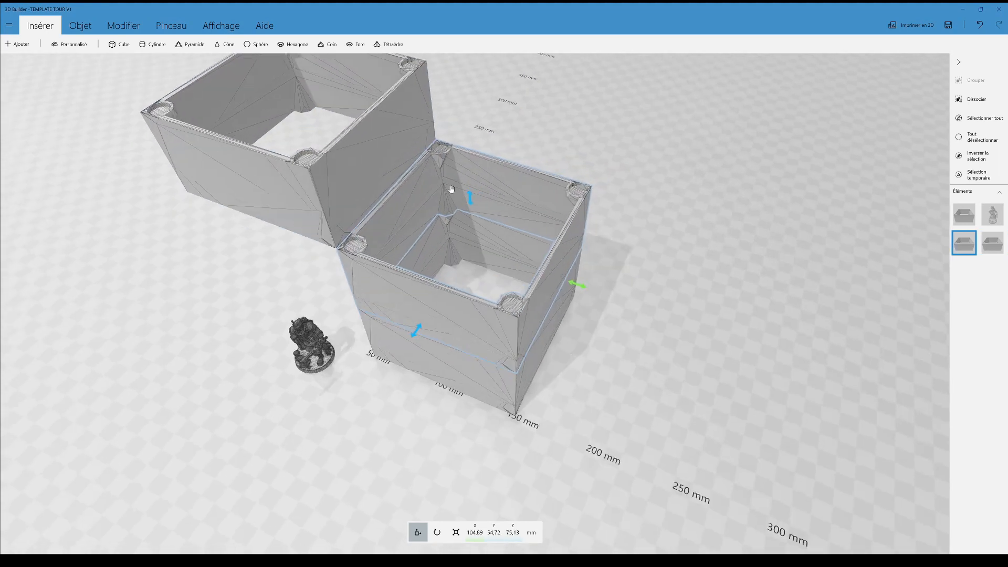
left_click_drag(495, 271, 540, 324)
left_click_drag(567, 276, 809, 245)
right_click_drag(732, 262, 471, 231)
left_click_drag(515, 211, 638, 212)
scroll(458, 276, "down", 2)
left_click_drag(500, 336, 481, 384)
right_click_drag(484, 392, 481, 379)
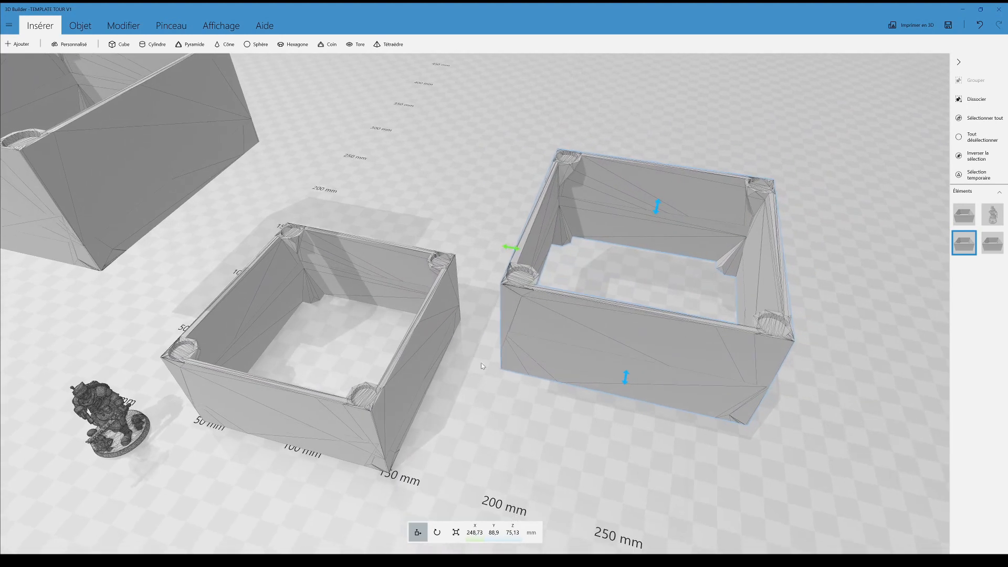
left_click_drag(513, 391, 344, 257)
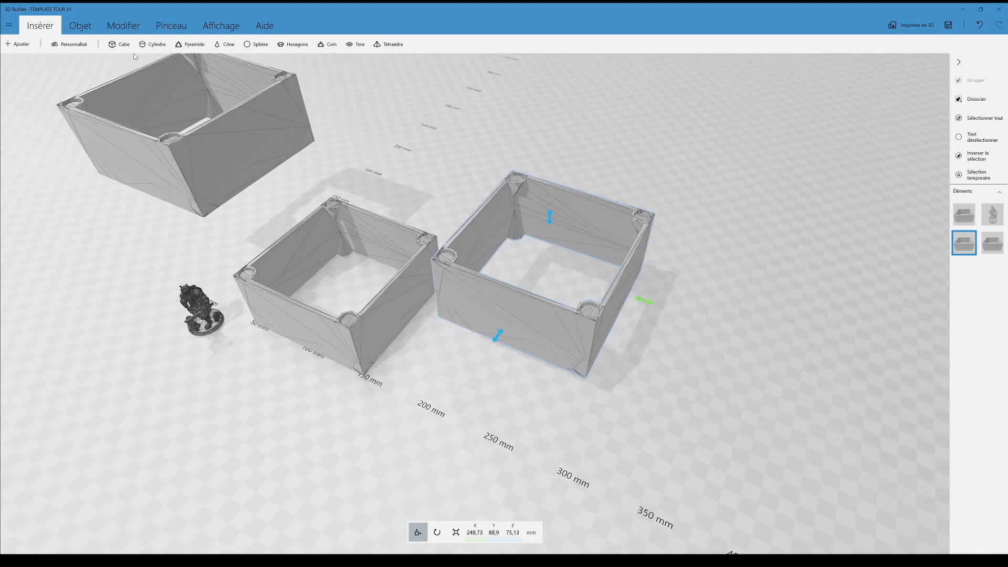
- Add a cube and position it against the base section's outer wall at about X 107.83, Y -1.21, Z 30.09 mm
left_click(120, 44)
left_click_drag(469, 229, 515, 208)
left_click_drag(487, 162, 489, 118)
left_click_drag(625, 221, 394, 268)
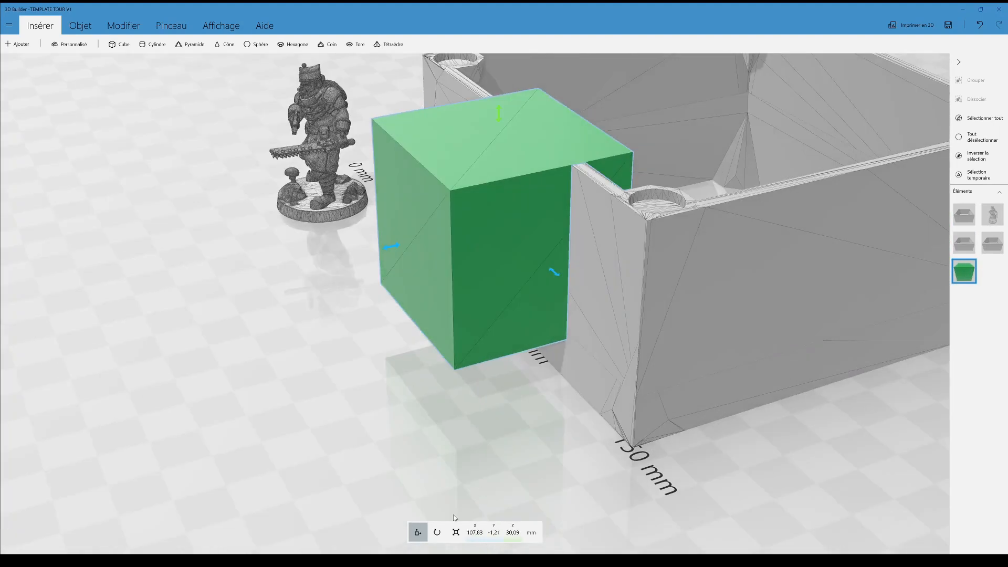
- Scale the green cube's height down to about 14.69 mm
left_click(456, 532)
left_click_drag(469, 452, 475, 284)
left_click_drag(499, 342, 499, 257)
left_click_drag(472, 326, 509, 389)
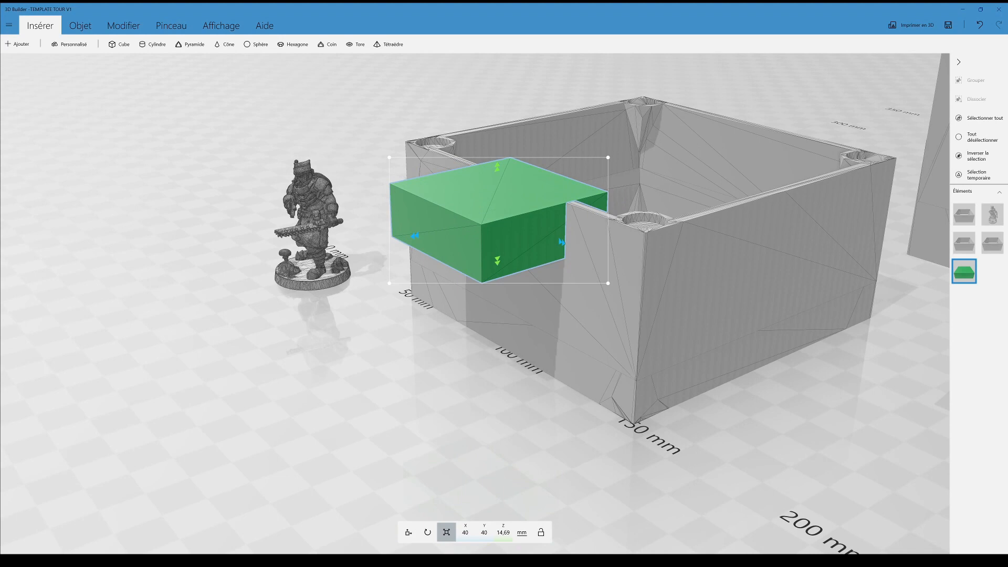
- Reduce the green block's depth to about 4.95 mm to form a thin projection on the wall
left_click_drag(349, 304, 460, 411)
left_click_drag(361, 267, 434, 262)
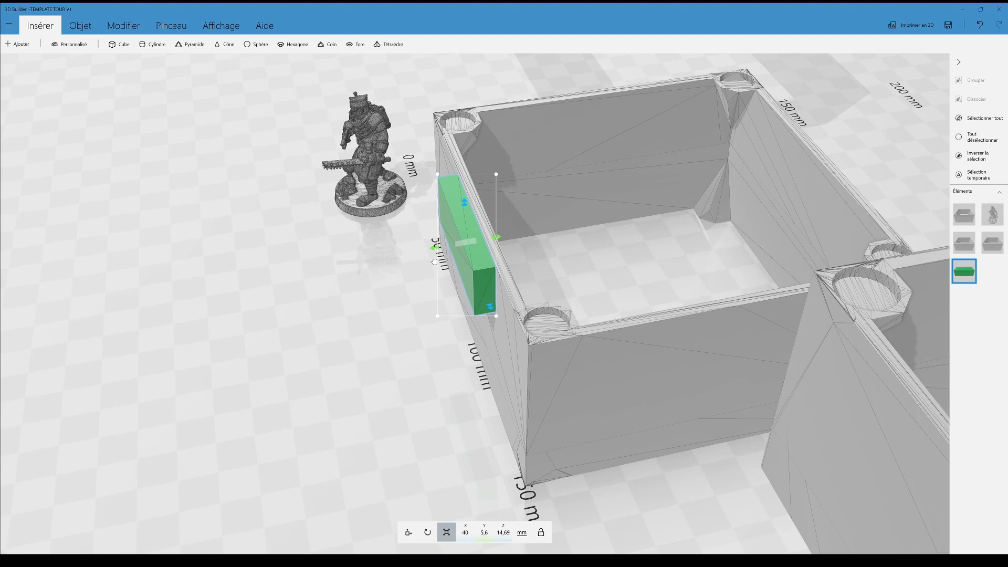
right_click_drag(355, 278, 572, 270)
right_click_drag(548, 417, 397, 333)
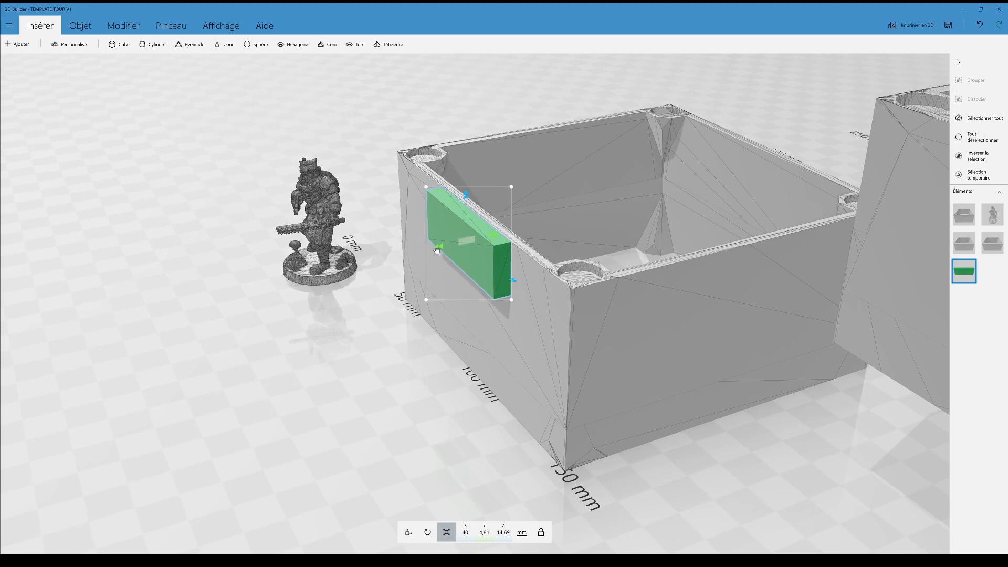
left_click_drag(436, 353, 452, 336)
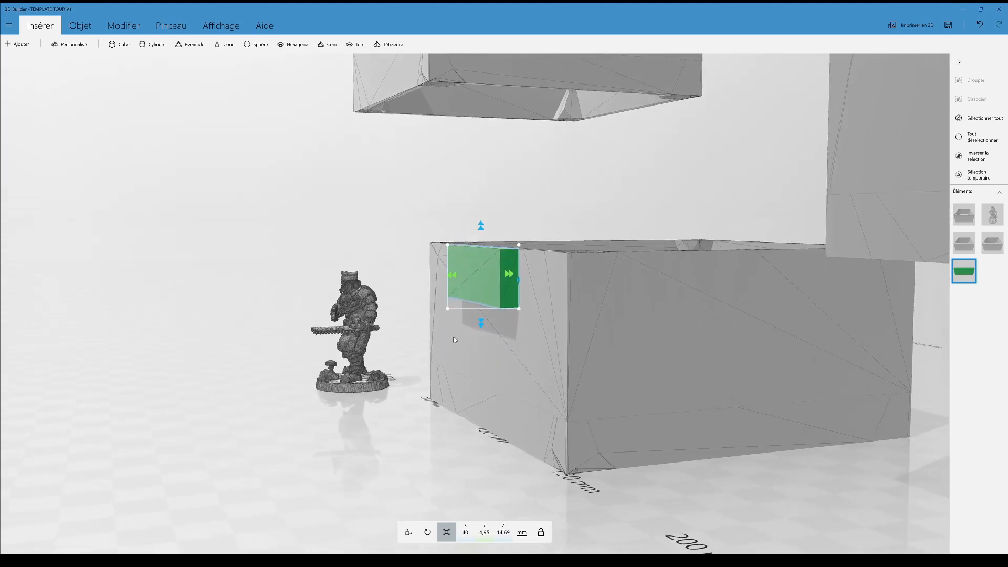
- Increase the green block's depth to about 9.9 mm and check its overhang from below
scroll(382, 376, "up", 5)
mouse_move(382, 376)
right_mouse_down()
mouse_move(470, 310)
mouse_move(469, 323)
mouse_move(377, 372)
right_mouse_up()
mouse_move(377, 369)
left_mouse_down()
mouse_move(358, 382)
mouse_move(363, 371)
left_mouse_up()
scroll(362, 368, "down", 3)
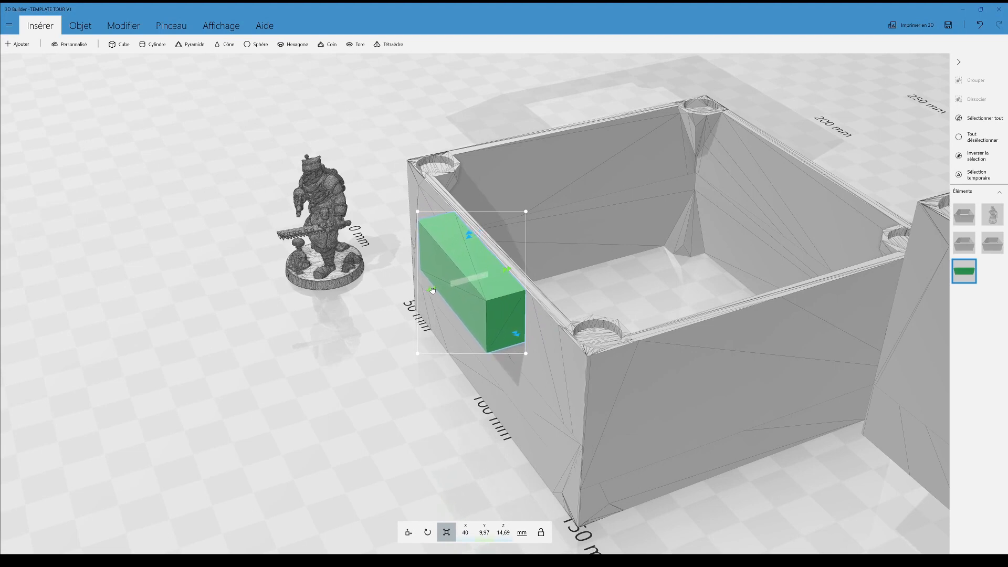
right_click_drag(407, 374, 479, 316)
scroll(454, 331, "up", 3)
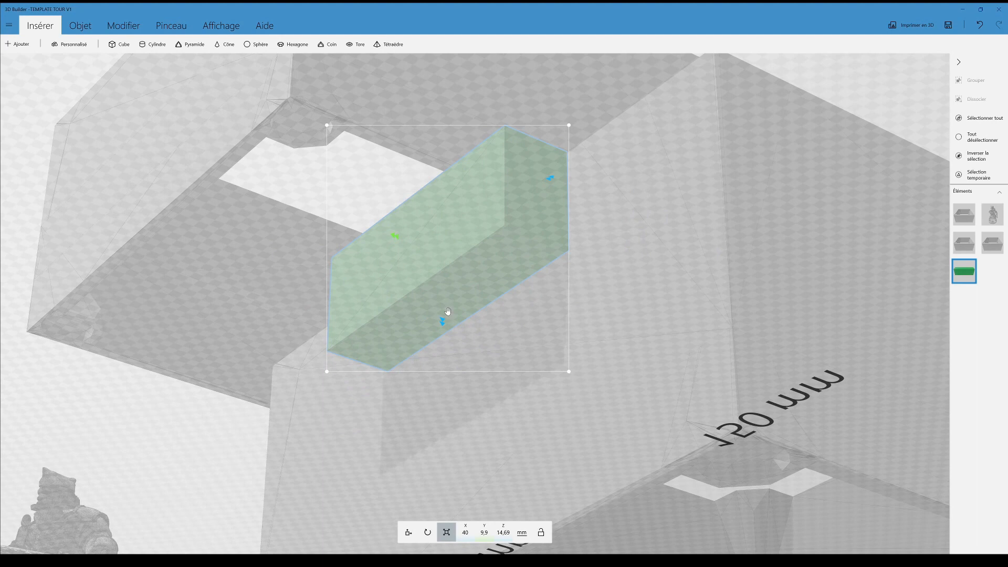
- Try extending the green block's depth to about 28.24 mm, and undo that enlargement
right_click_drag(523, 277, 405, 285)
left_click_drag(406, 287, 317, 323)
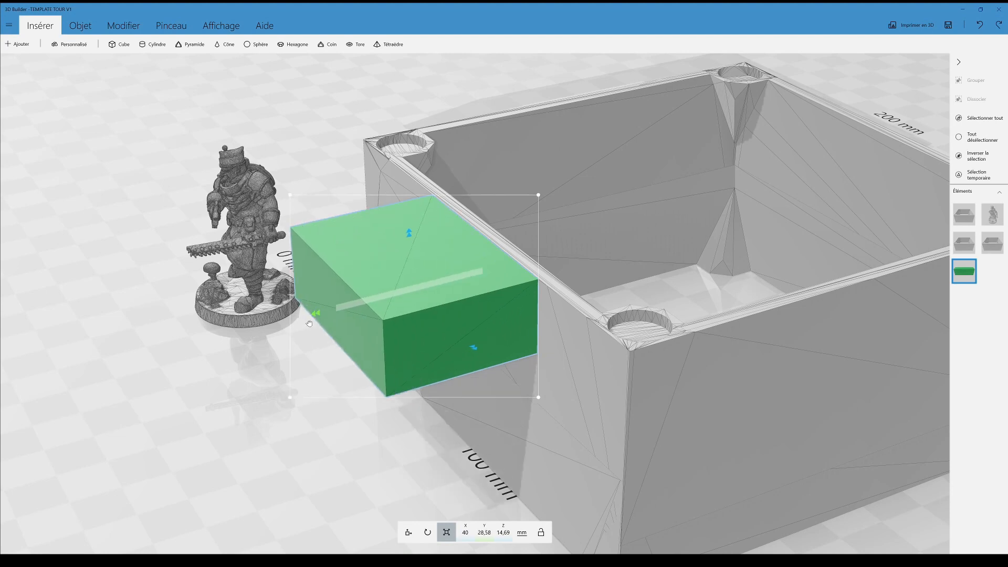
scroll(289, 321, "down", 2)
right_click_drag(290, 321, 336, 319)
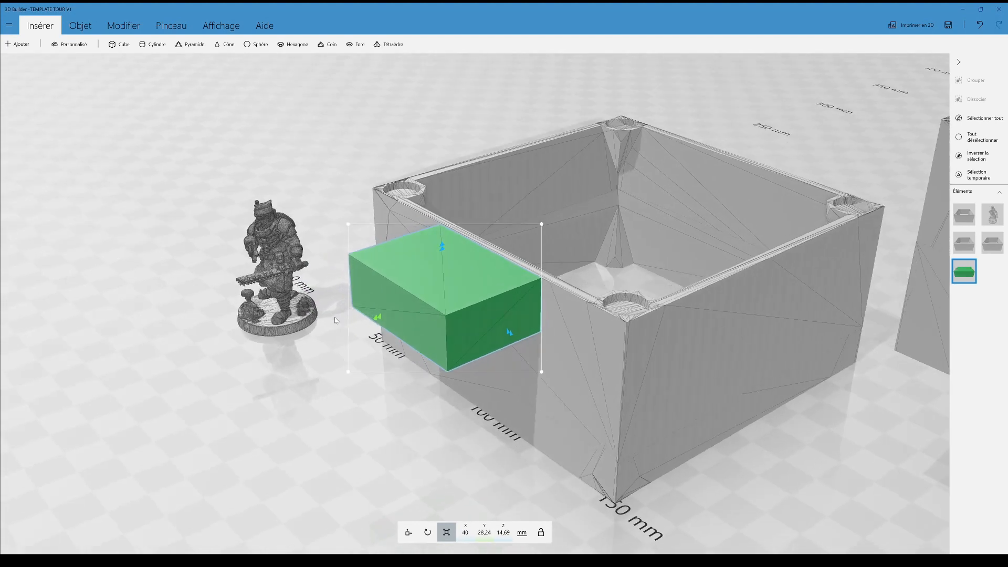
key("ctrl+z")
left_click_drag(444, 389, 474, 387)
right_click_drag(462, 389, 388, 402)
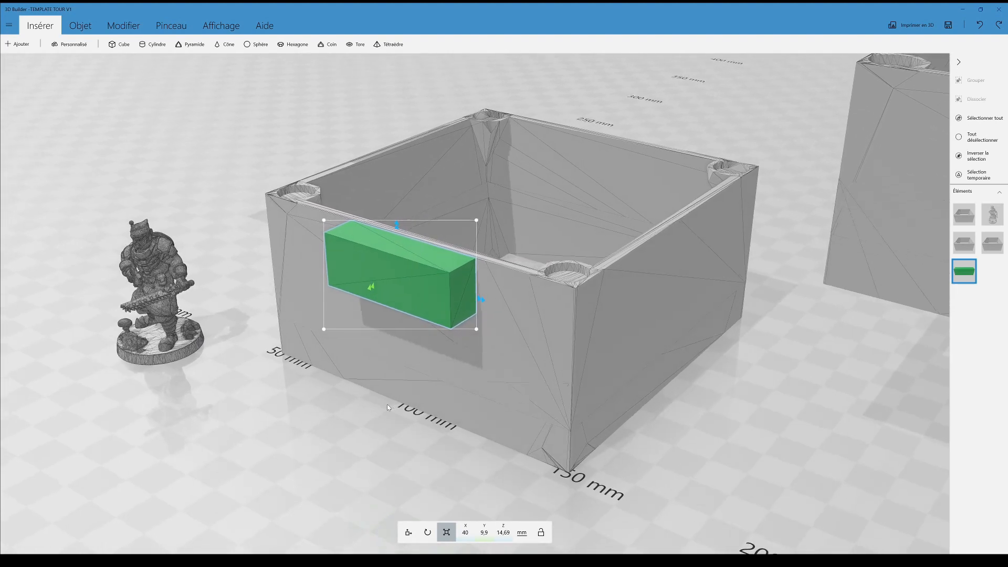